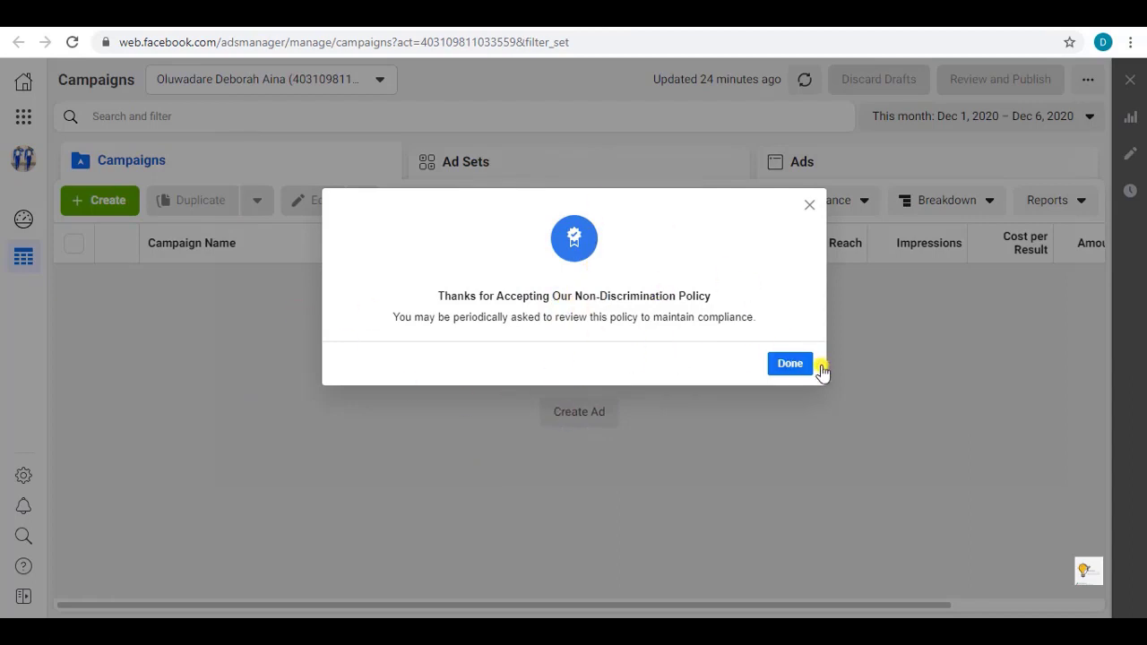
# Step: Dismiss the Non-Discrimination Policy acknowledgement and start creating a new campaign
pyautogui.click(806, 364)
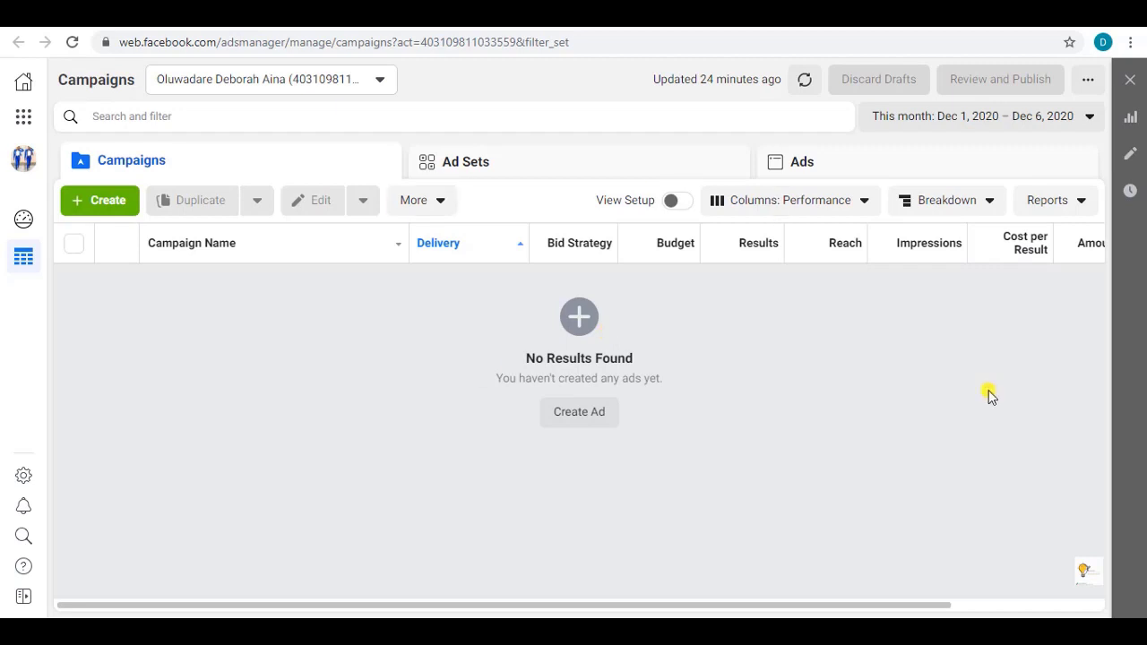
pyautogui.click(86, 202)
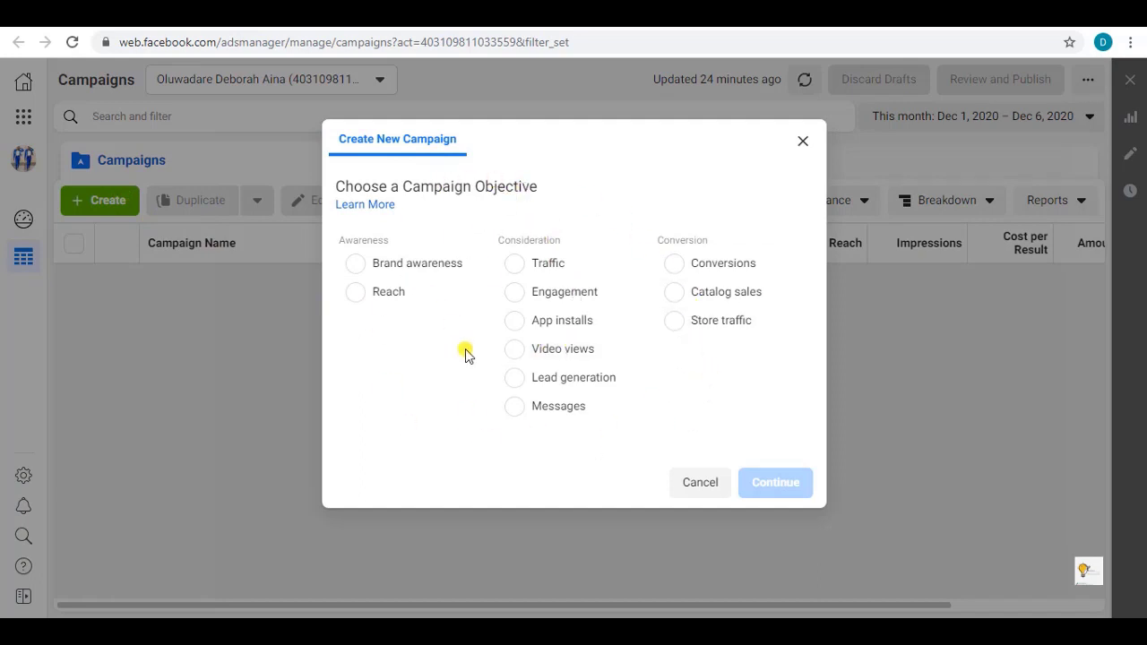
# Step: Review the presentation slides on objective groups and ad setup levels alongside the campaign objective choices in Ads Manager
pyautogui.hotkey('alt', 'Tab')
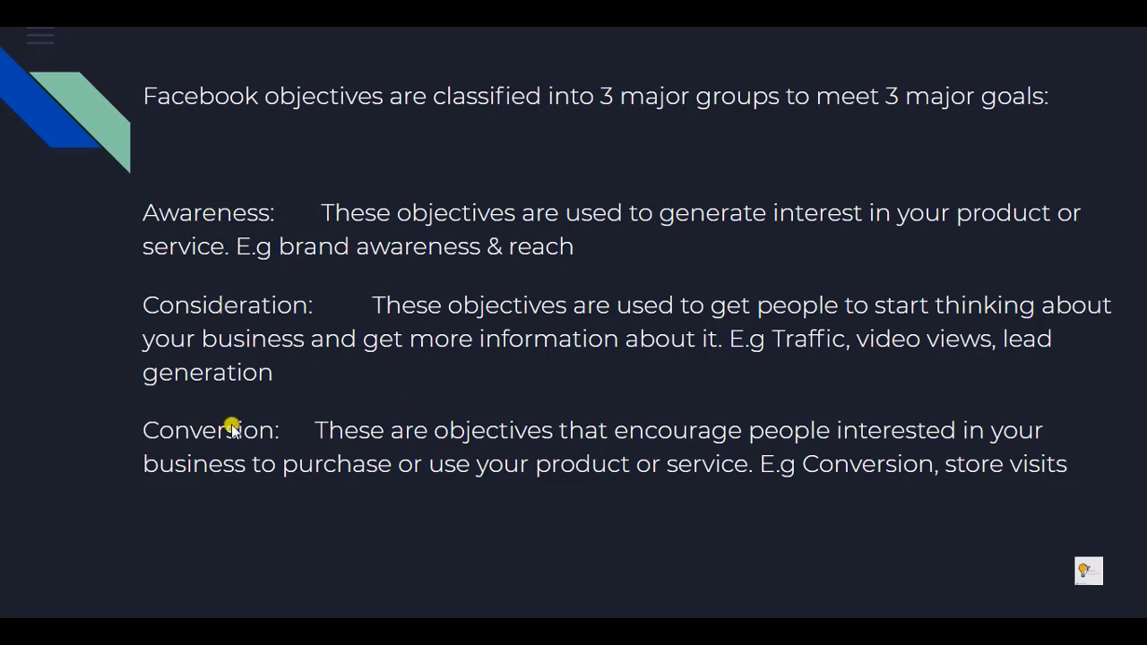
pyautogui.hotkey('alt', 'Tab')
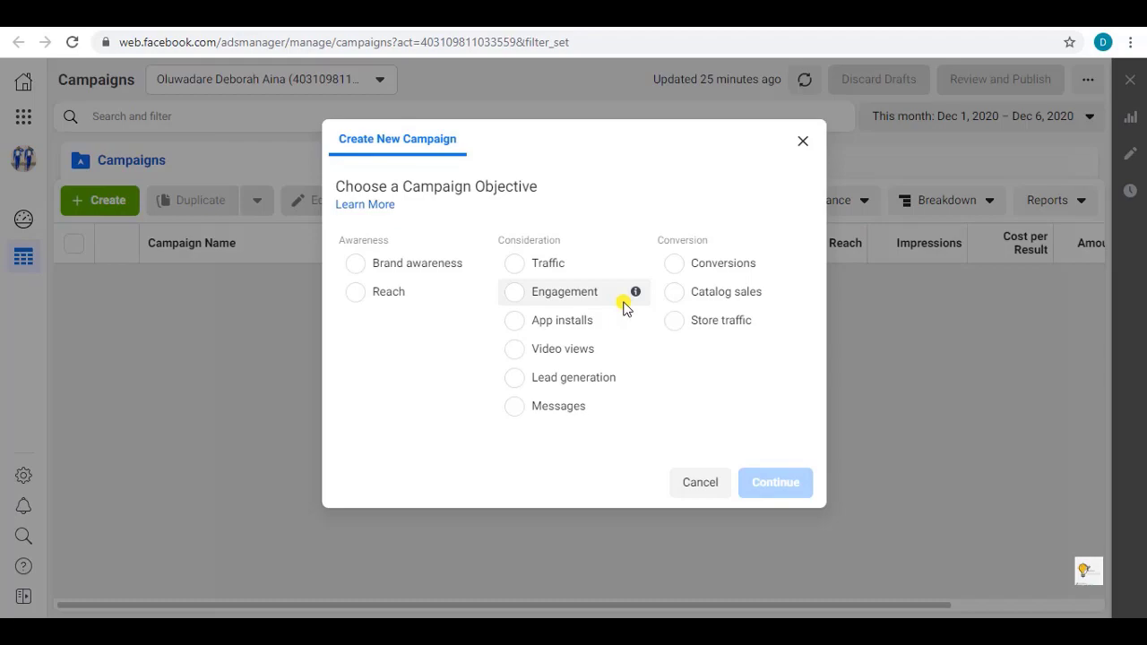
pyautogui.hotkey('alt', 'Tab')
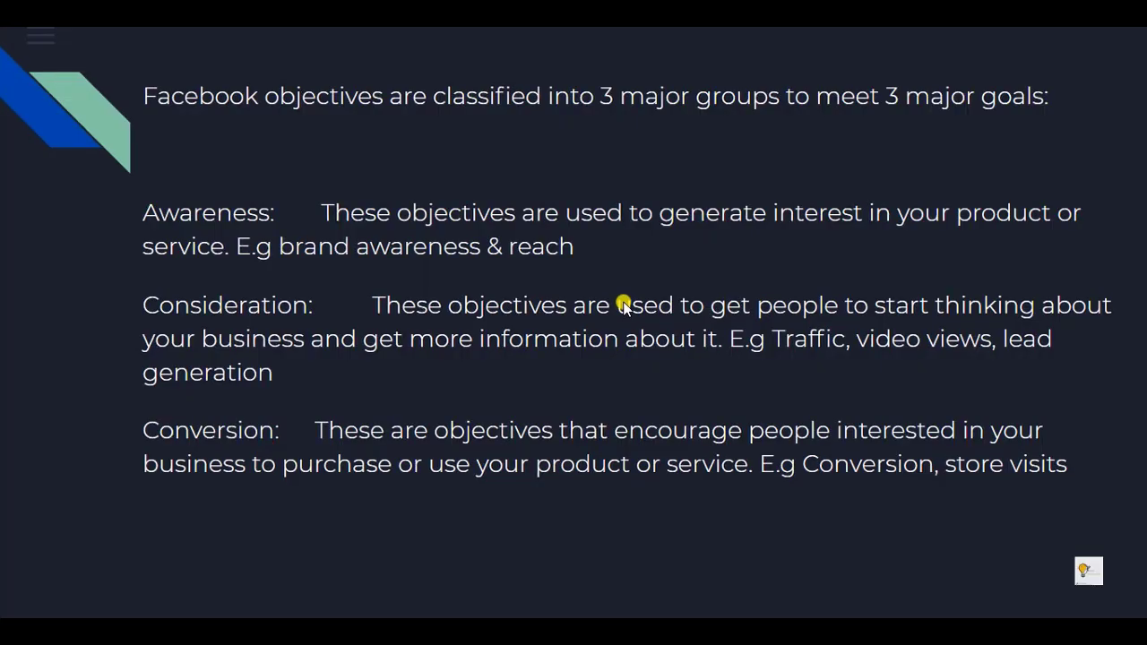
pyautogui.press('Left')
pyautogui.press('Left')
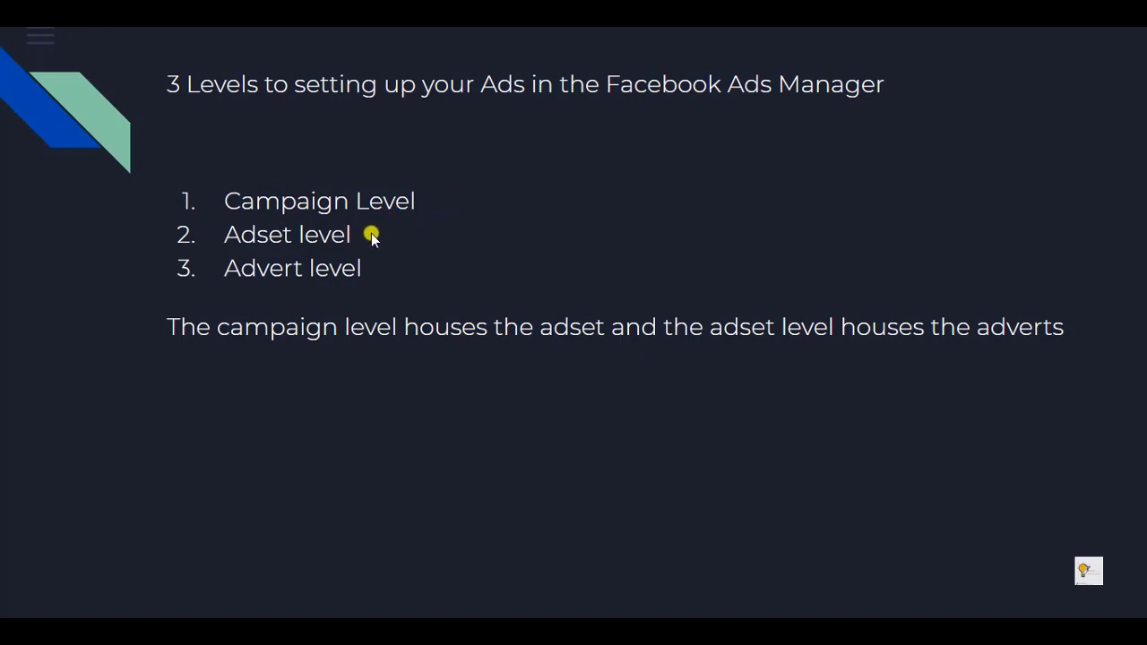
pyautogui.hotkey('alt', 'Tab')
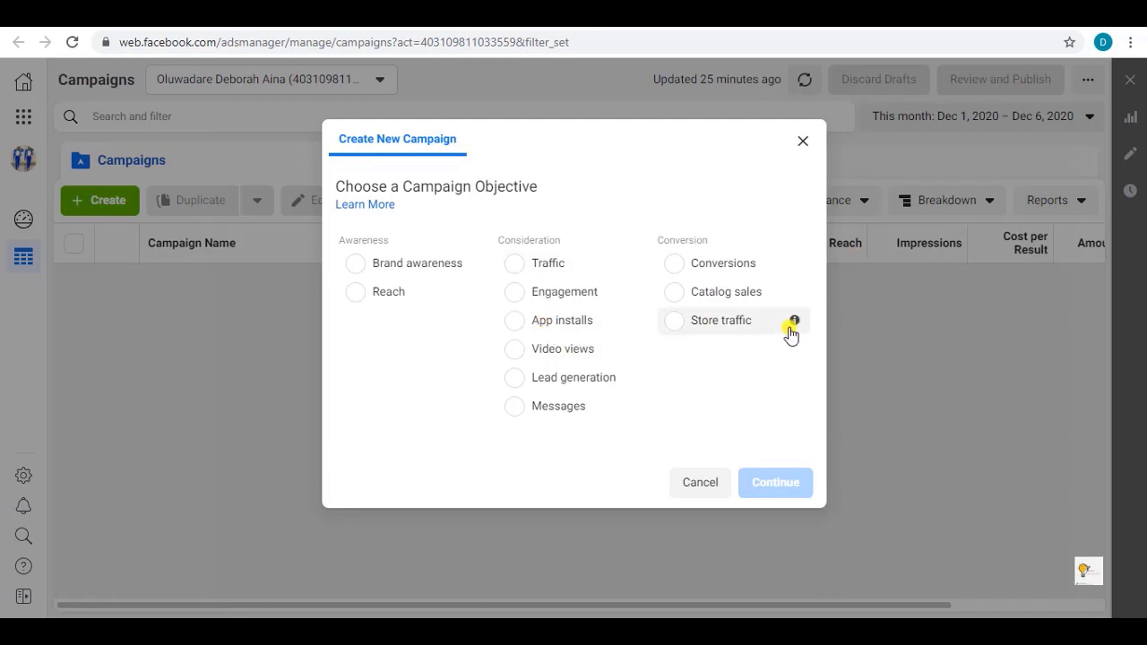
pyautogui.moveTo(791, 334)
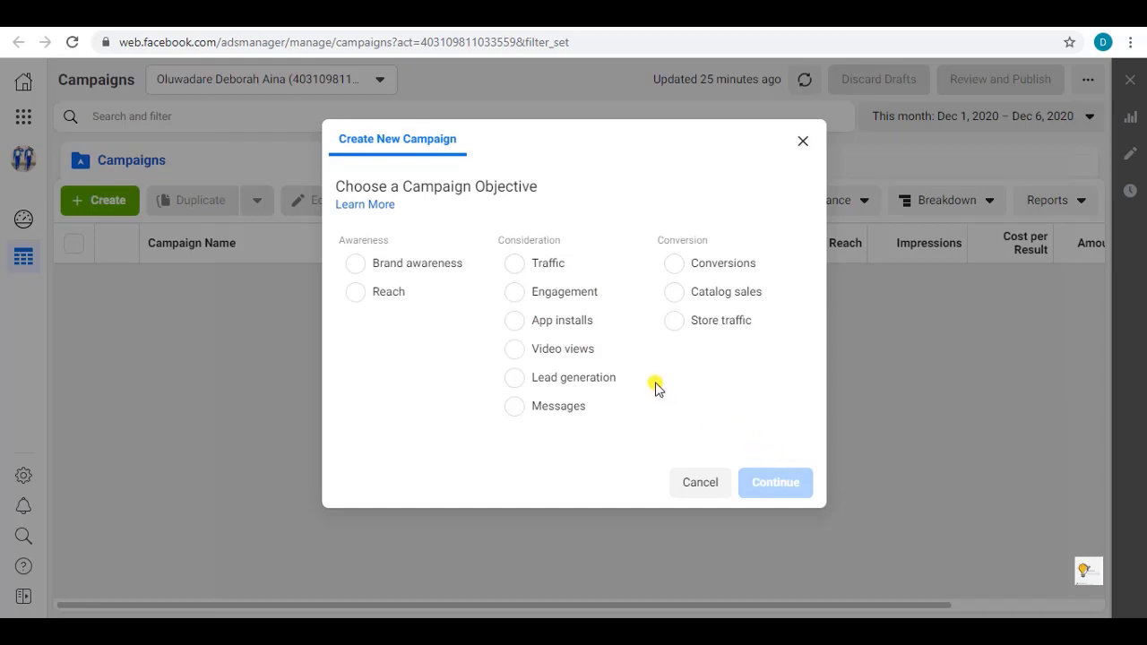
# Step: Choose Conversions as the campaign objective and continue to the campaign setup
pyautogui.click(675, 264)
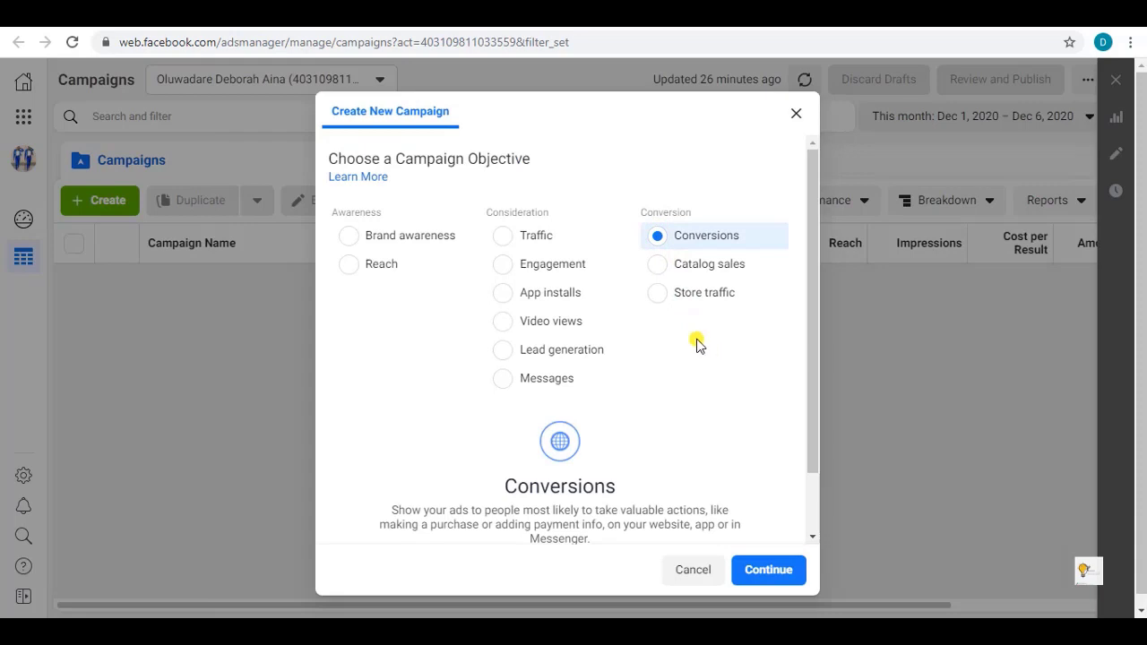
pyautogui.click(767, 575)
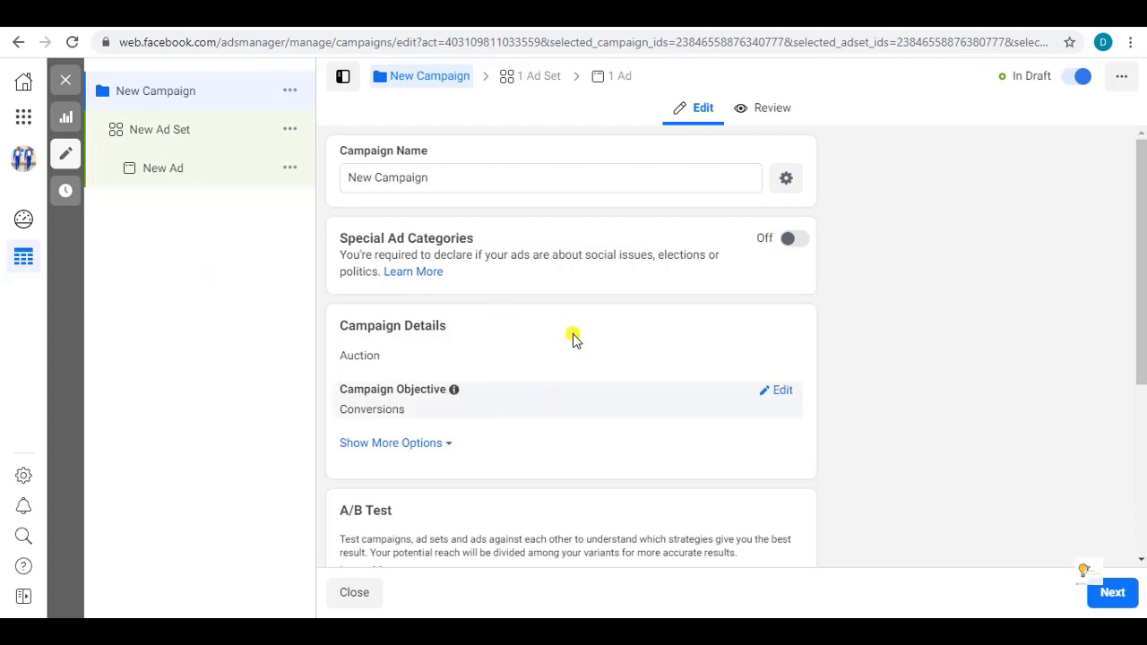
# Step: Open the campaign objective for editing and review the campaign details and A/B test settings
pyautogui.scroll(-3, 573, 341)
pyautogui.scroll(3, 576, 318)
pyautogui.scroll(-2, 793, 322)
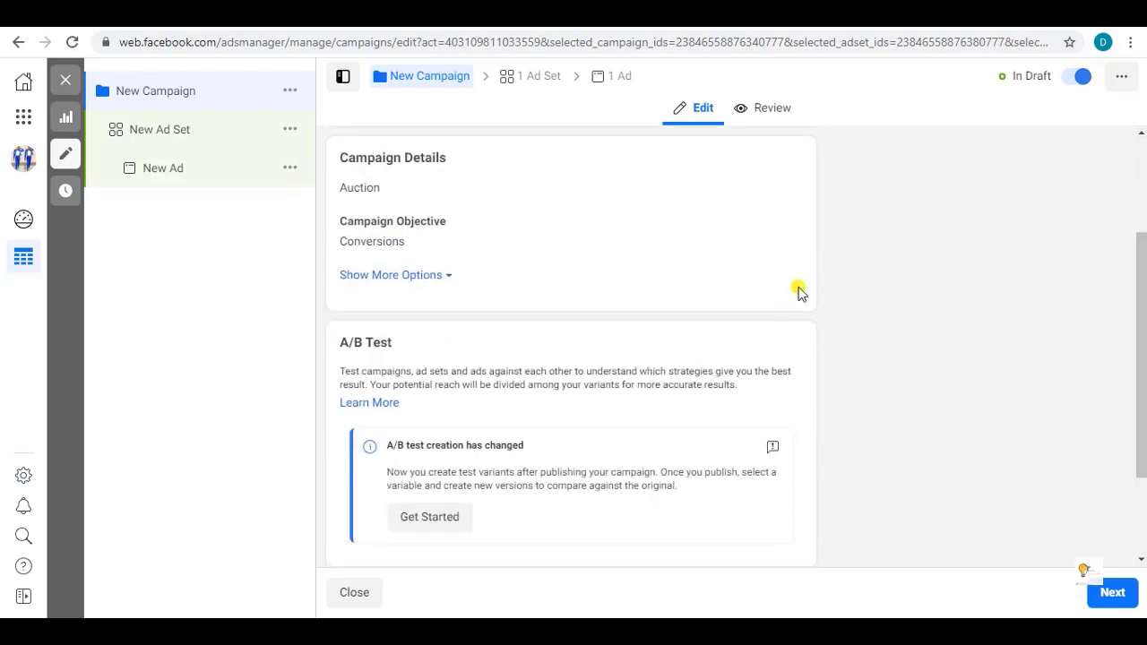
pyautogui.click(781, 224)
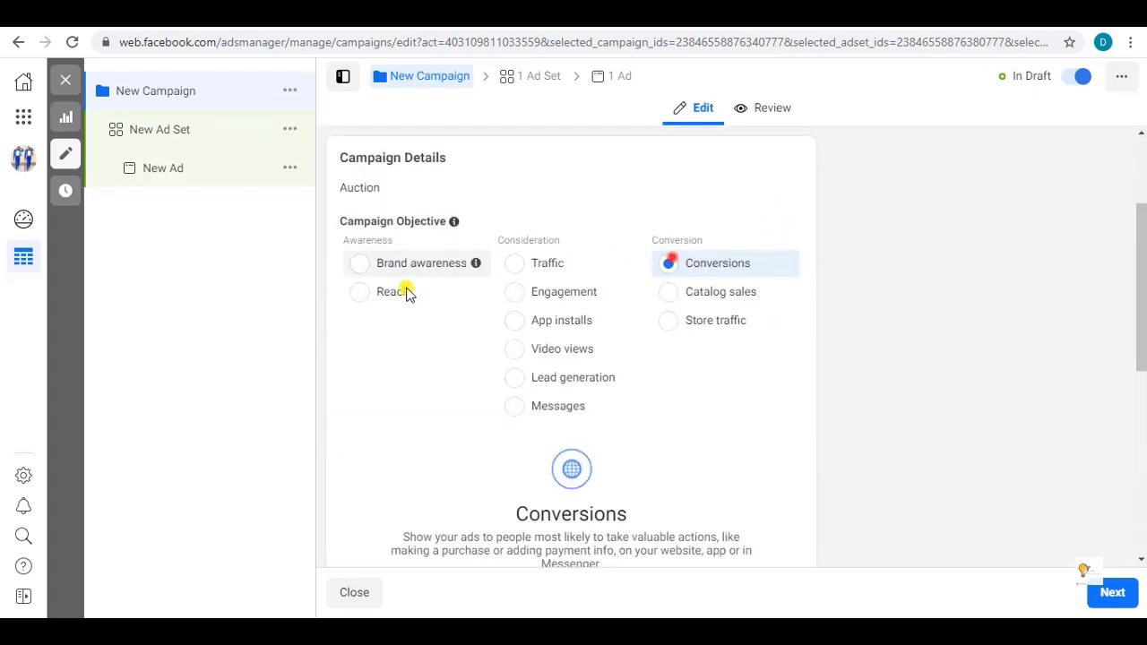
pyautogui.scroll(-4, 756, 478)
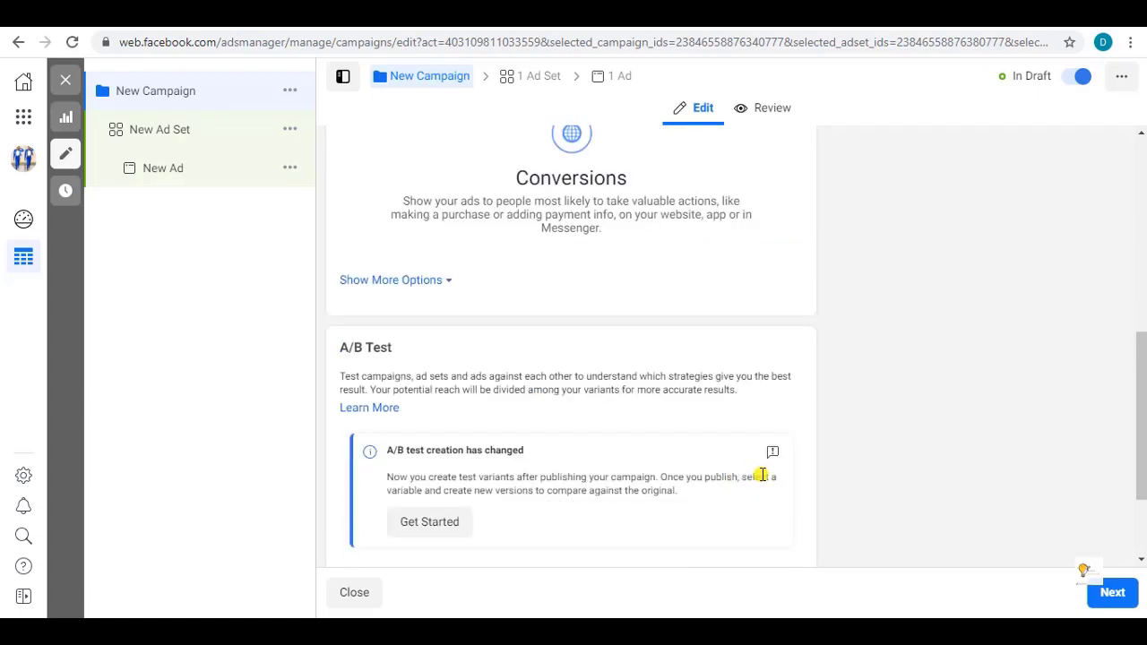
pyautogui.scroll(-2, 764, 373)
pyautogui.scroll(8, 619, 349)
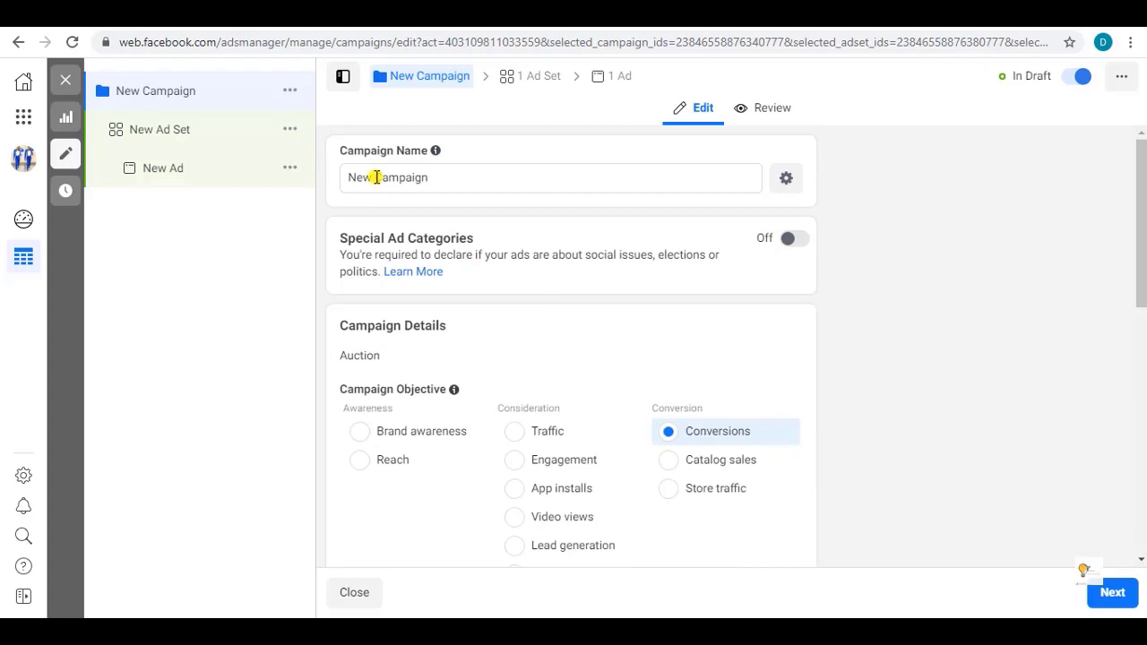
# Step: Rename the campaign to "Dress Campaign"
pyautogui.click(371, 176)
pyautogui.moveTo(352, 177); pyautogui.dragTo(313, 185)
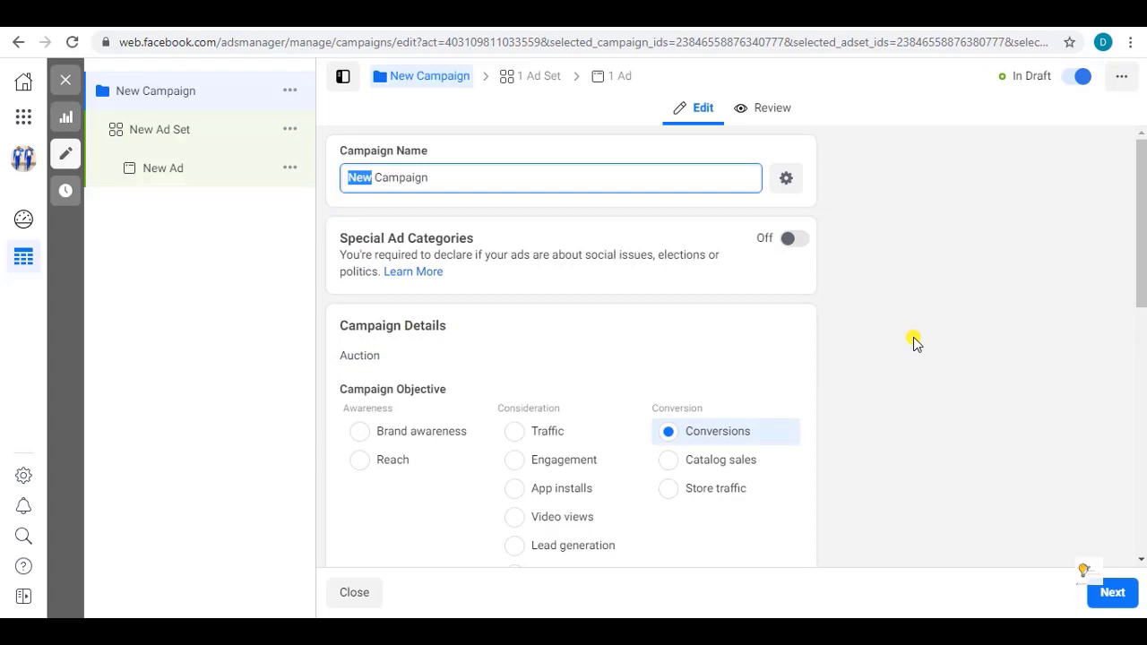
pyautogui.write('Dress')
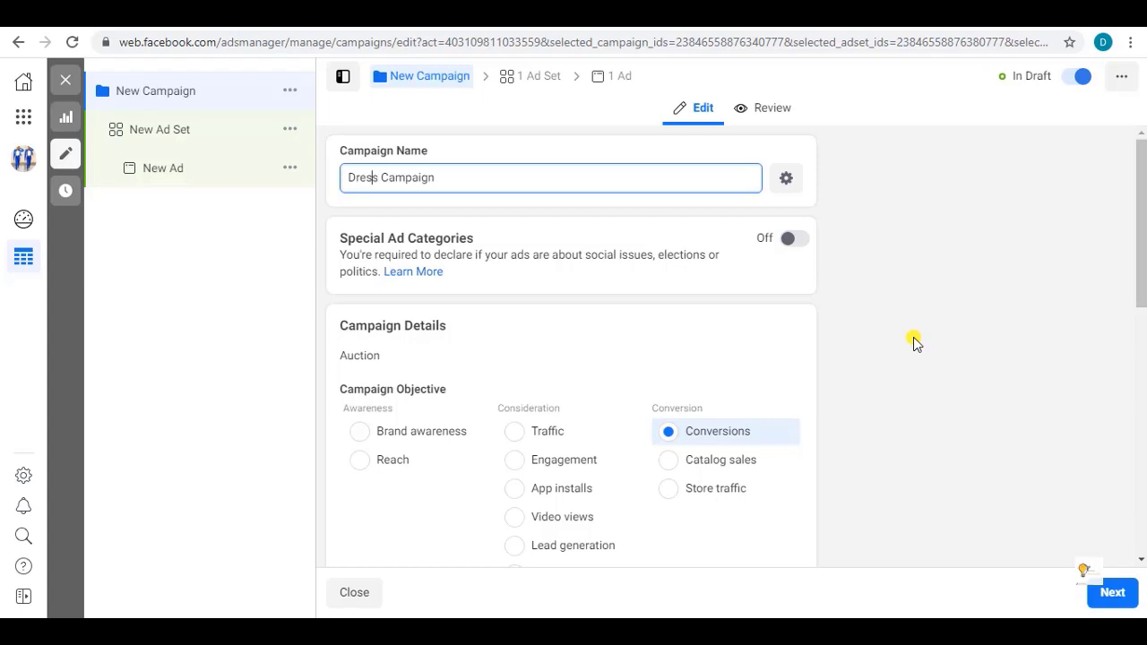
pyautogui.write('B')
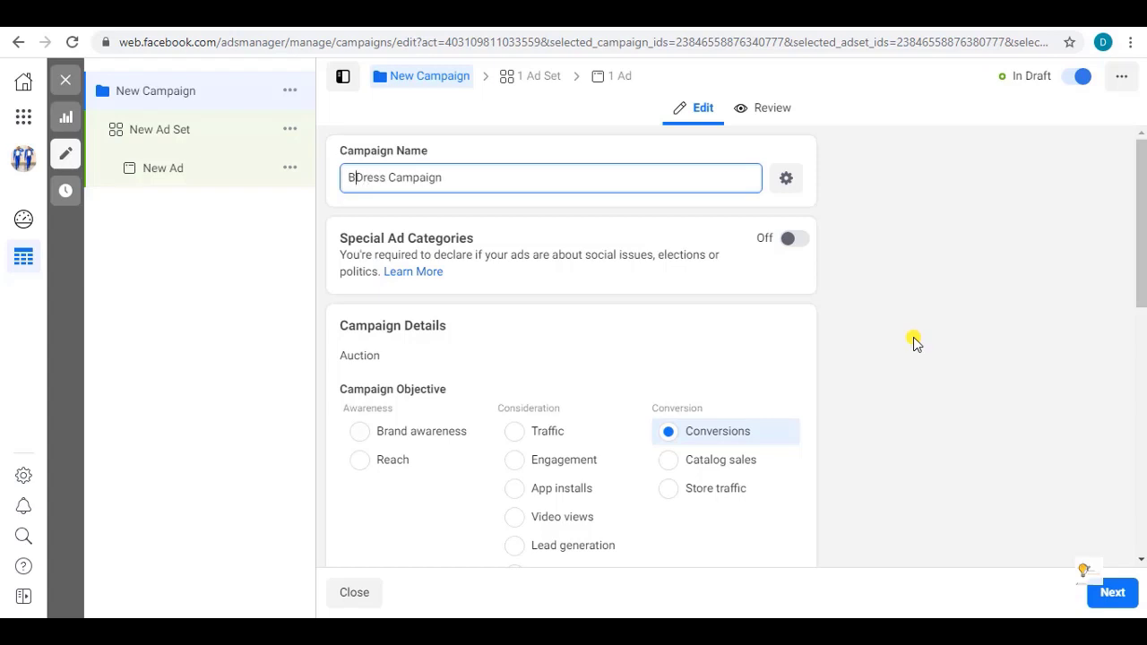
pyautogui.press('BackSpace')
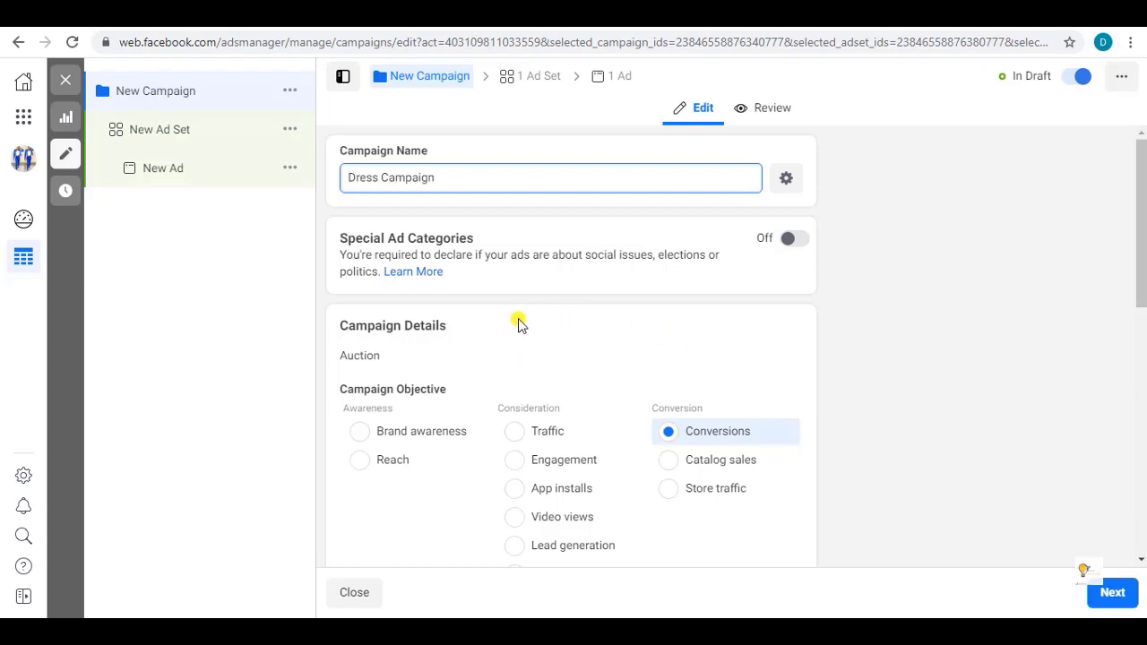
# Step: Check the remaining campaign settings and proceed to the ad set level
pyautogui.scroll(-1, 518, 324)
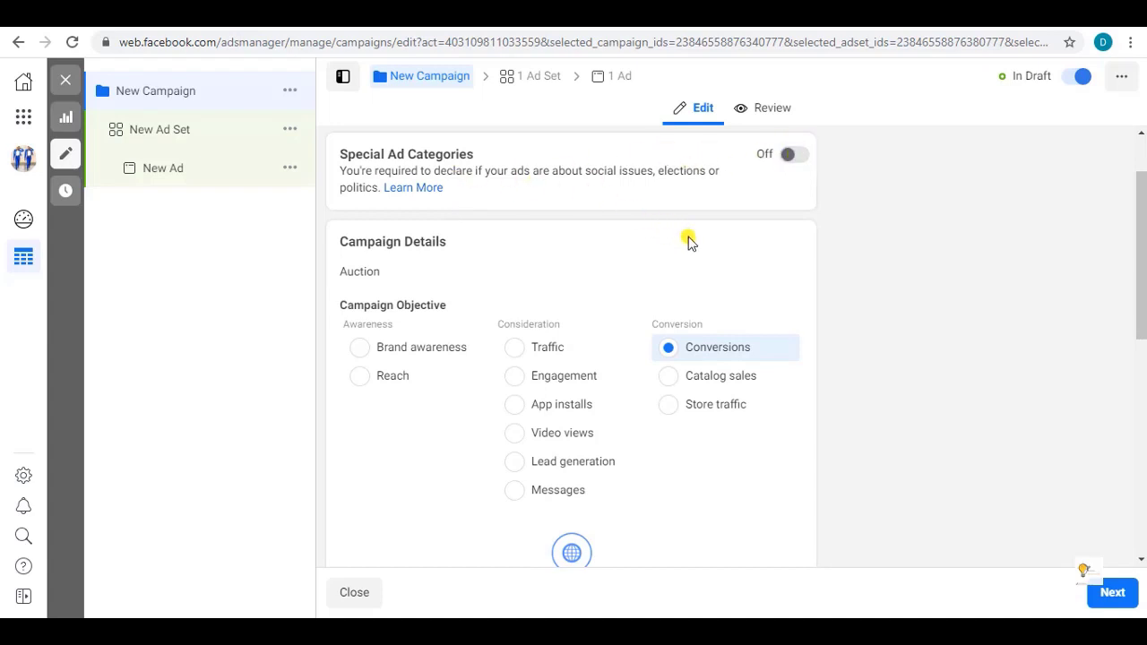
pyautogui.scroll(-3, 686, 239)
pyautogui.scroll(2, 674, 228)
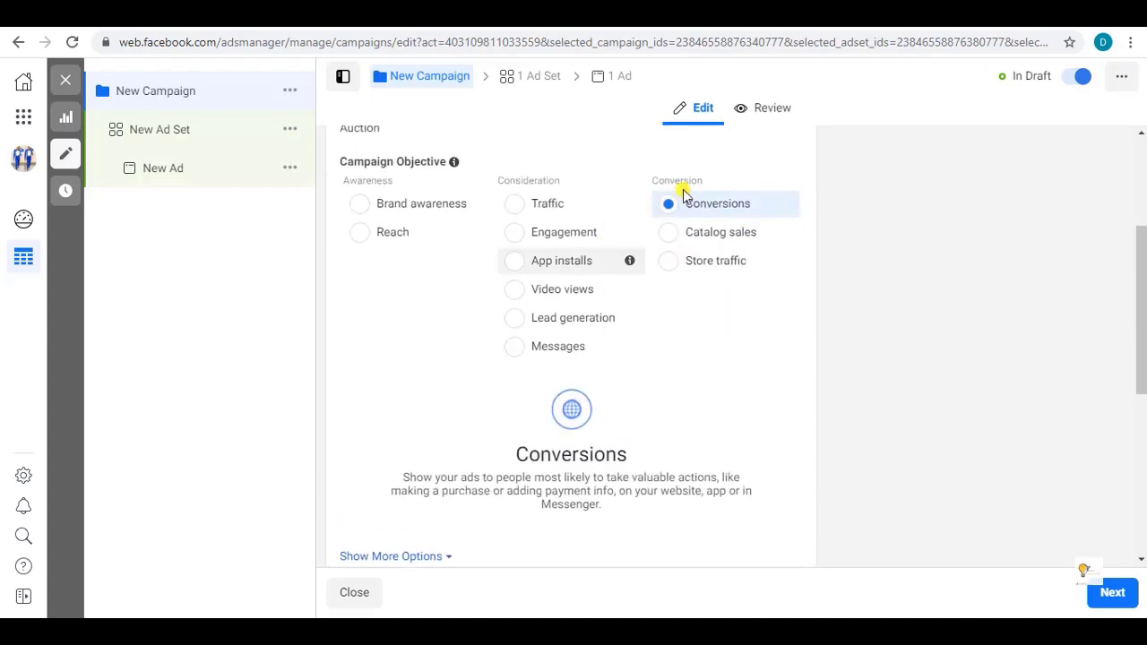
pyautogui.scroll(-5, 598, 279)
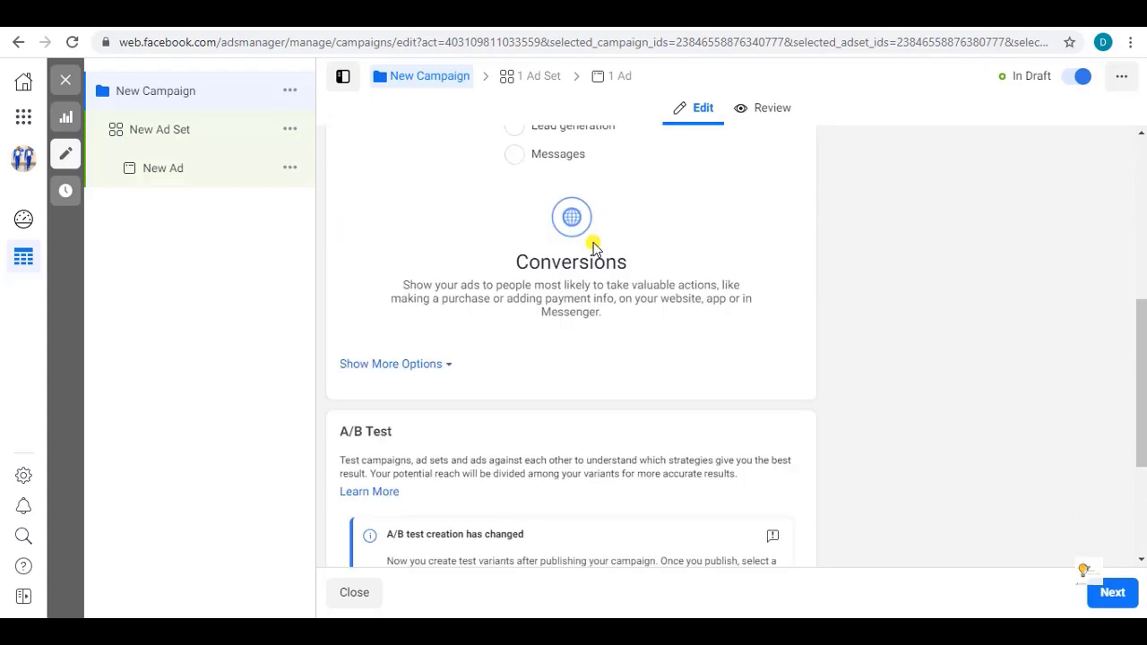
pyautogui.click(1115, 596)
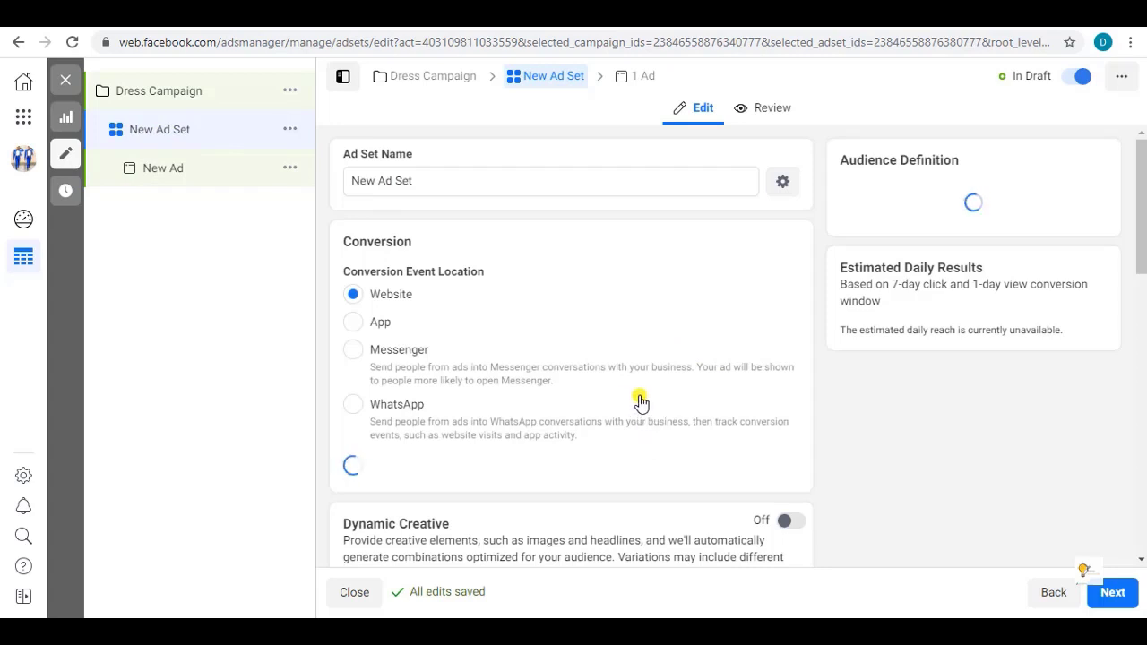
# Step: Switch to the presentation and go from the ad levels slide to the one classifying Facebook objectives into three groups
pyautogui.hotkey('alt', 'Tab')
pyautogui.press('Tab')
pyautogui.press('Tab')
pyautogui.press('Tab')
pyautogui.press('Tab')
pyautogui.press('Tab')
pyautogui.press('Tab')
pyautogui.press('Tab')
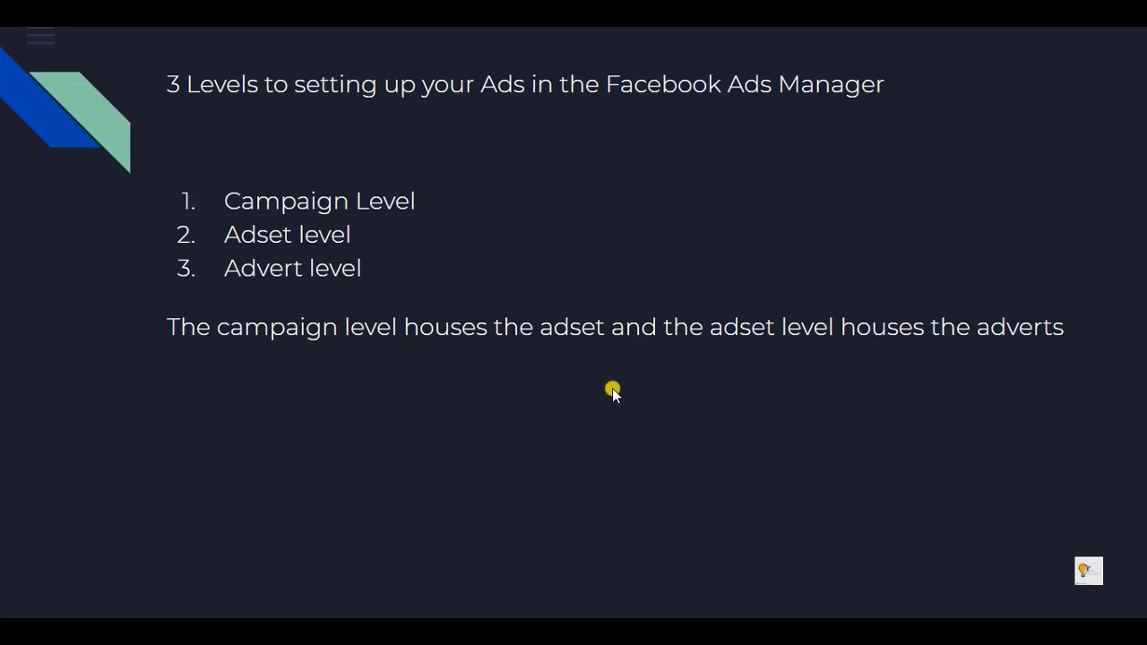
pyautogui.press('Right')
pyautogui.press('Right')
pyautogui.press('Right')
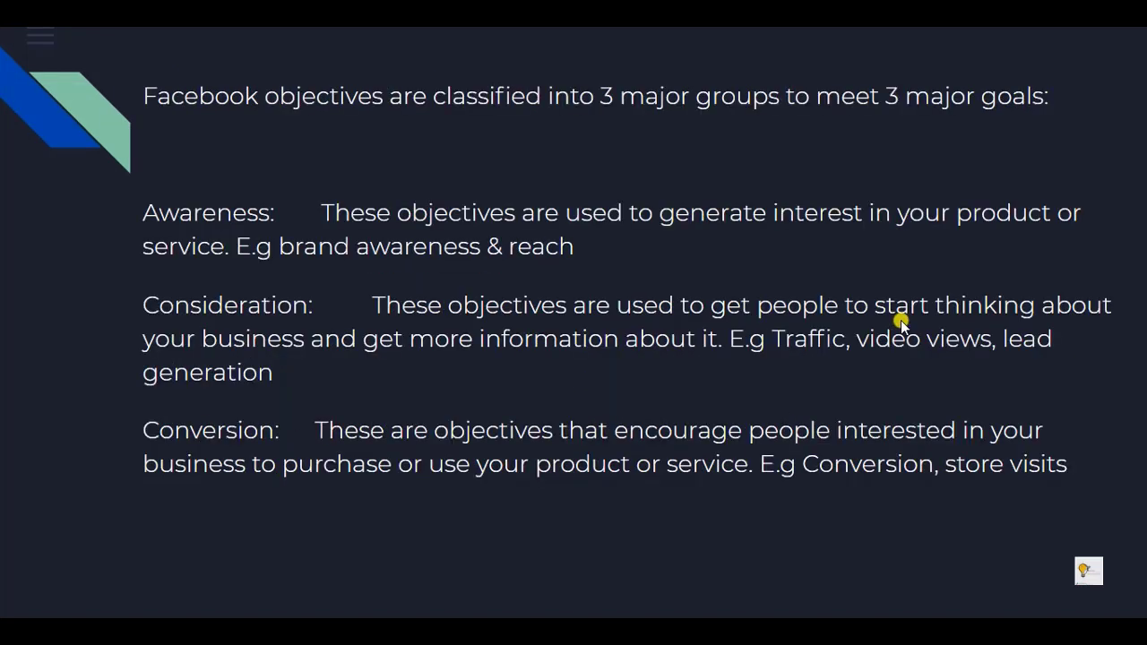
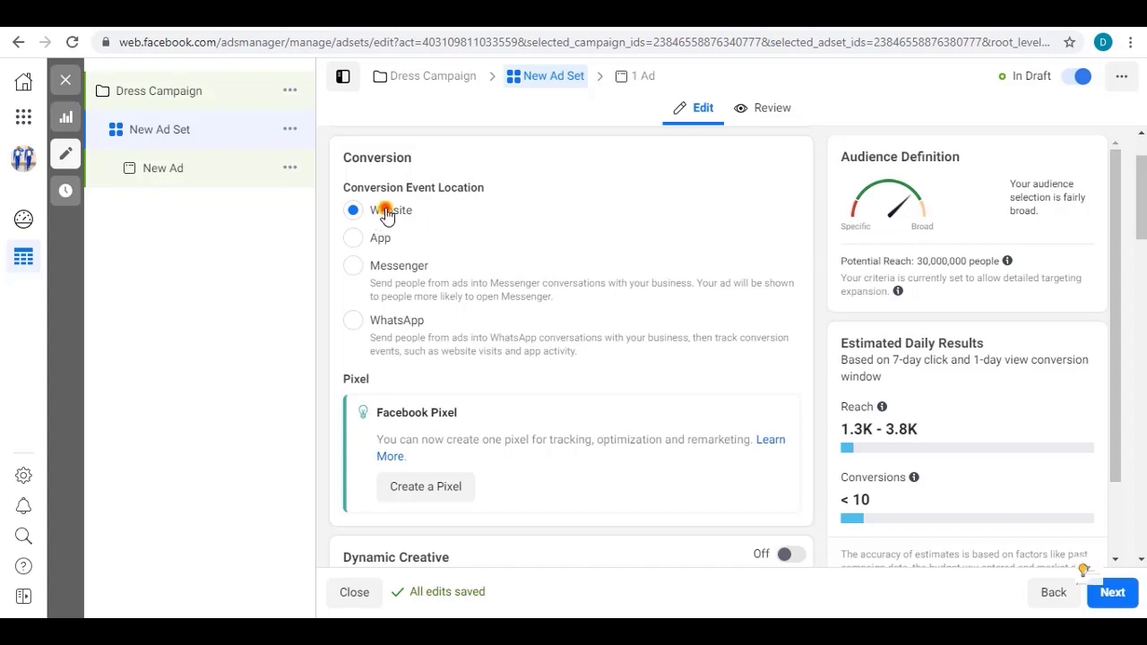
# Step: Try WhatsApp and App as the ad set's conversion event location and return the choice to Website
pyautogui.scroll(-1, 378, 269)
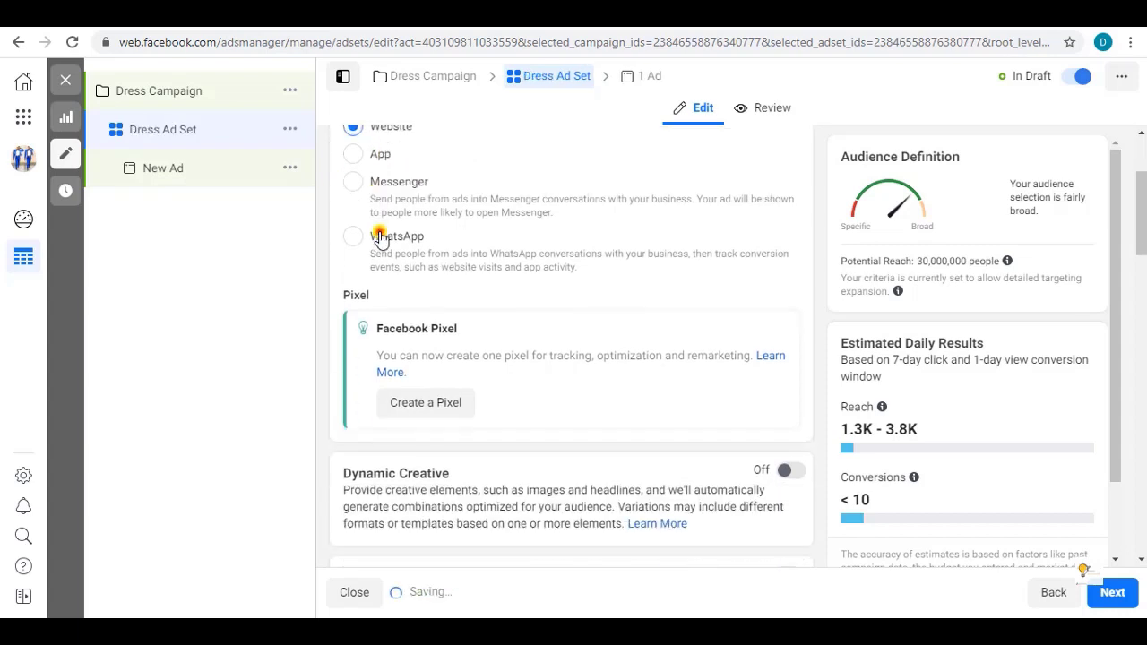
pyautogui.click(355, 239)
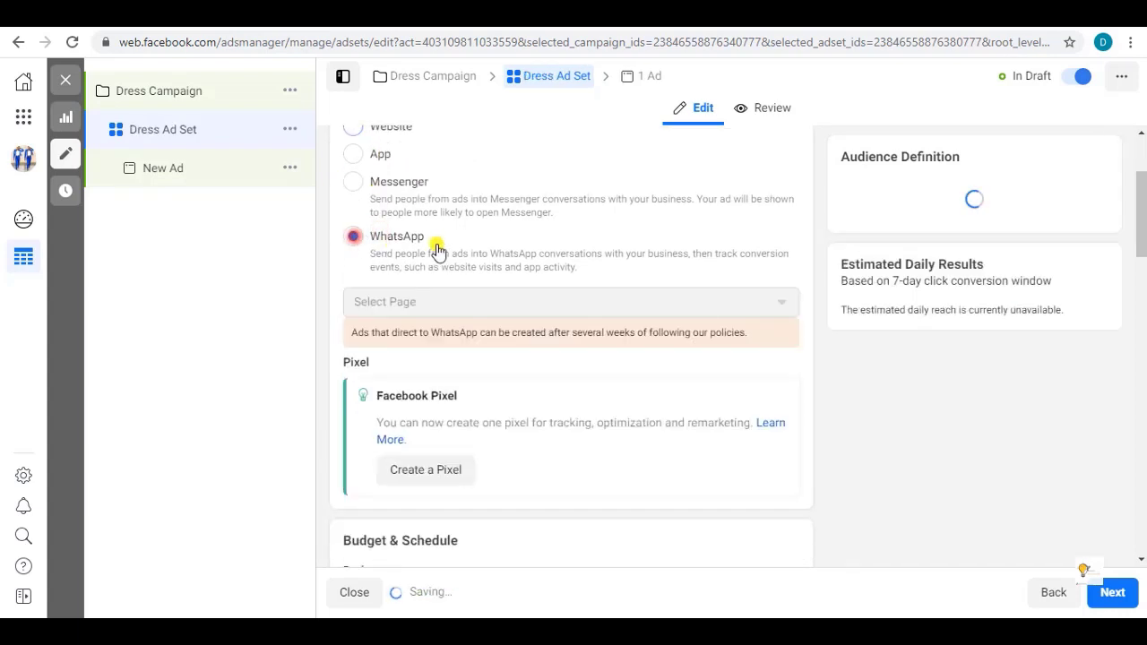
pyautogui.scroll(2, 412, 233)
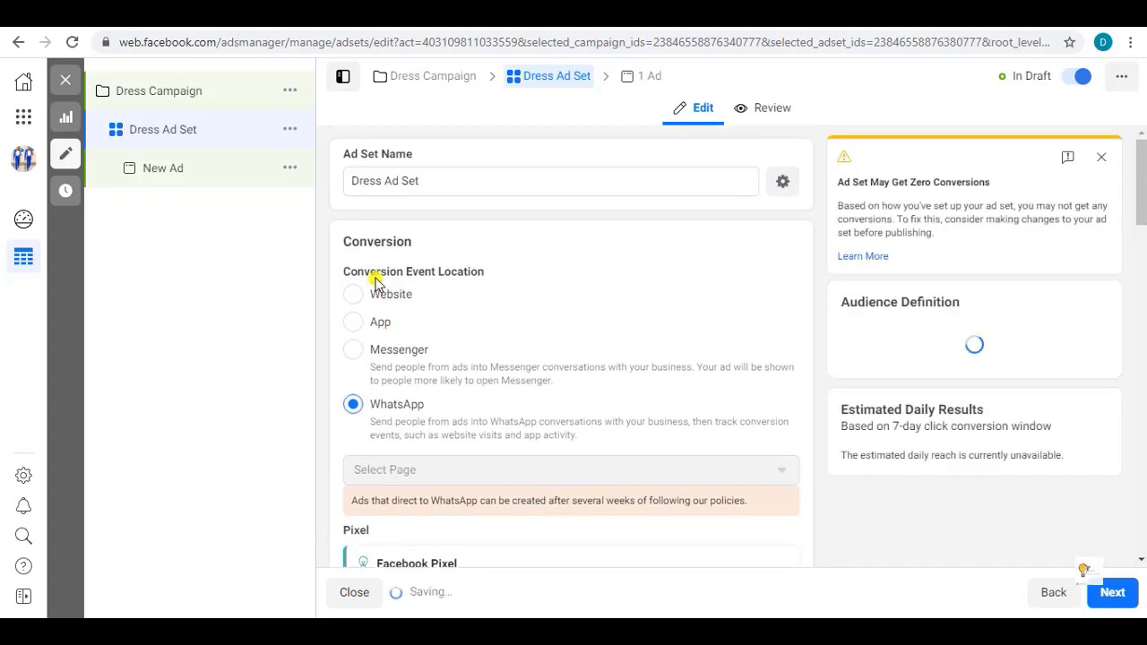
pyautogui.click(380, 326)
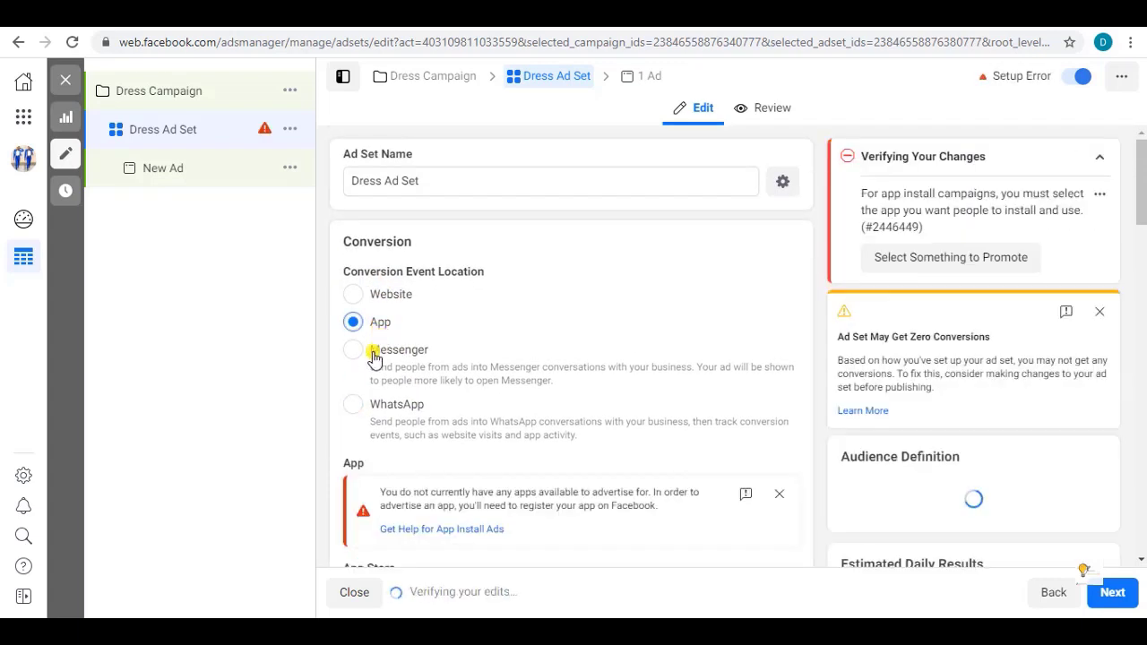
pyautogui.click(352, 298)
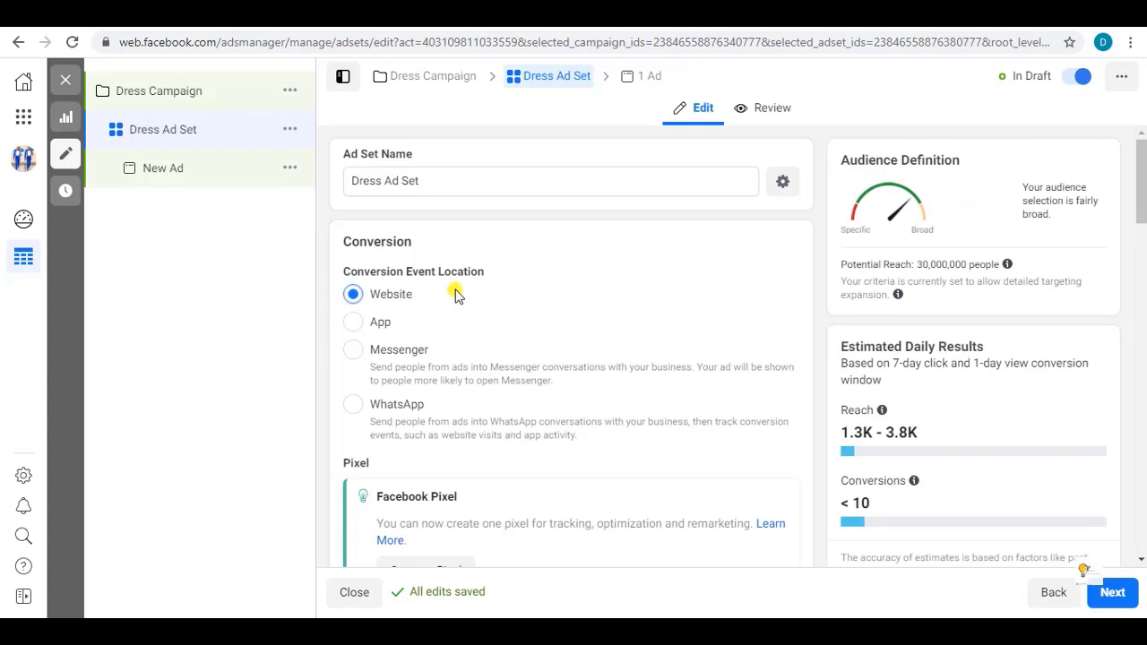
pyautogui.scroll(-1, 456, 296)
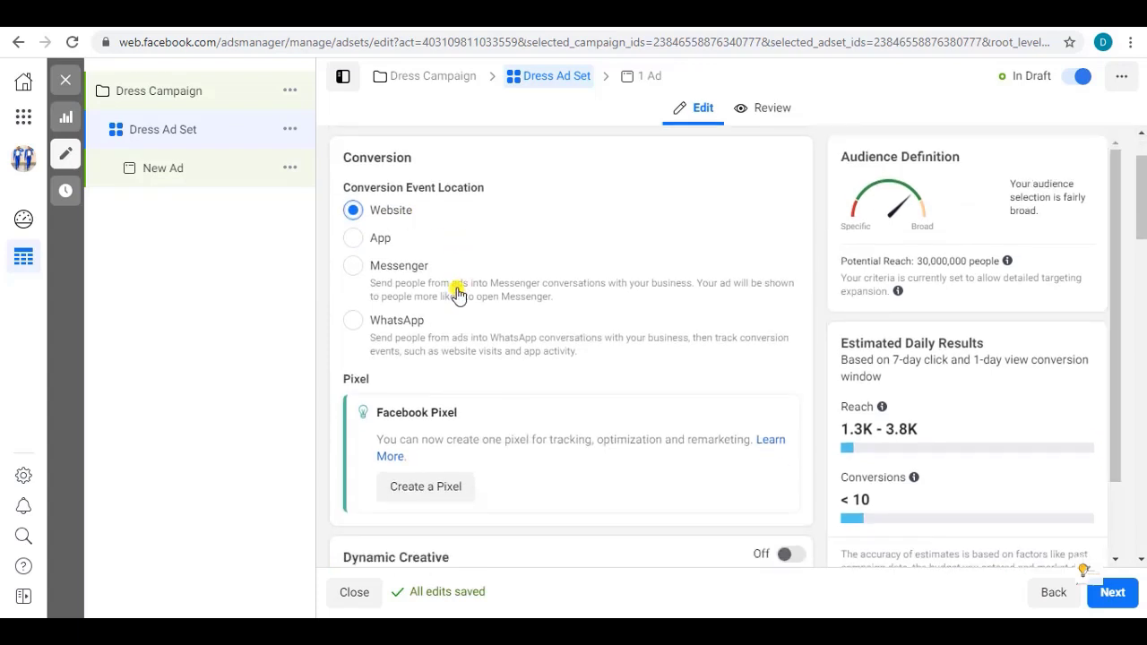
pyautogui.click(352, 322)
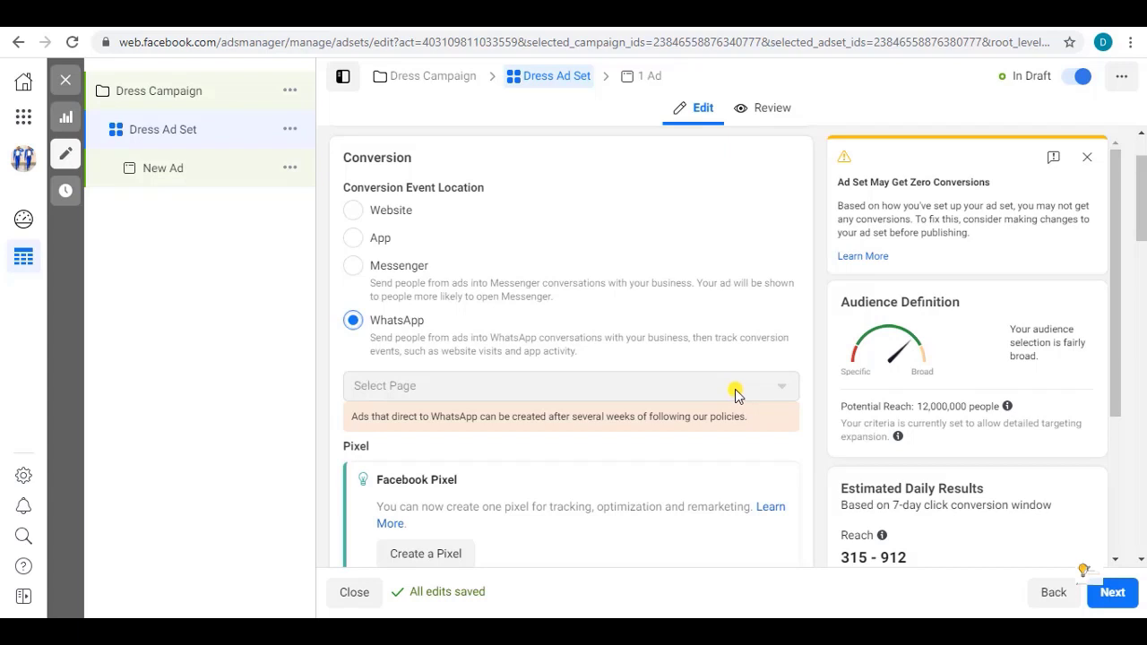
pyautogui.click(354, 214)
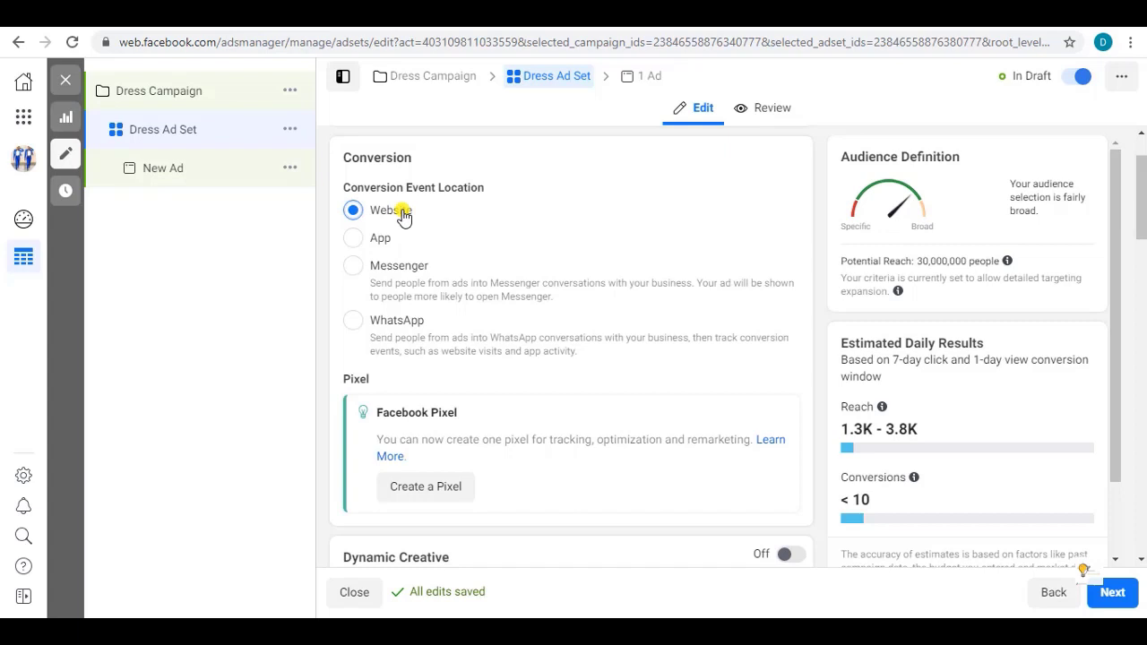
# Step: Examine the Facebook Pixel section of the ad set's conversion settings
pyautogui.scroll(-2, 457, 242)
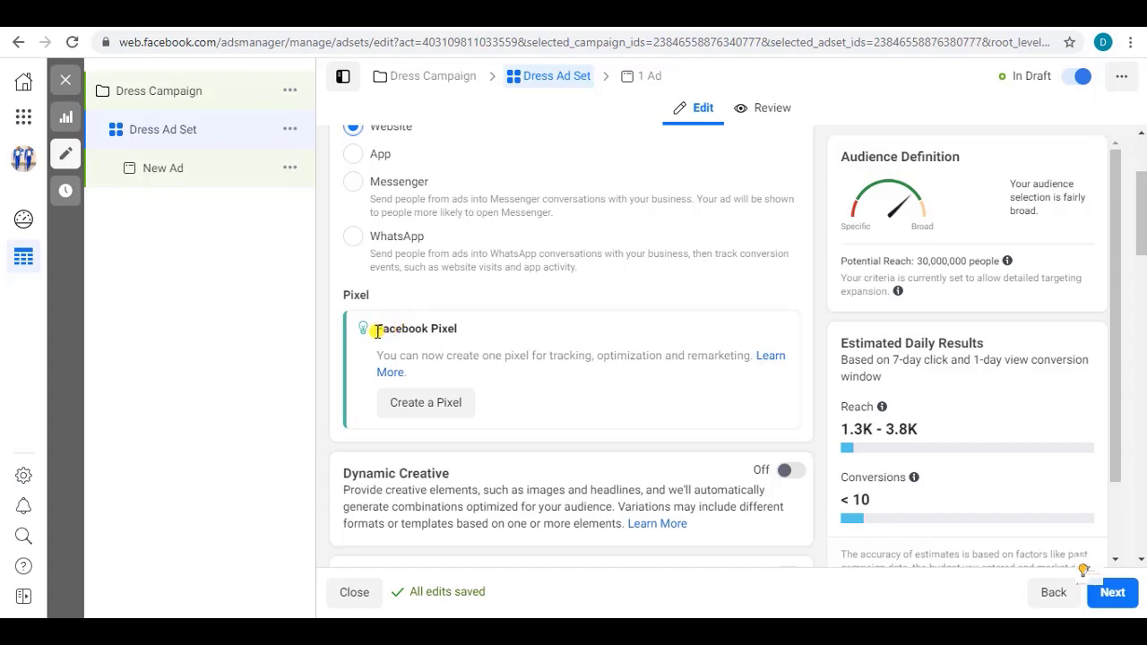
pyautogui.moveTo(373, 329); pyautogui.dragTo(456, 331)
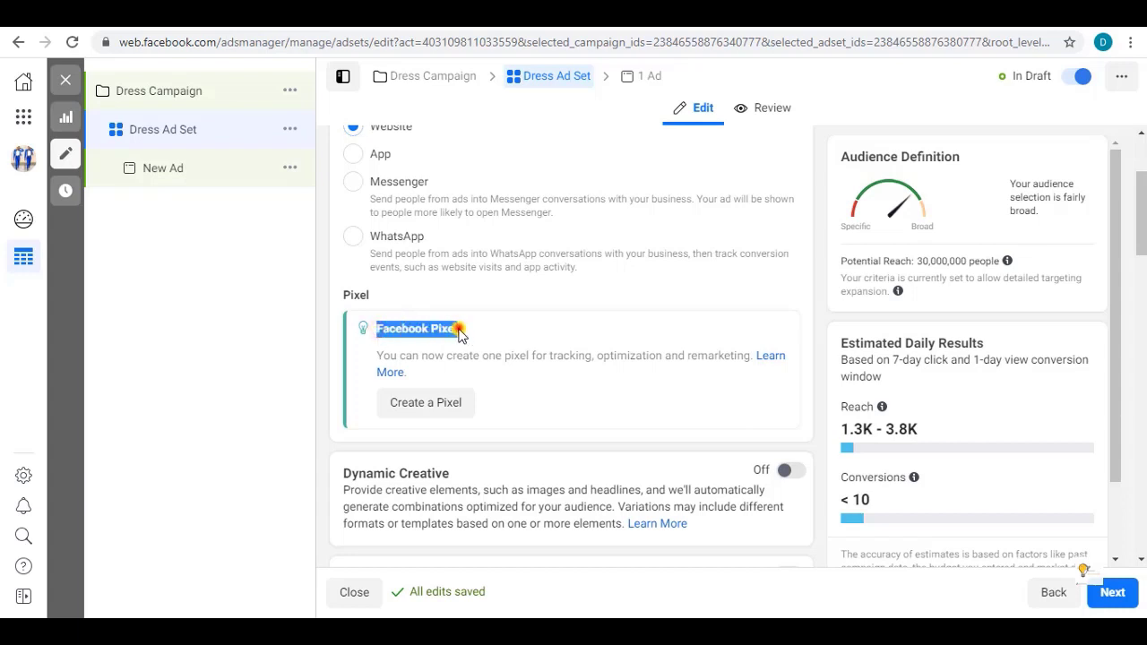
# Step: Review the Facebook Pixel card alongside the ad set's conversion event location options
pyautogui.click(445, 332)
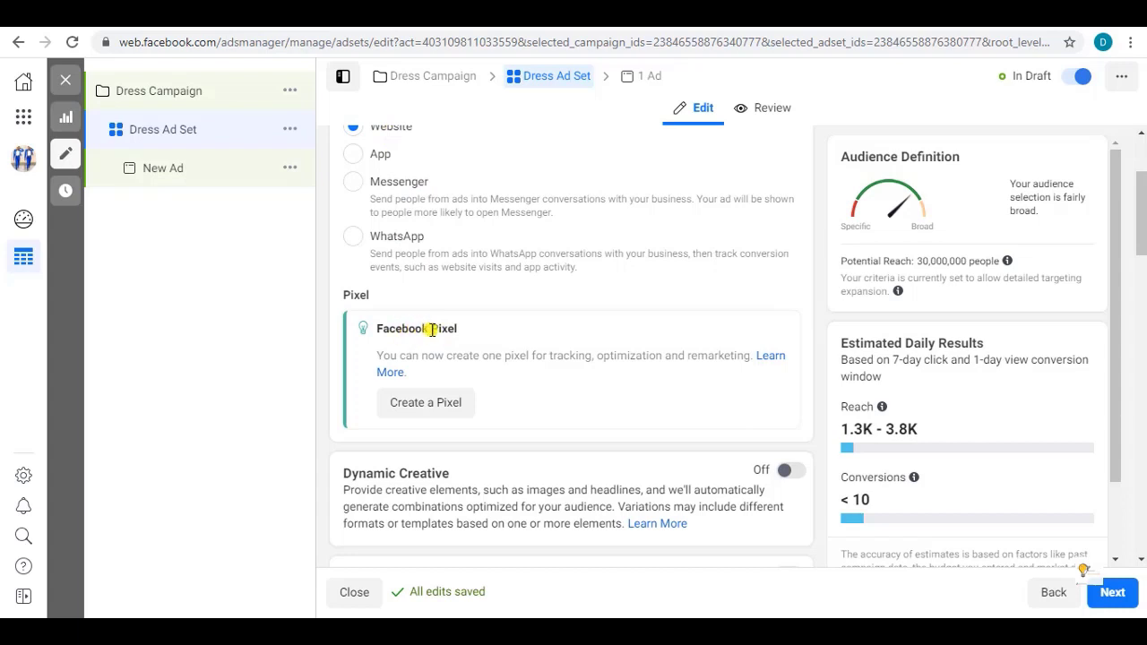
pyautogui.moveTo(430, 329); pyautogui.dragTo(460, 333)
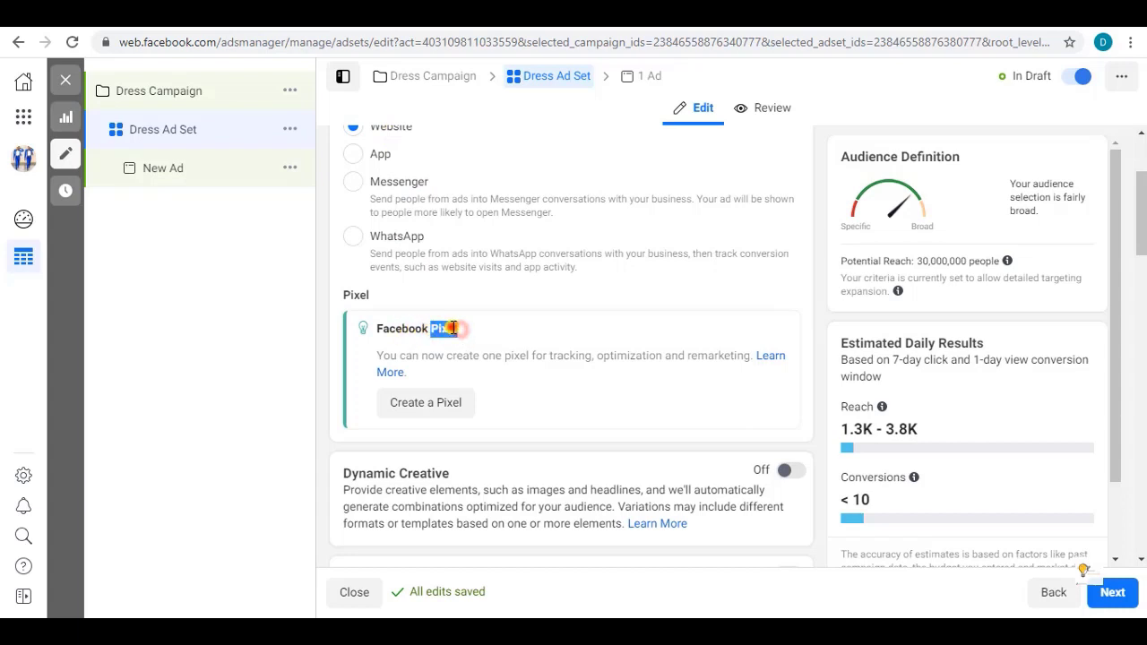
pyautogui.click(451, 329)
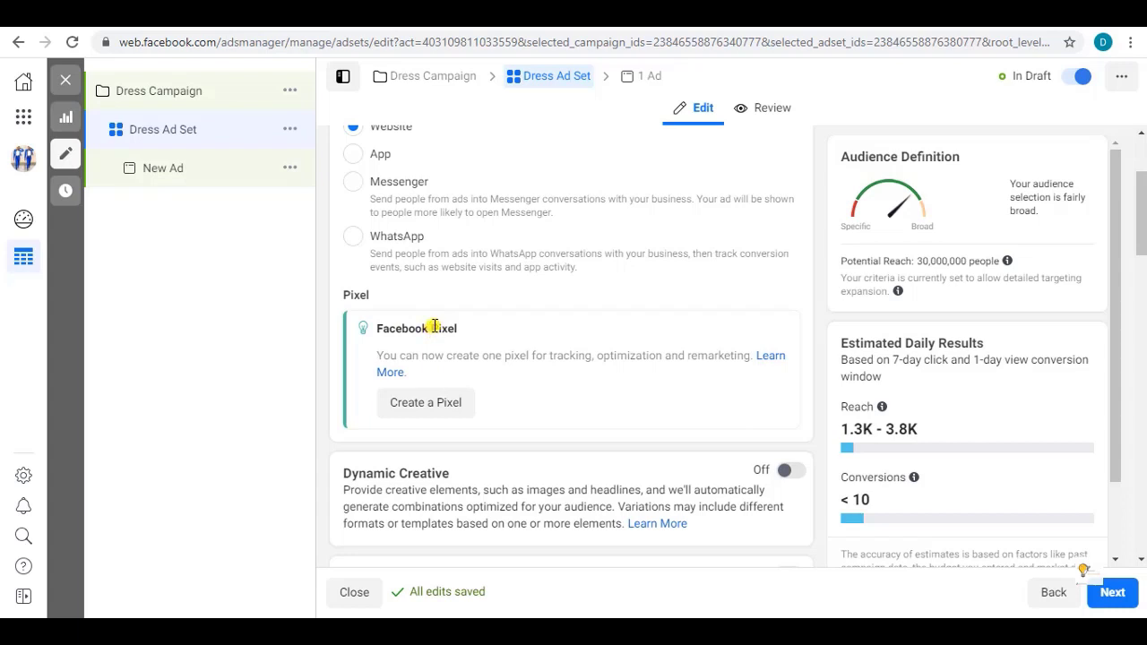
pyautogui.scroll(2, 437, 306)
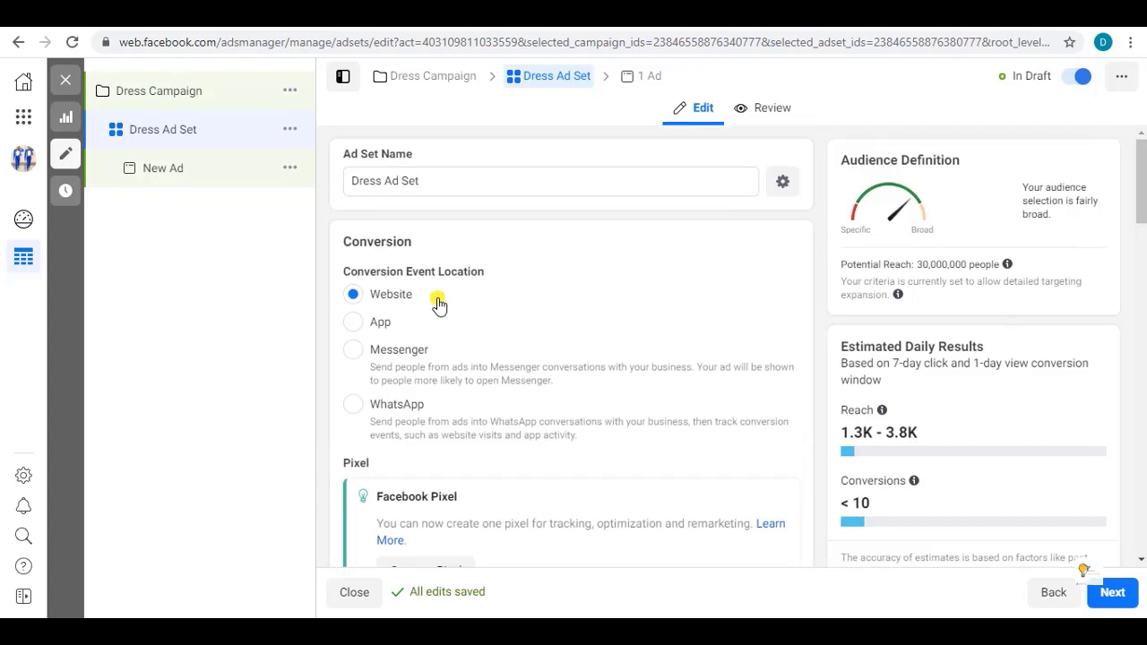
pyautogui.scroll(-1, 438, 305)
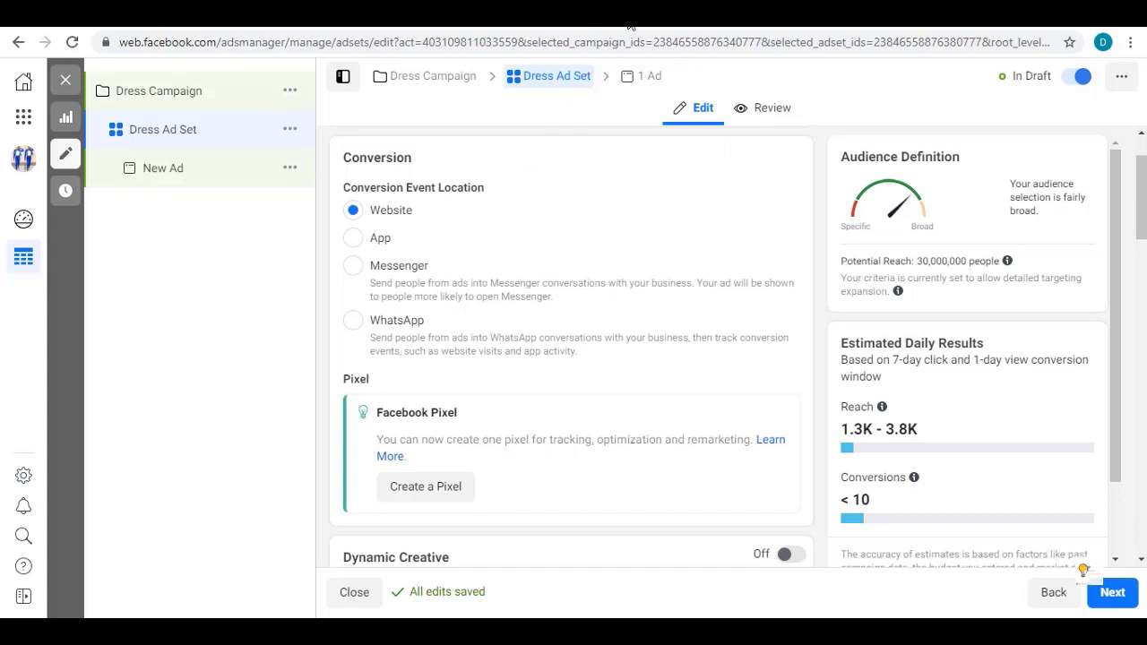
# Step: Load skillup.jpinspirationsdigital.com in a new browser tab and return to the Dress Ad Set editor
pyautogui.hotkey('ctrl', 't')
pyautogui.write('sk')
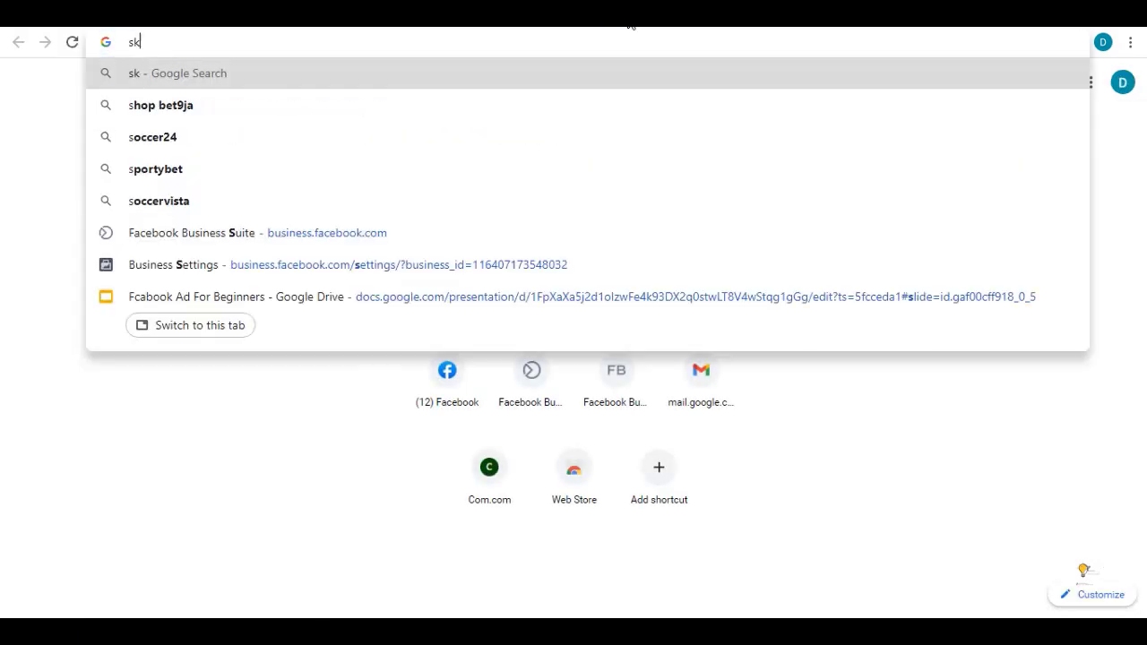
pyautogui.write('ill.')
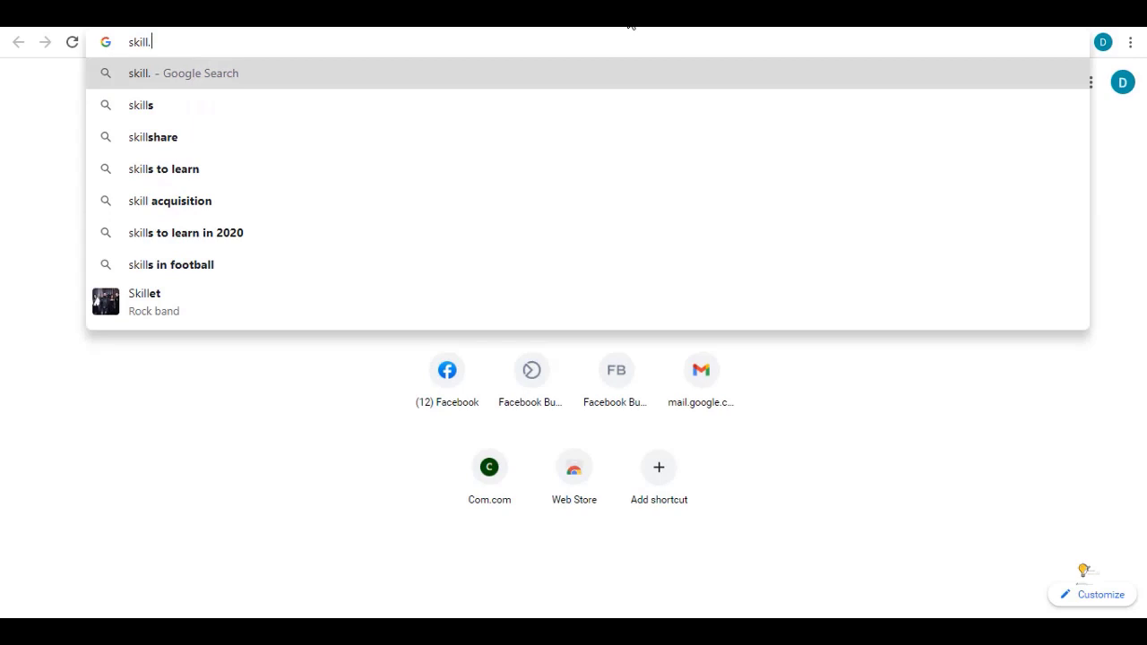
pyautogui.press('BackSpace')
pyautogui.write('up')
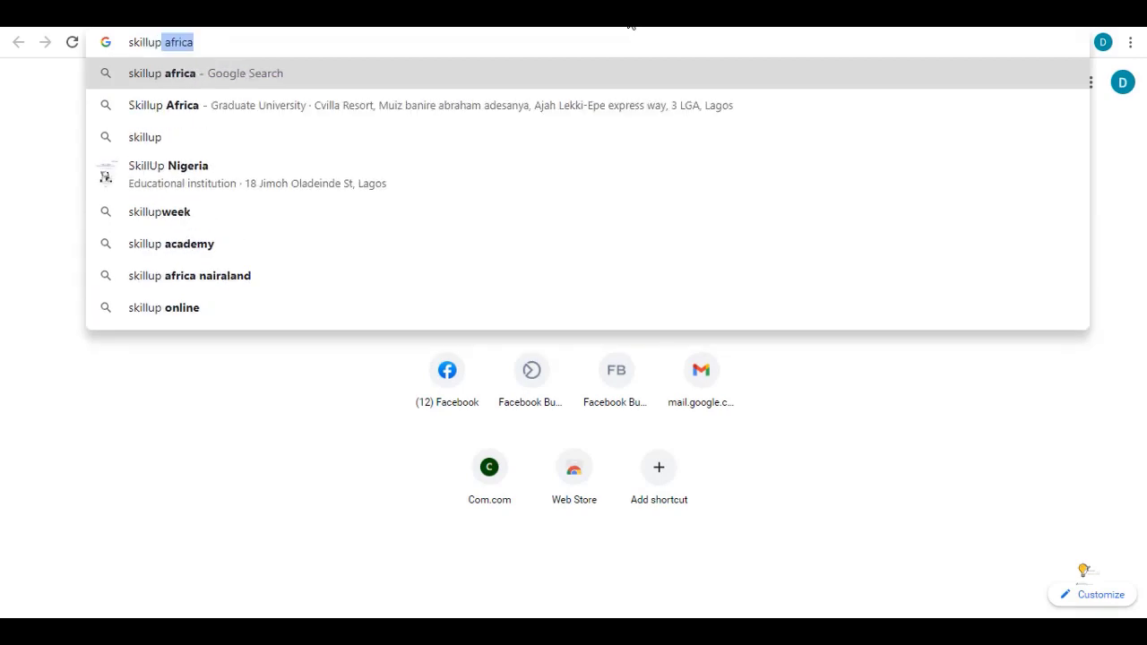
pyautogui.write('.jp')
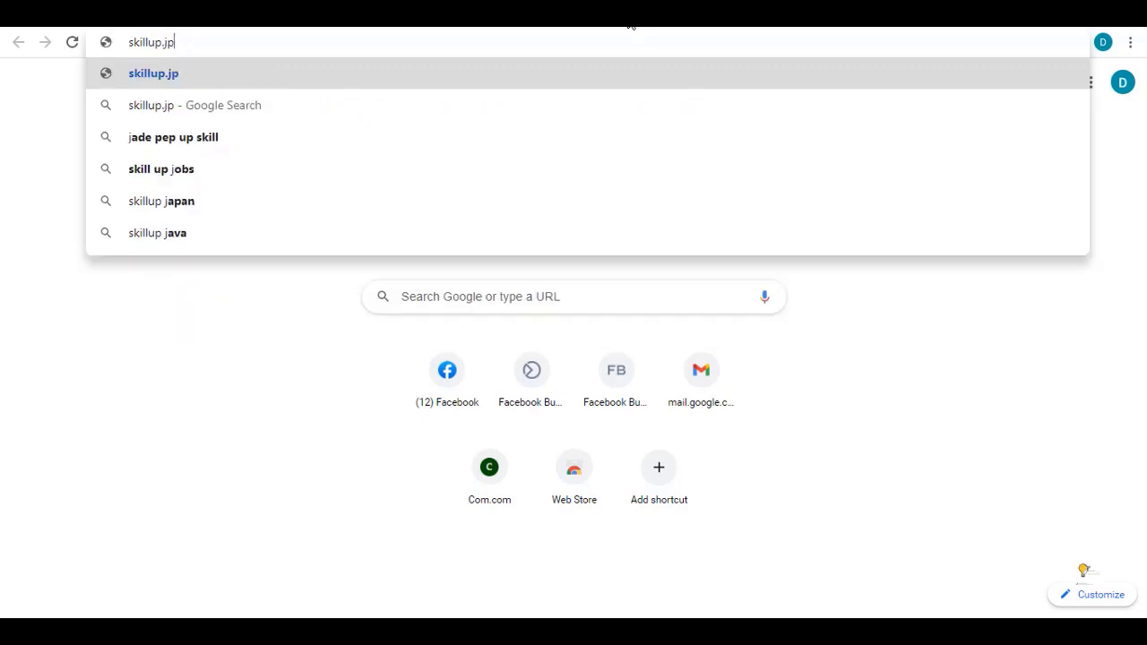
pyautogui.write('inspirat')
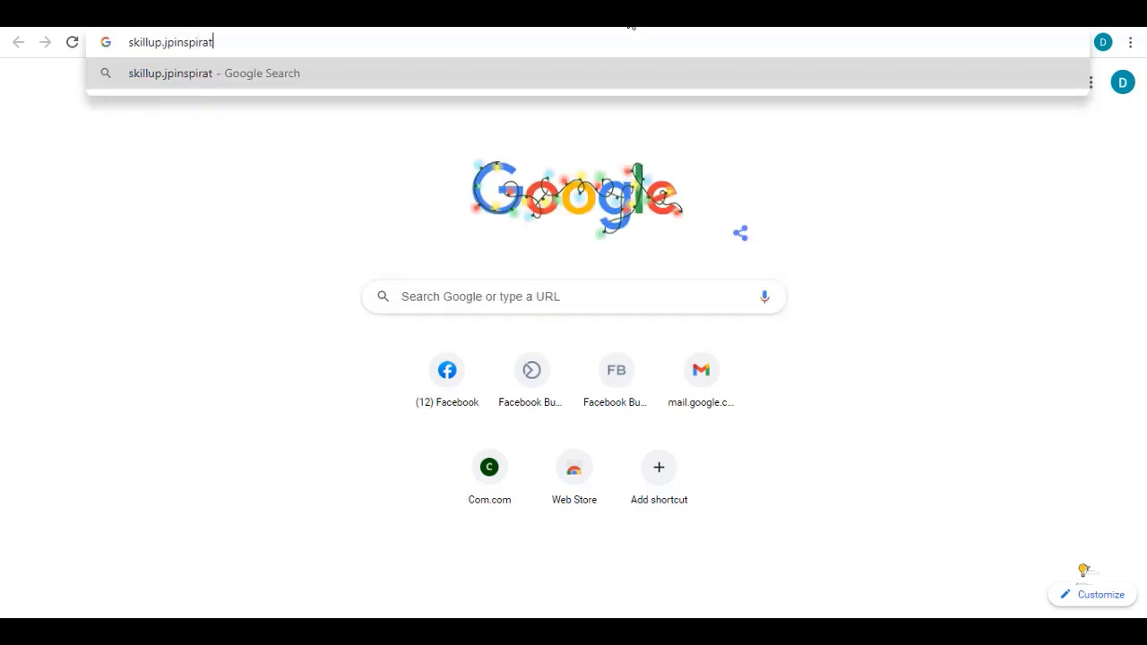
pyautogui.write('ionsdigi')
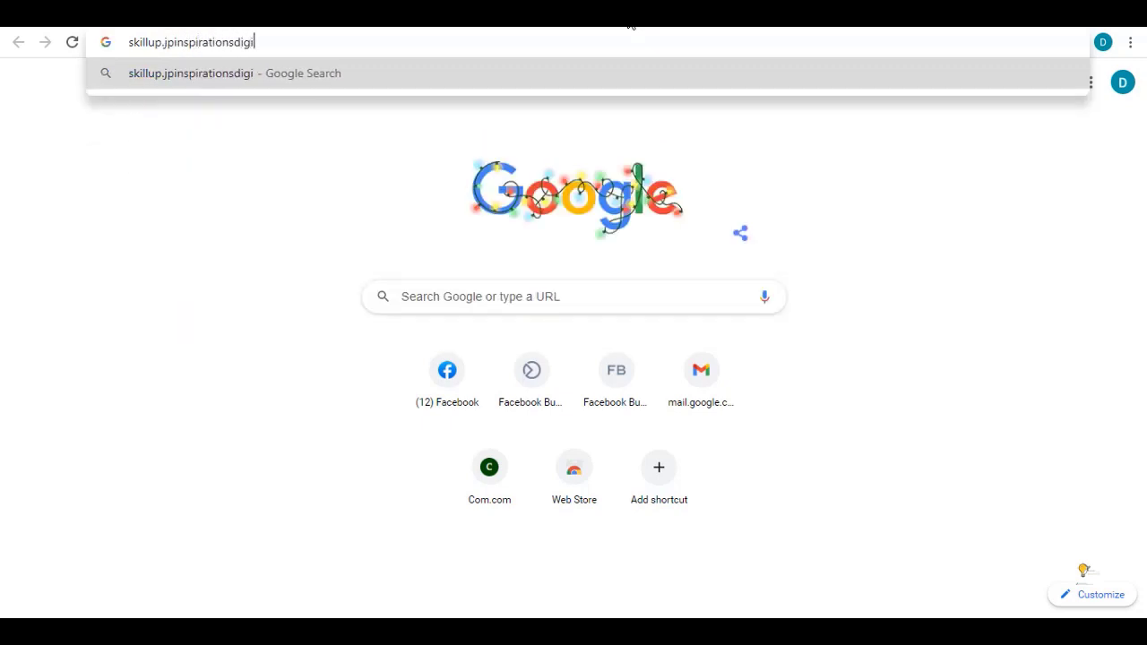
pyautogui.write('tal.com')
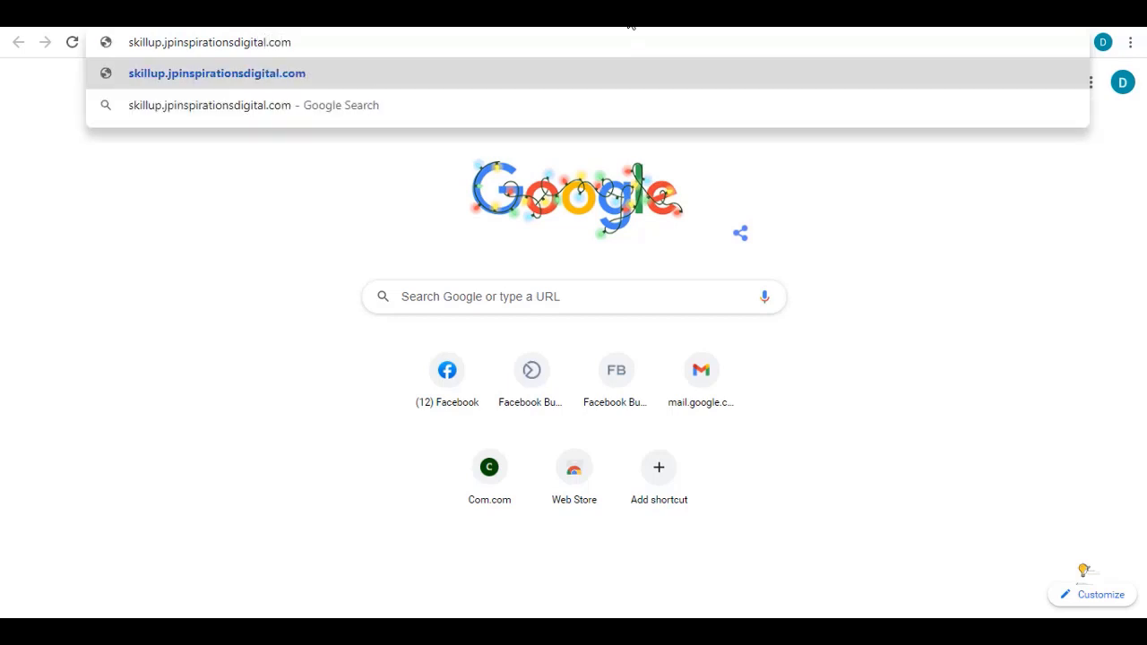
pyautogui.press('Return')
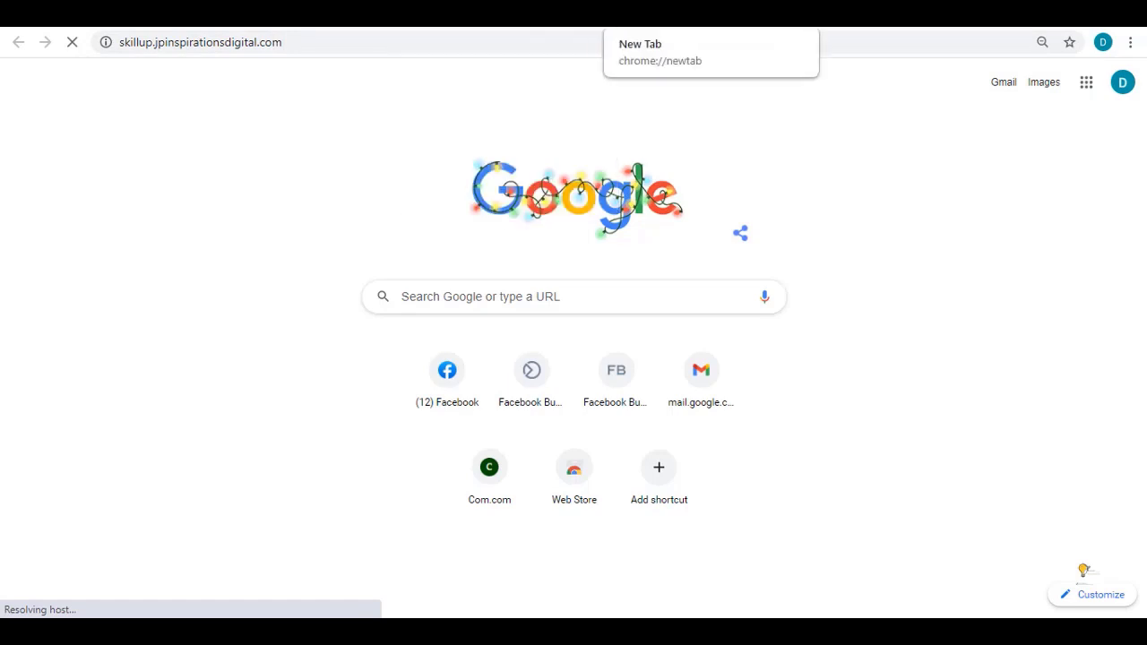
pyautogui.click(501, 27)
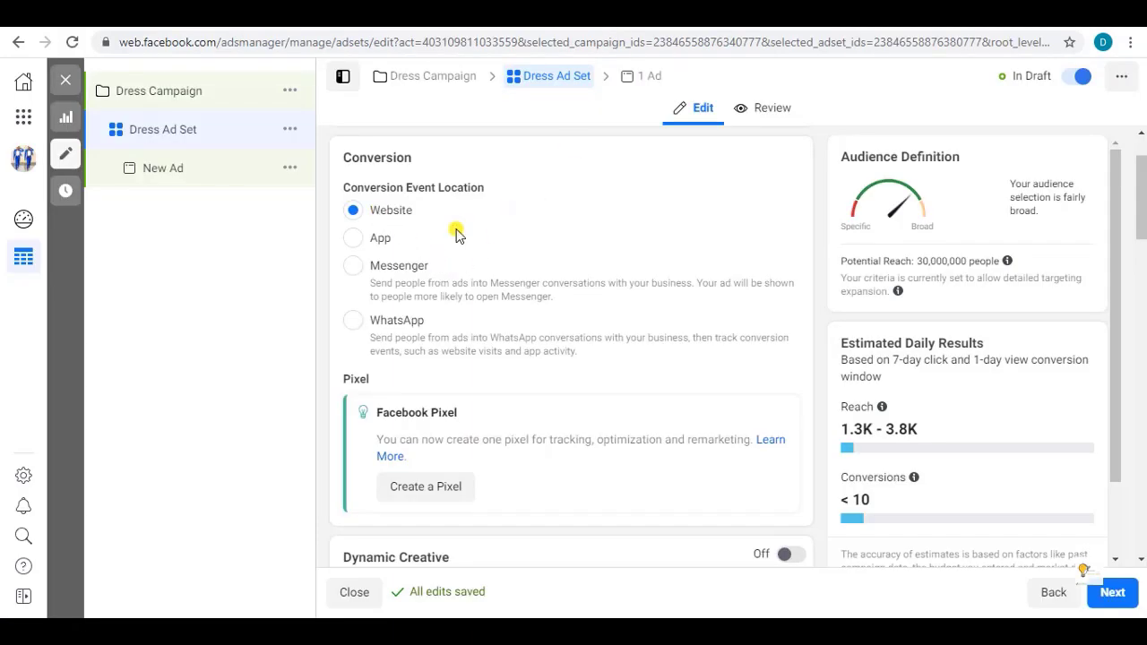
# Step: Examine the ad set's Dynamic Creative, Offer and Budget & Schedule sections
pyautogui.scroll(-1, 457, 231)
pyautogui.scroll(-1, 457, 231)
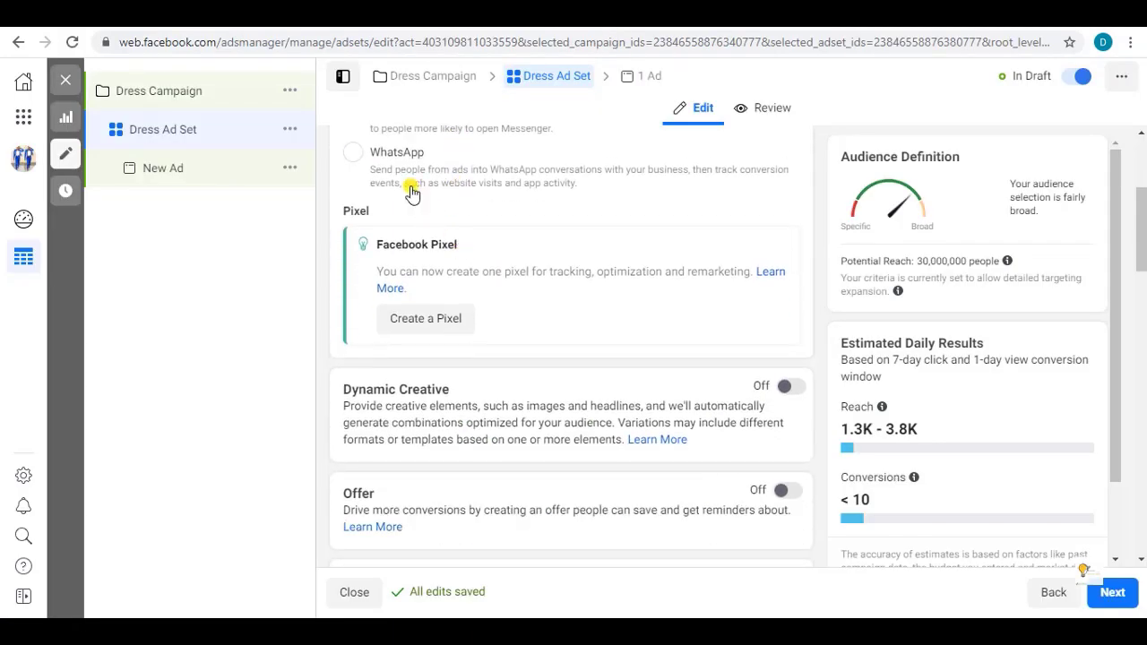
pyautogui.scroll(-1, 413, 196)
pyautogui.scroll(-1, 413, 196)
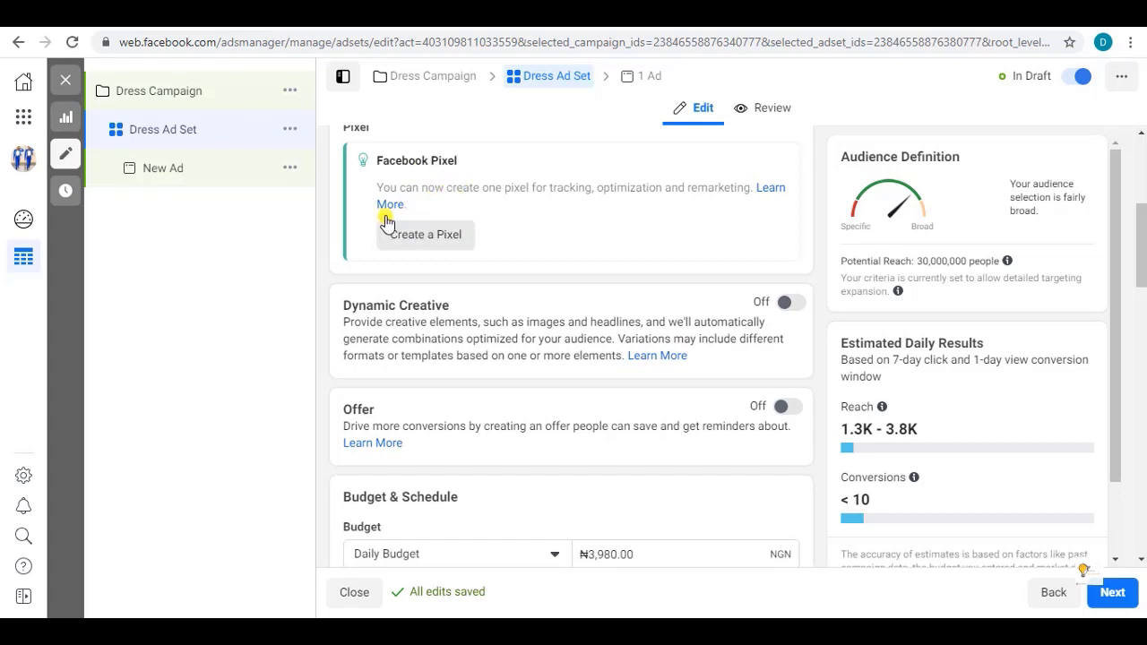
pyautogui.scroll(-1, 476, 205)
pyautogui.scroll(-1, 476, 205)
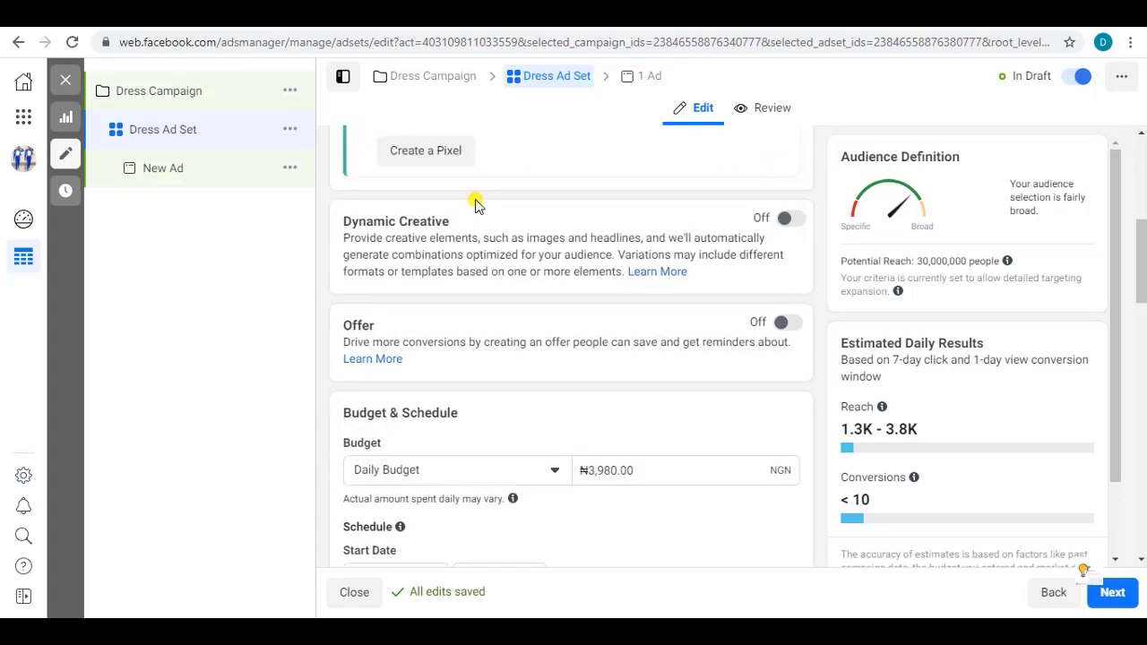
pyautogui.scroll(-1, 476, 206)
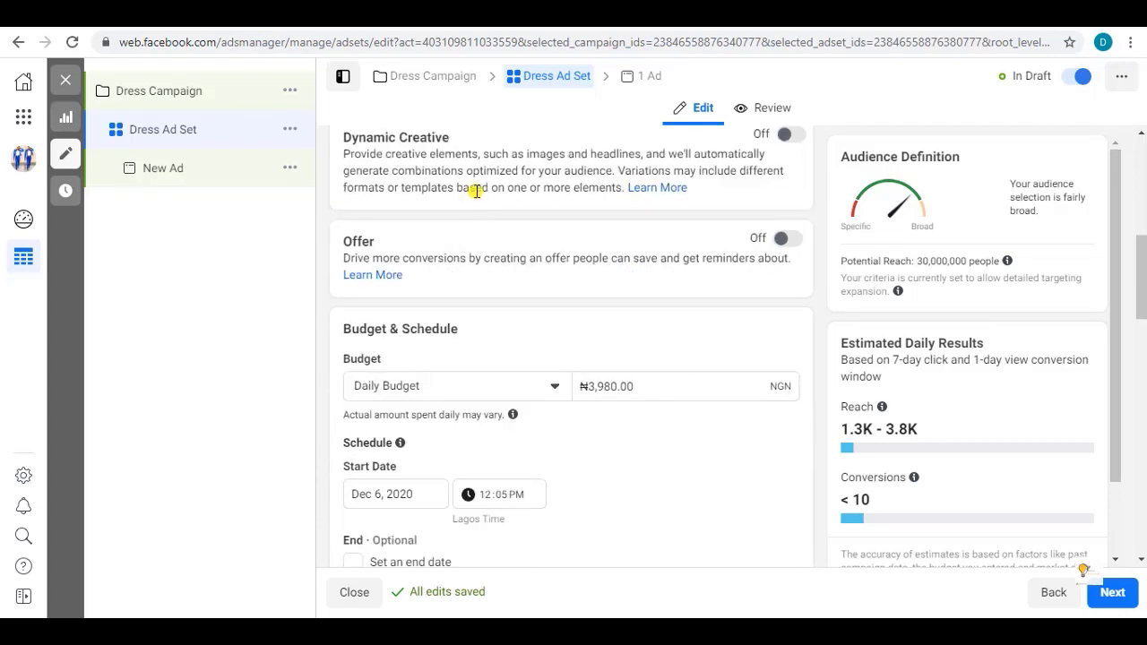
pyautogui.scroll(1, 476, 205)
pyautogui.scroll(-1, 476, 205)
pyautogui.scroll(-2, 529, 215)
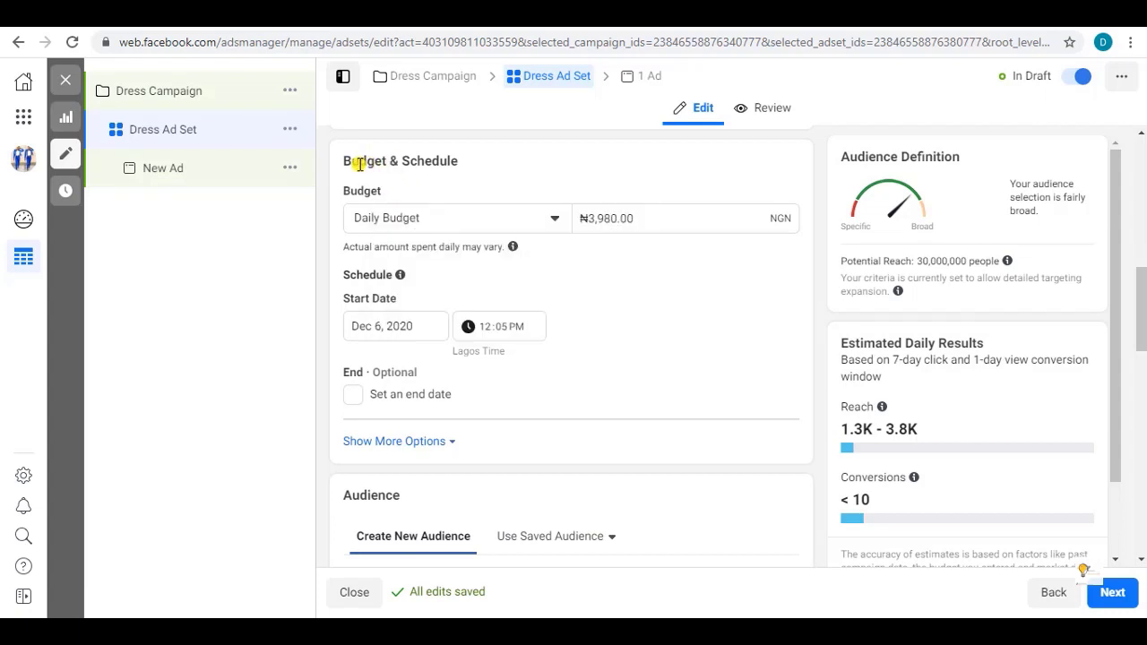
# Step: Check the budget type choices and set the ad set's daily budget to ₦5,000
pyautogui.click(553, 220)
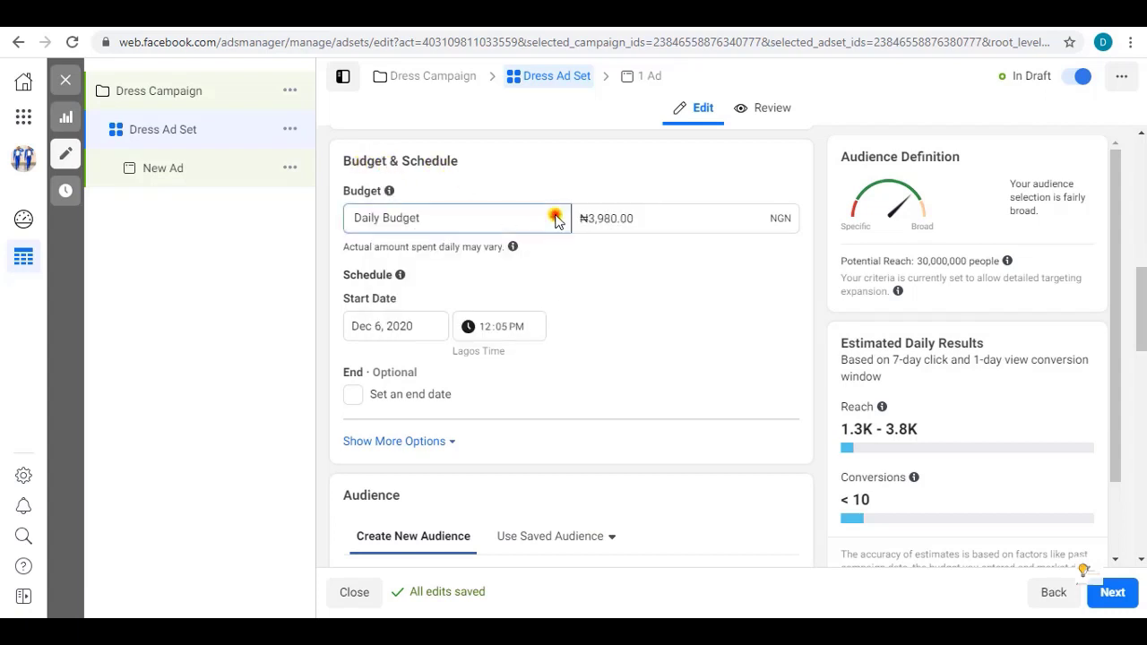
pyautogui.click(556, 219)
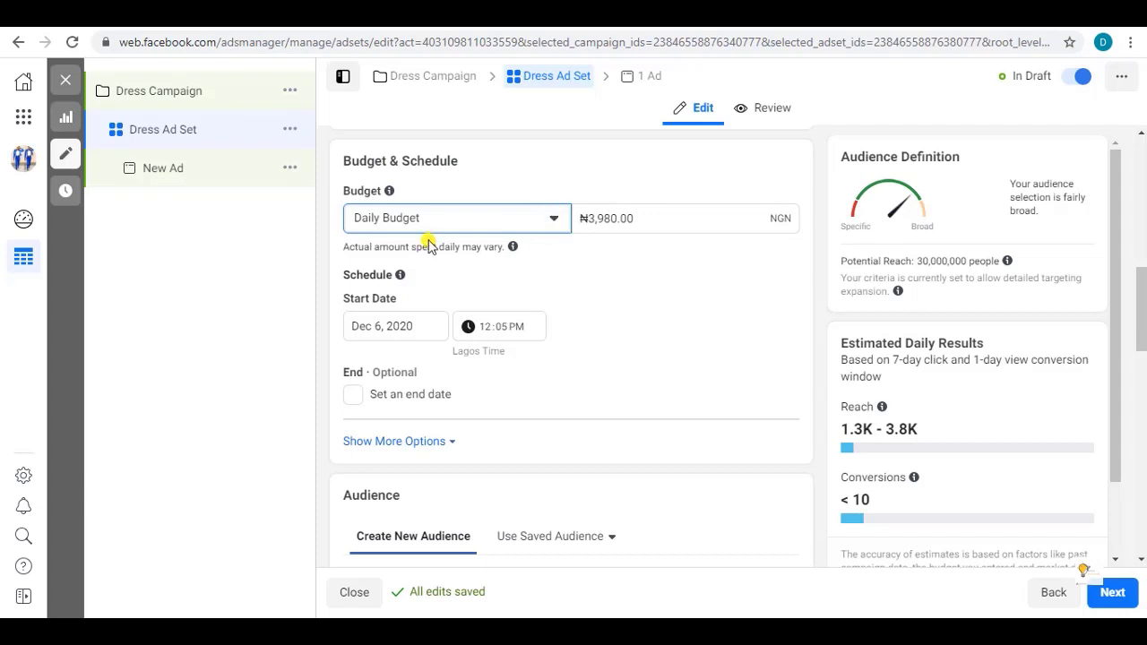
pyautogui.moveTo(635, 218); pyautogui.dragTo(551, 224)
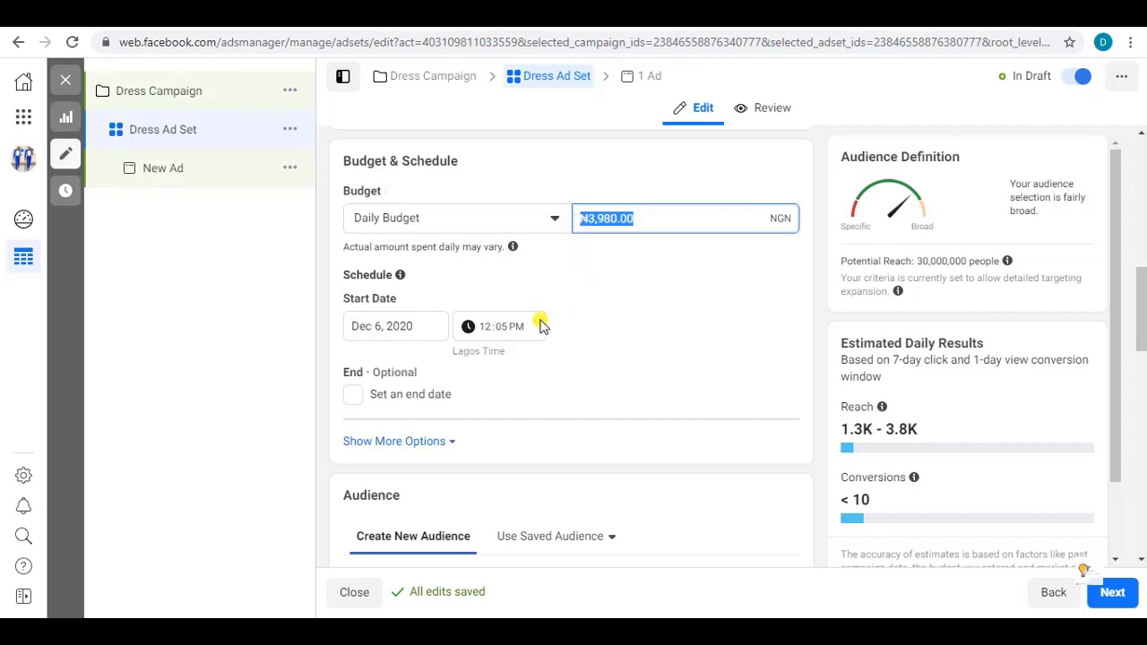
pyautogui.moveTo(513, 246)
pyautogui.click(602, 218)
pyautogui.moveTo(636, 218); pyautogui.dragTo(549, 223)
pyautogui.write('5000')
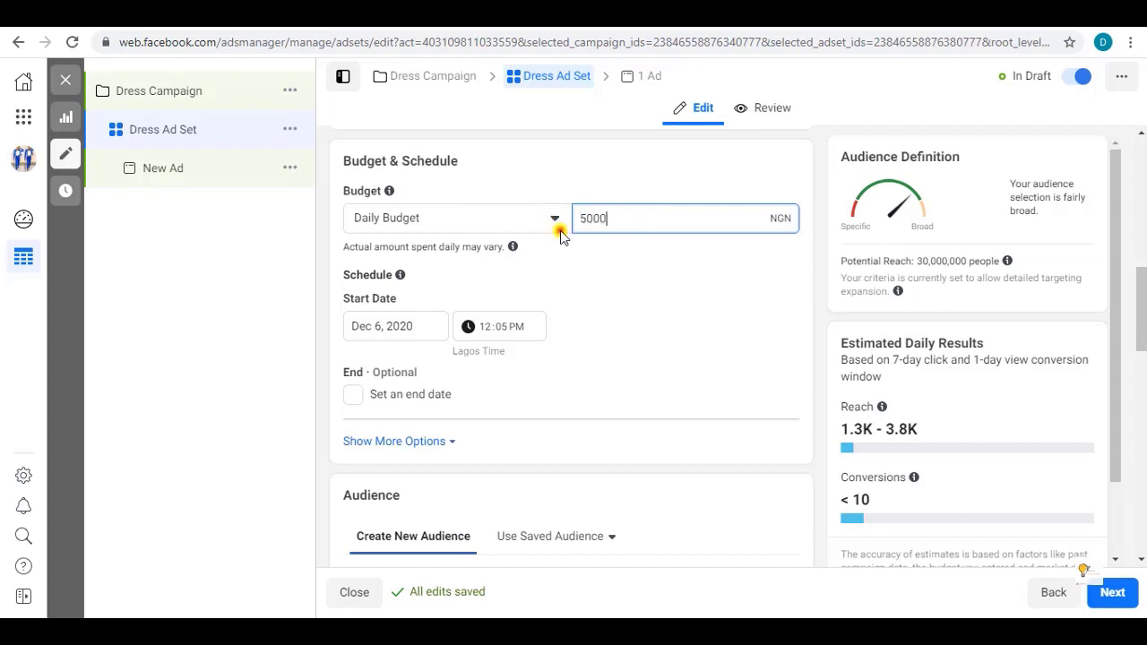
pyautogui.click(555, 223)
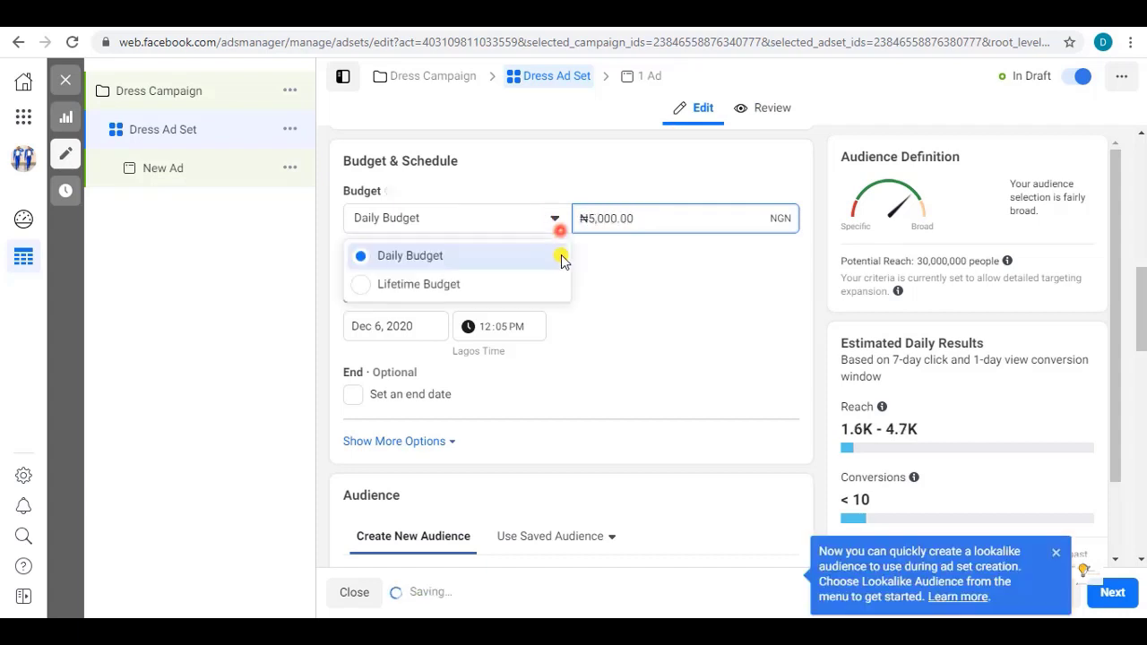
pyautogui.click(642, 283)
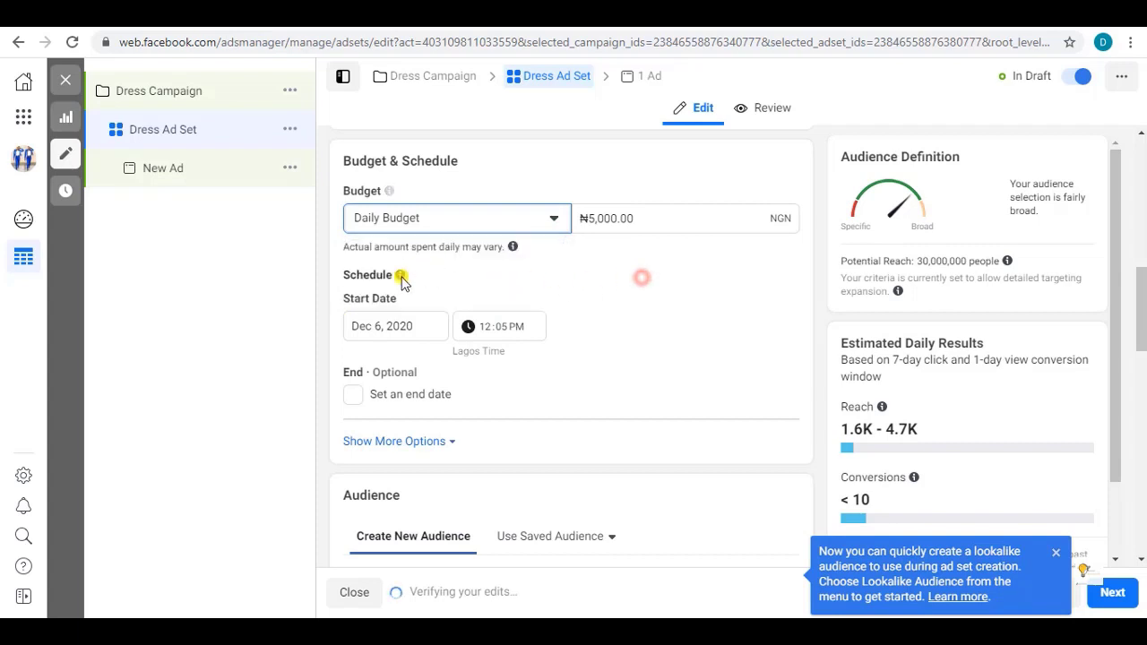
pyautogui.scroll(-1, 625, 289)
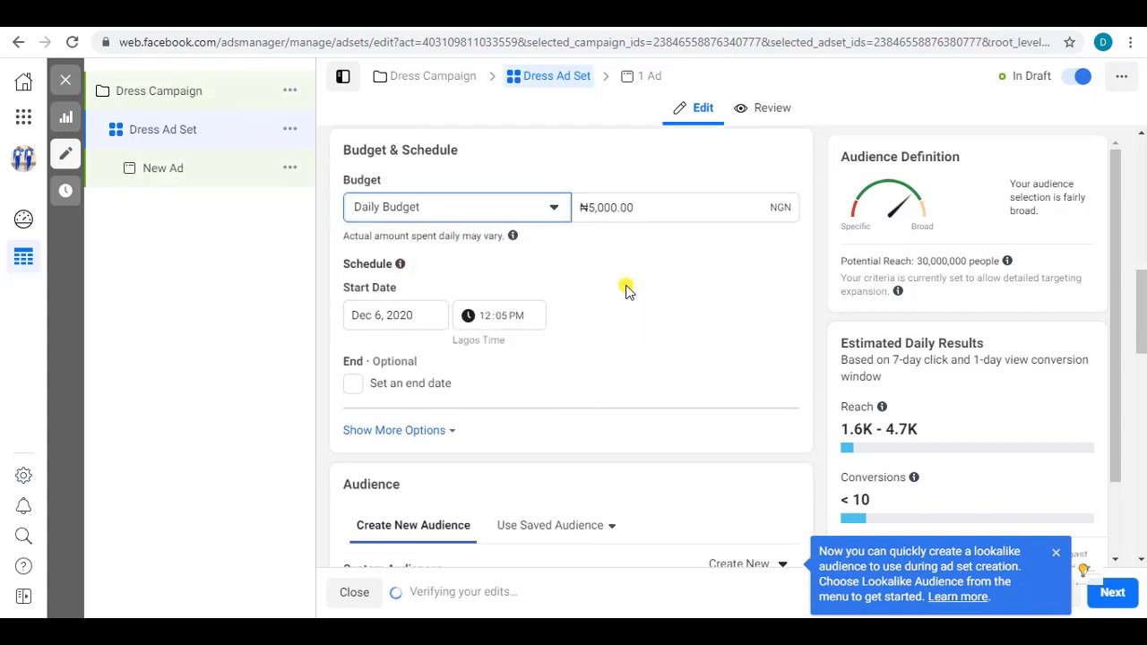
pyautogui.scroll(1, 628, 160)
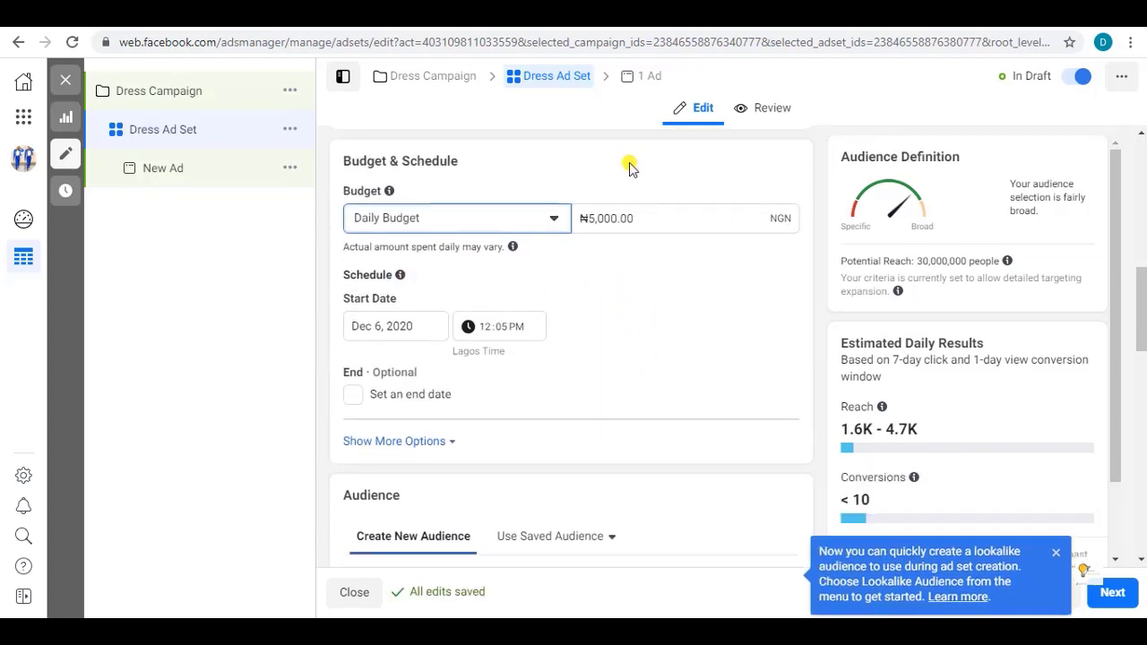
# Step: Try a daily budget of ₦300 for the ad set and restore the amount to ₦5,000
pyautogui.moveTo(634, 219); pyautogui.dragTo(556, 219)
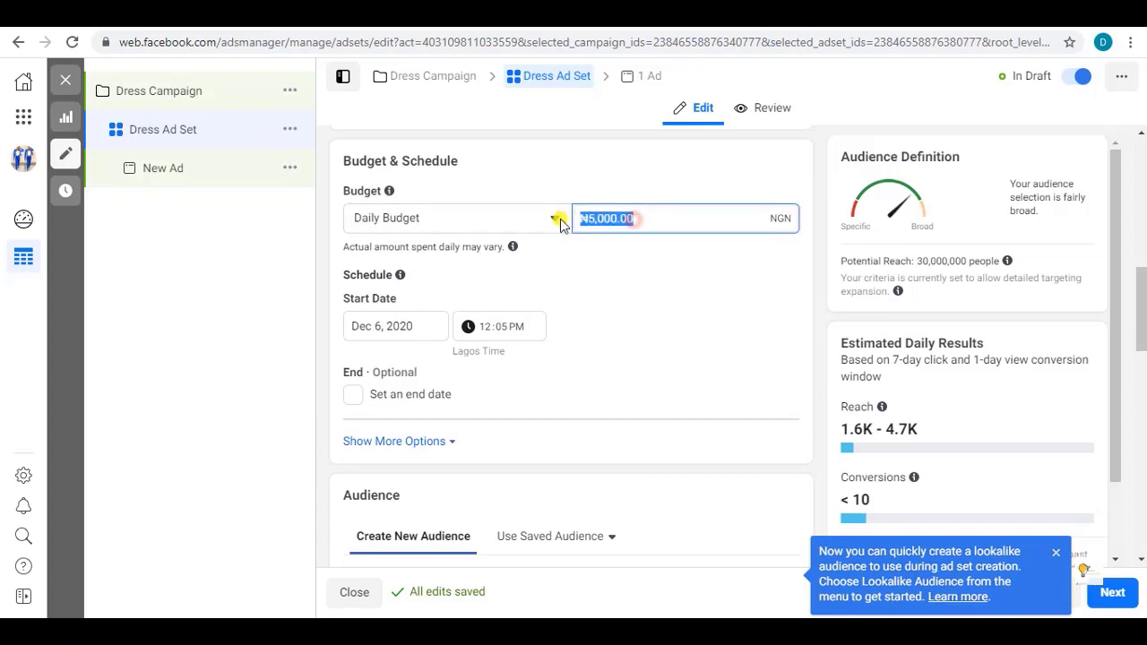
pyautogui.write('300')
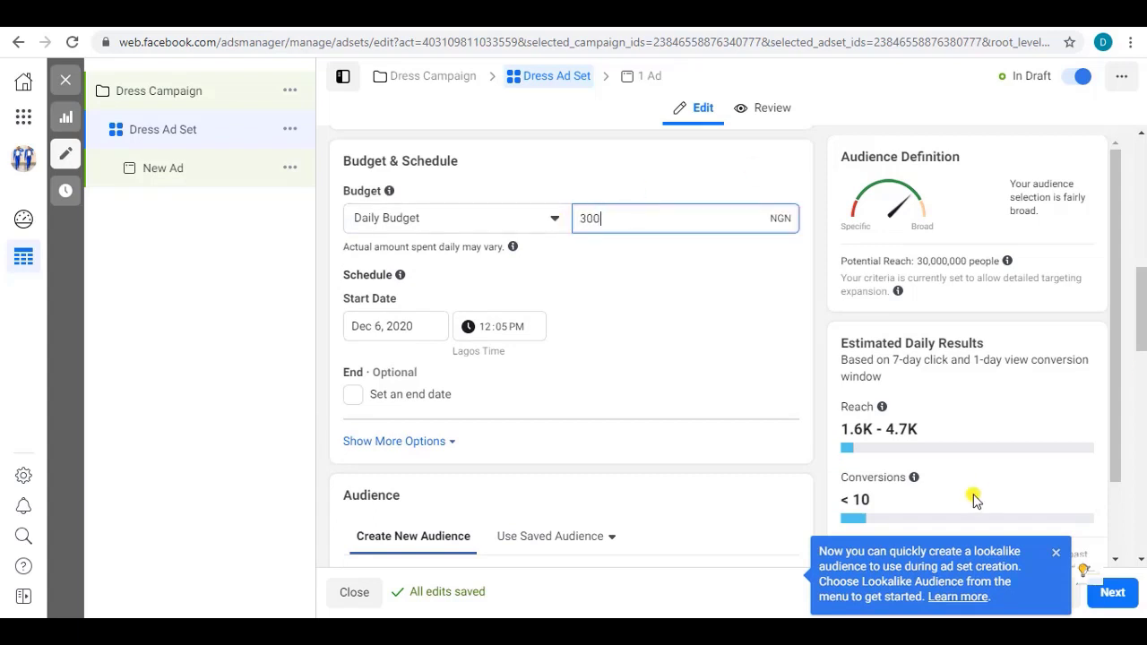
pyautogui.click(725, 303)
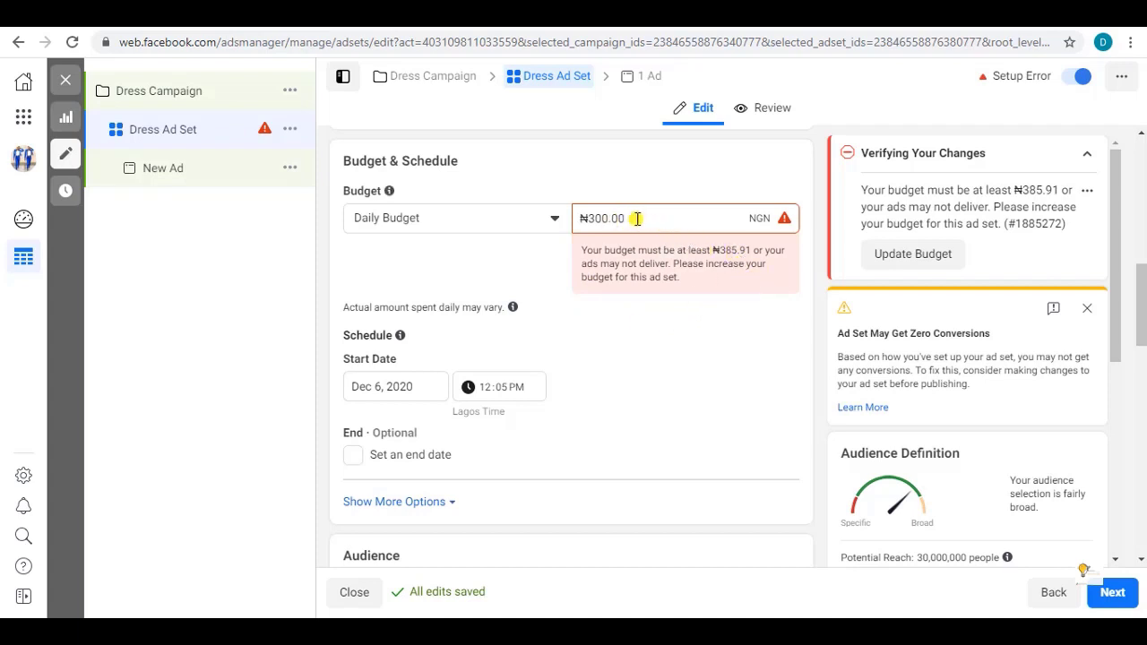
pyautogui.moveTo(637, 218); pyautogui.dragTo(517, 219)
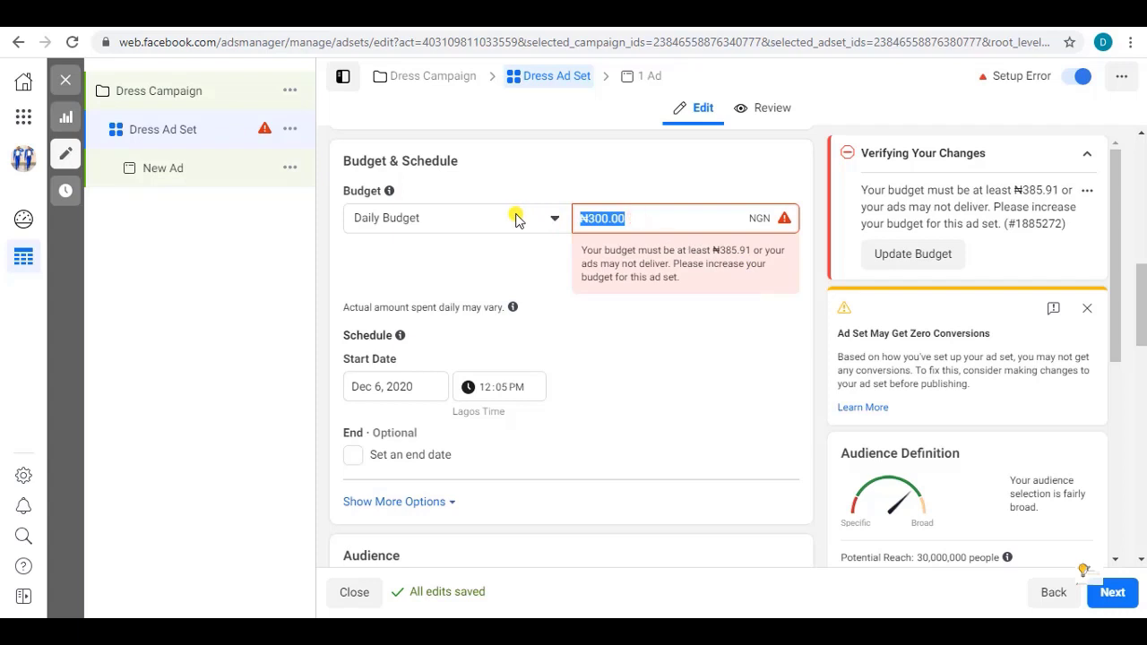
pyautogui.write('5000')
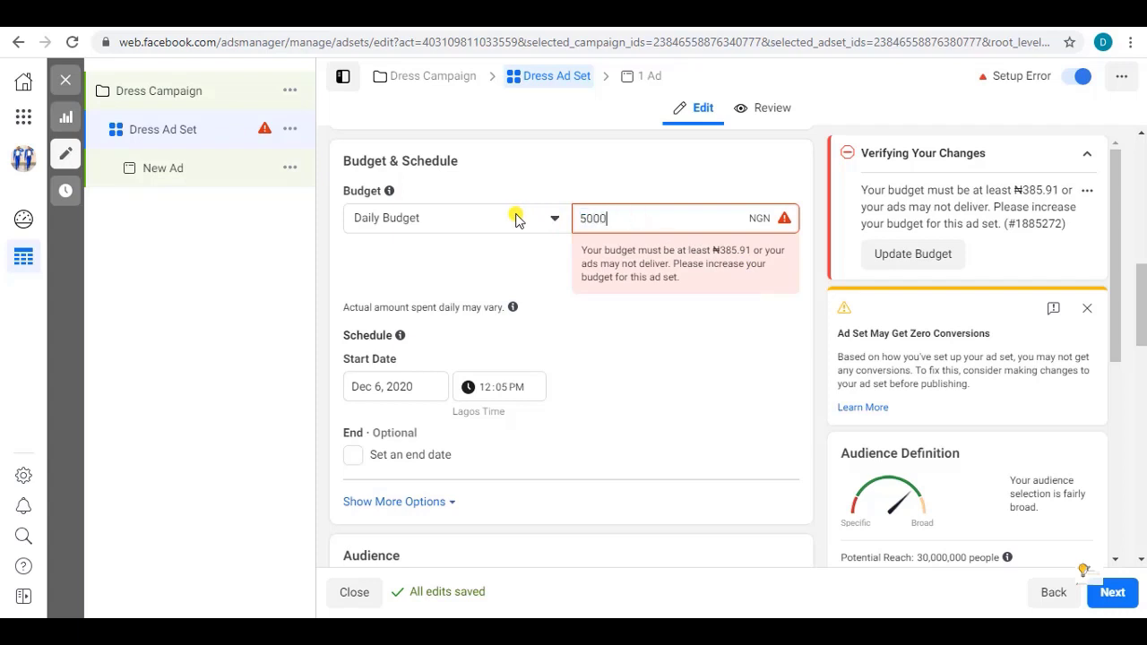
pyautogui.click(713, 352)
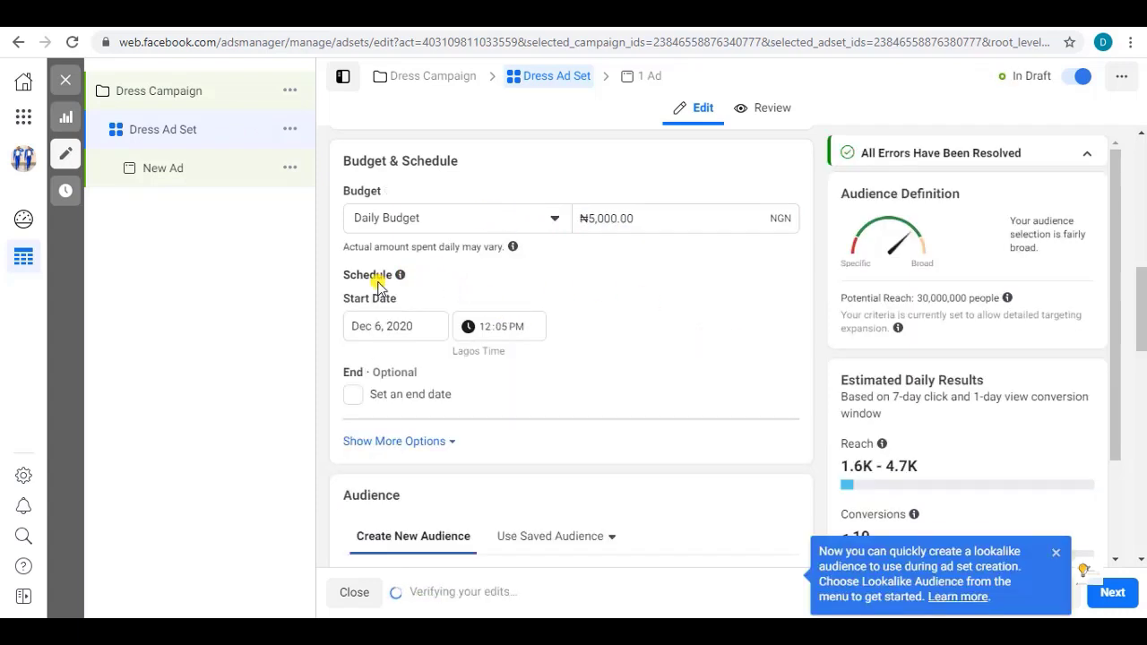
# Step: Set the ad set's start date to Dec 7, 2020
pyautogui.scroll(-1, 445, 285)
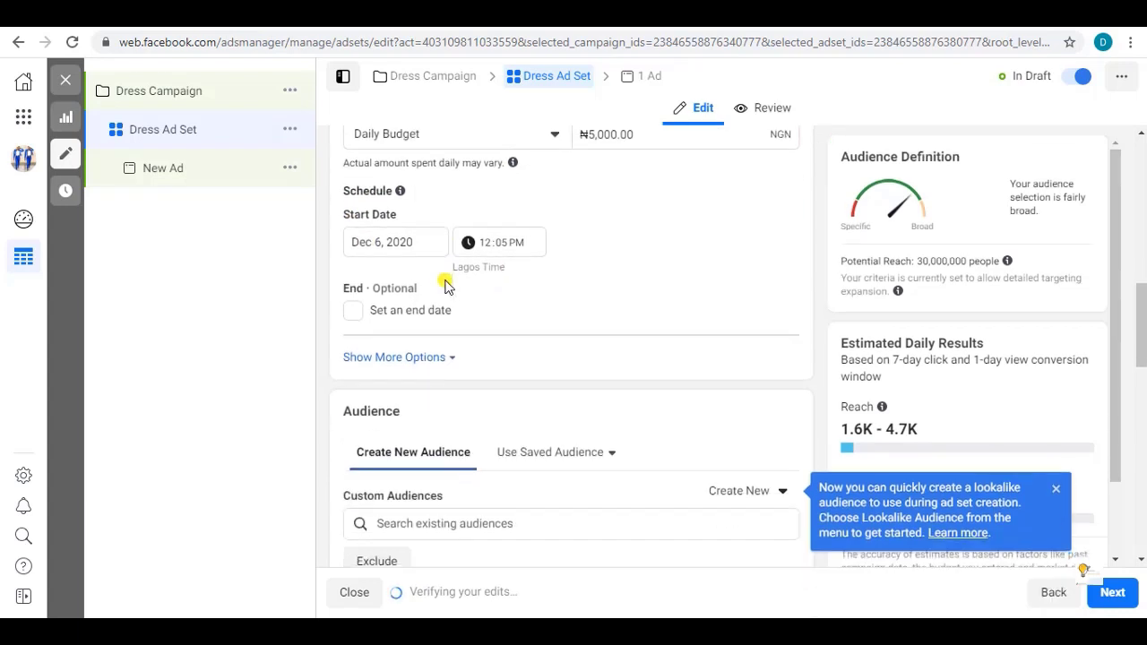
pyautogui.moveTo(400, 190)
pyautogui.click(384, 243)
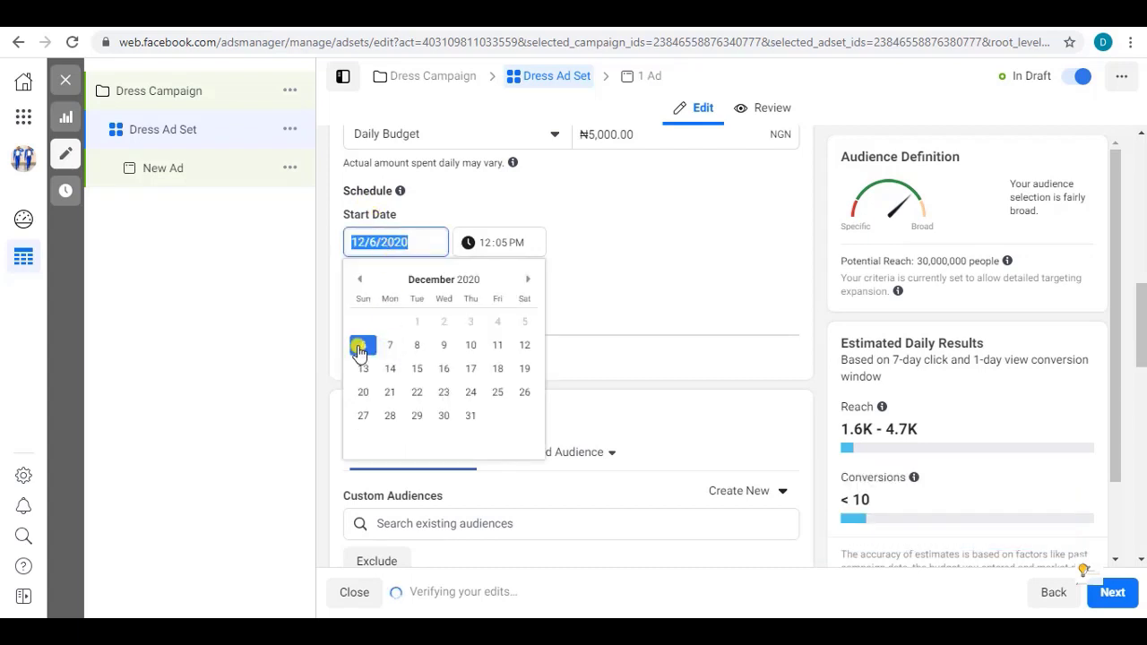
pyautogui.click(374, 242)
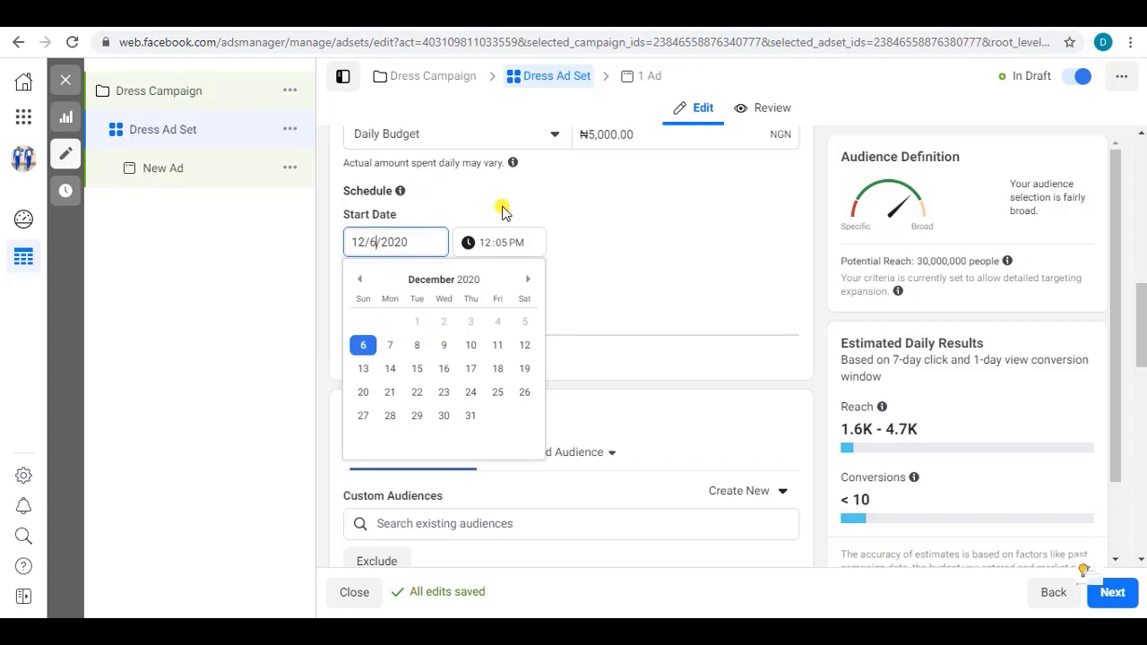
pyautogui.click(391, 346)
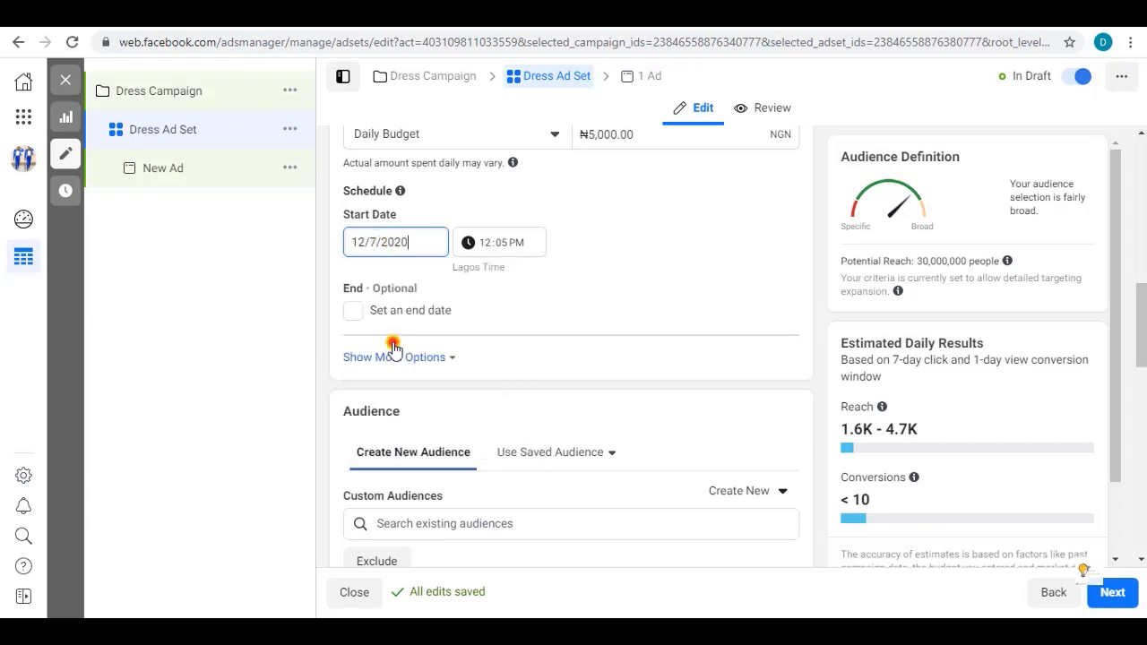
# Step: Set the start time of the ad set's schedule to 6:00 AM
pyautogui.click(507, 244)
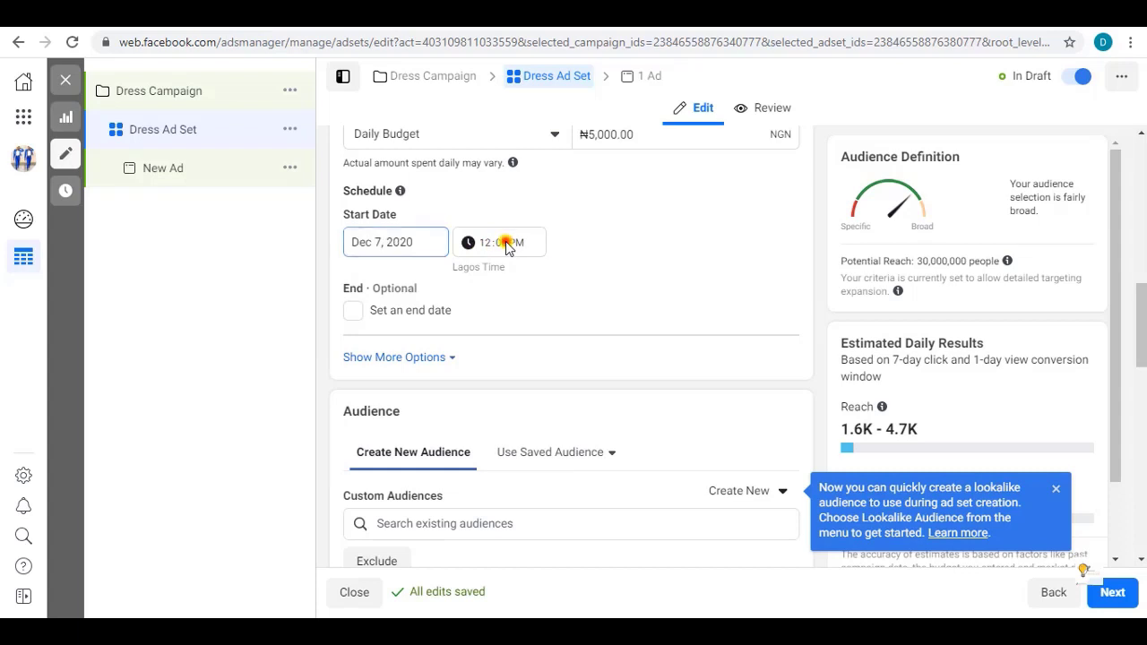
pyautogui.click(527, 249)
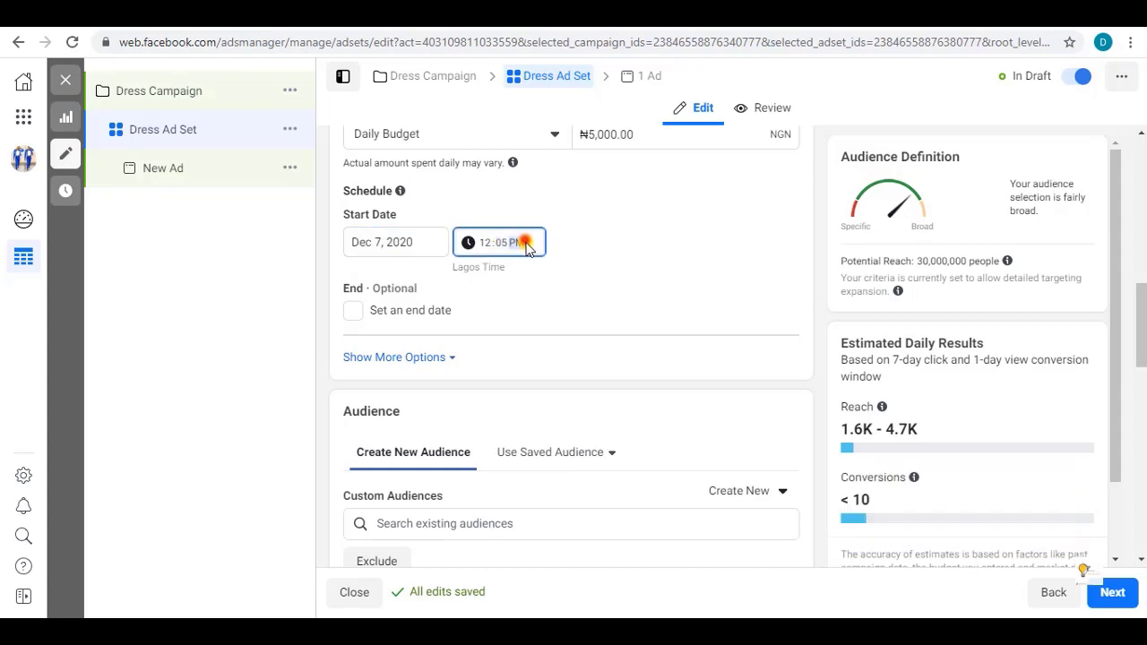
pyautogui.click(490, 245)
pyautogui.click(514, 244)
pyautogui.press('a')
pyautogui.click(503, 246)
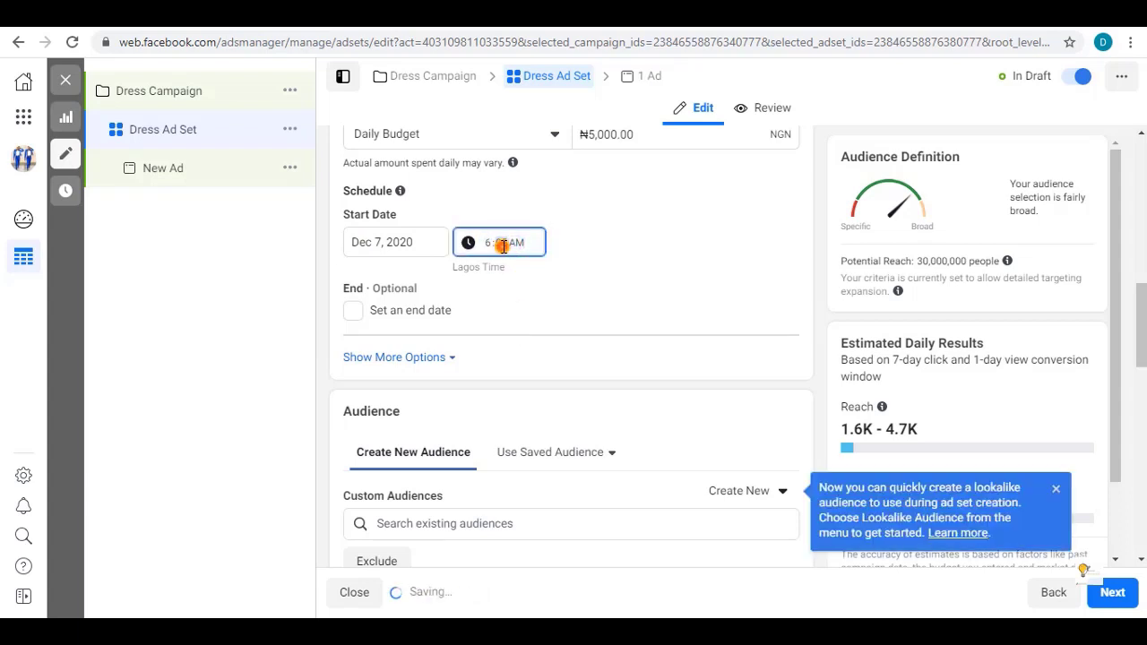
pyautogui.click(576, 247)
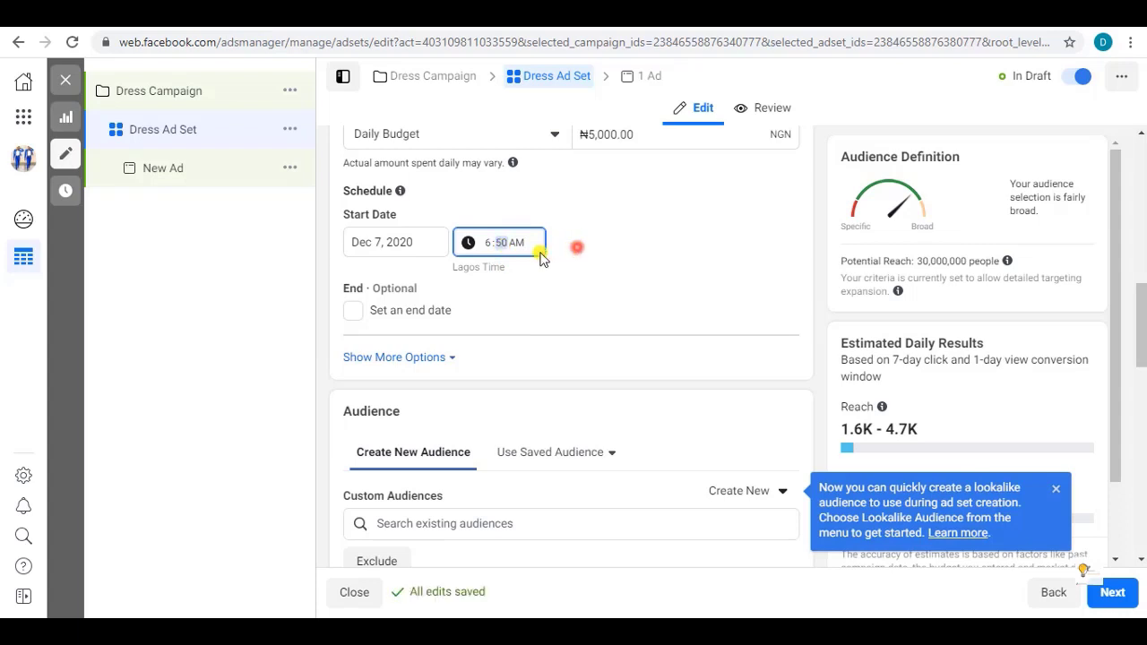
pyautogui.click(504, 245)
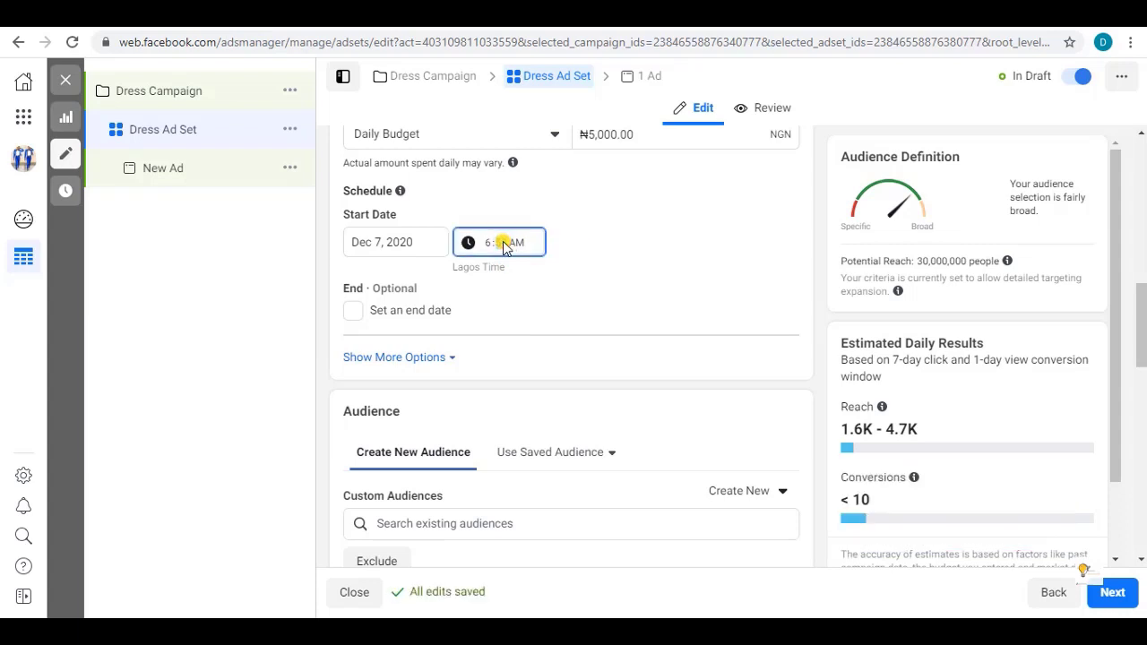
pyautogui.click(589, 259)
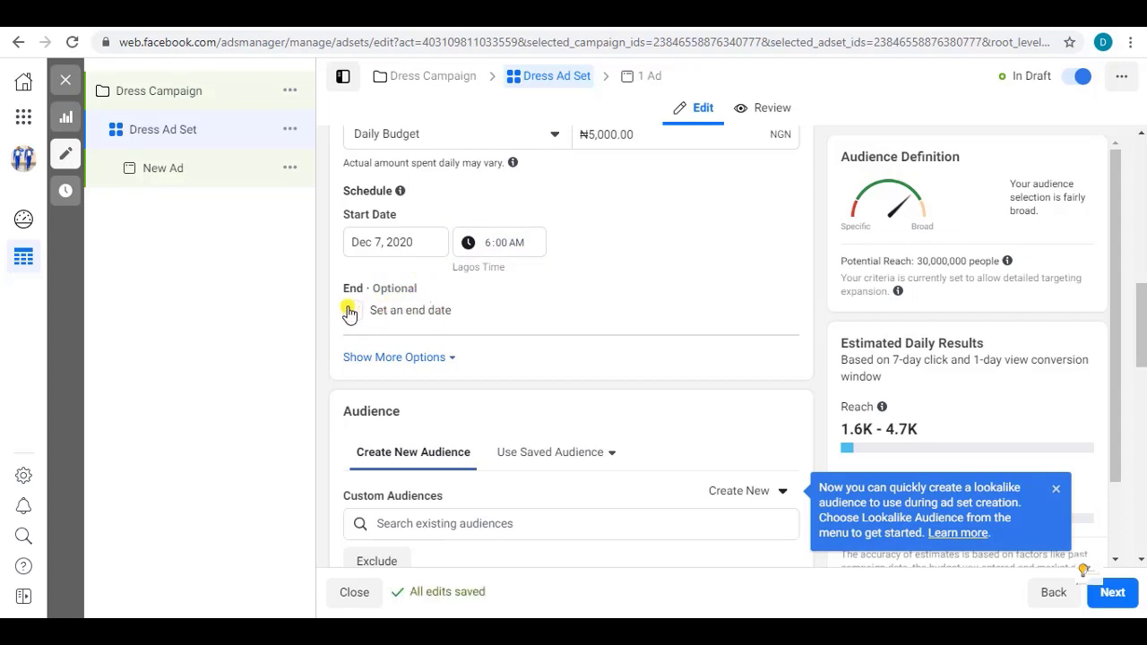
# Step: Enable an end date for the ad set's schedule and set it to Dec 12, 2020
pyautogui.scroll(1, 617, 333)
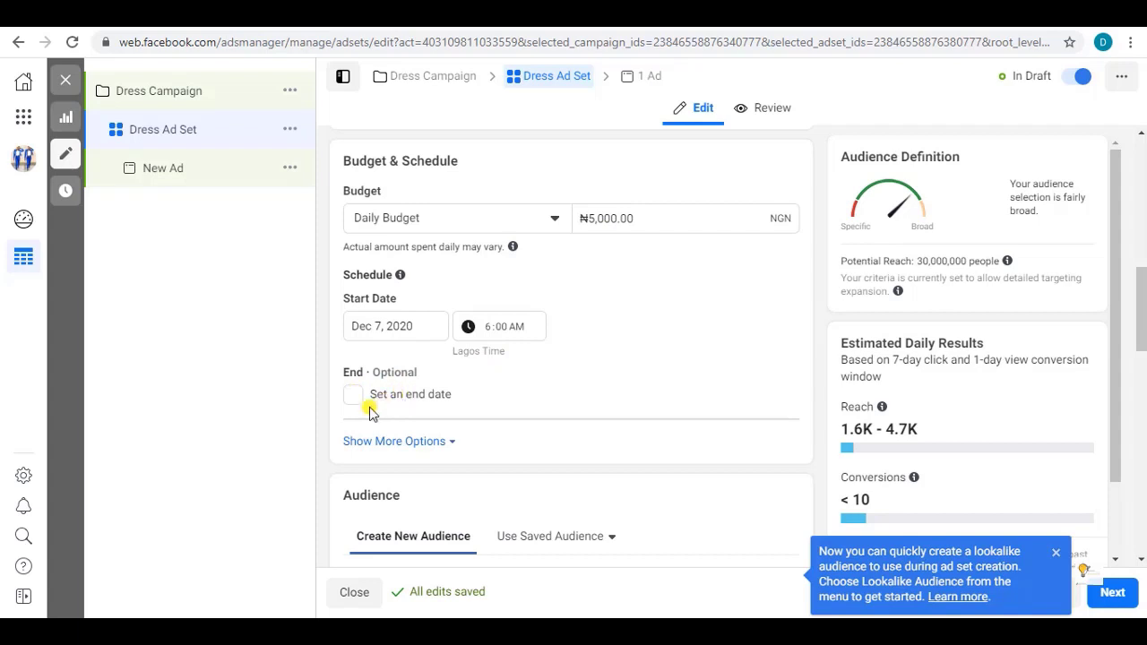
pyautogui.scroll(-1, 431, 364)
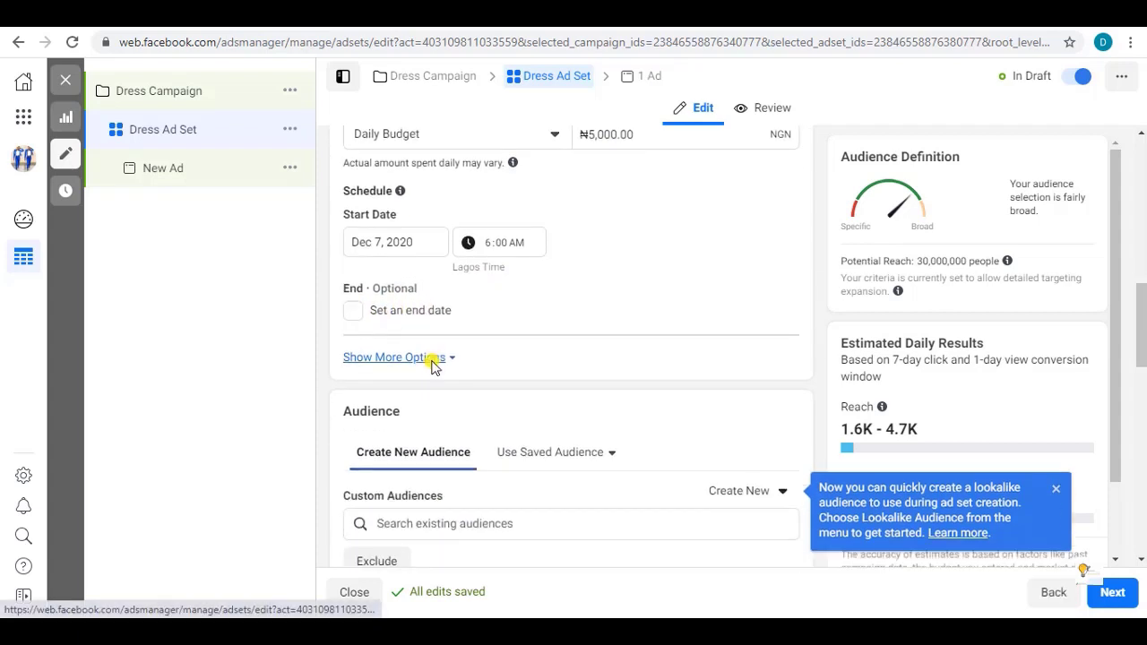
pyautogui.click(355, 312)
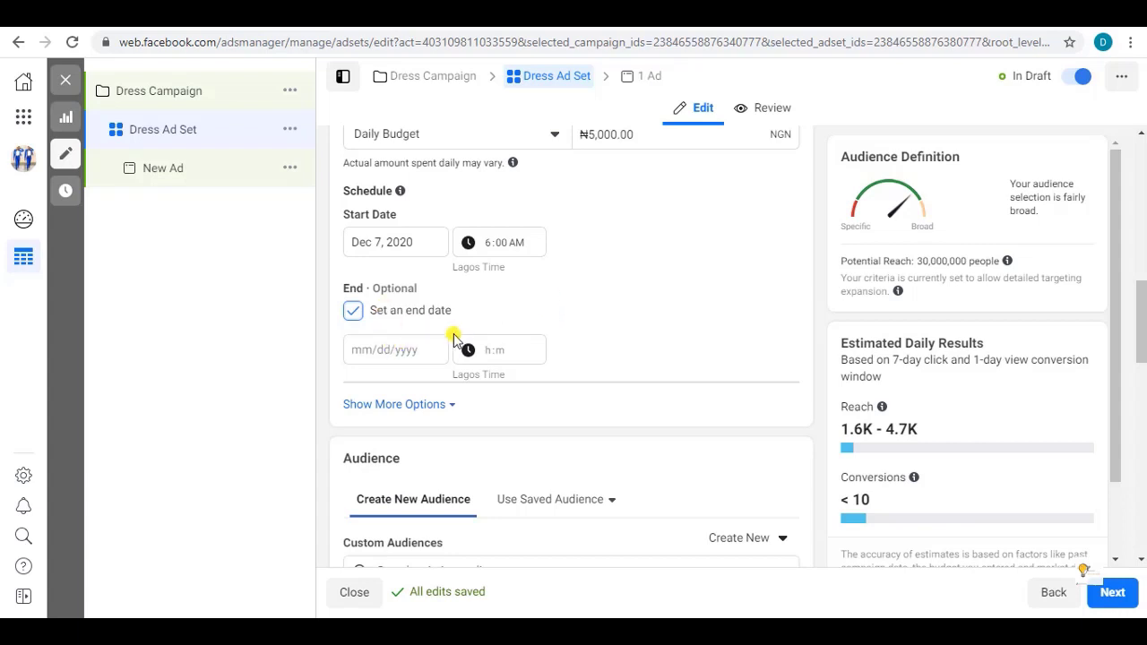
pyautogui.scroll(-1, 453, 336)
pyautogui.click(395, 266)
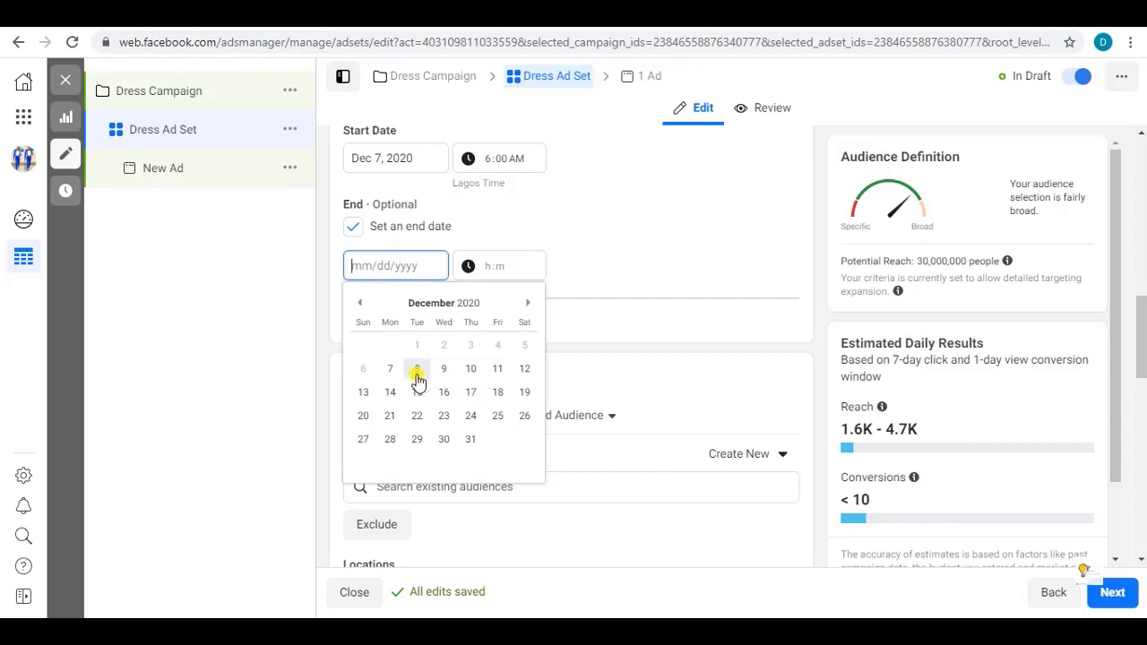
pyautogui.click(524, 369)
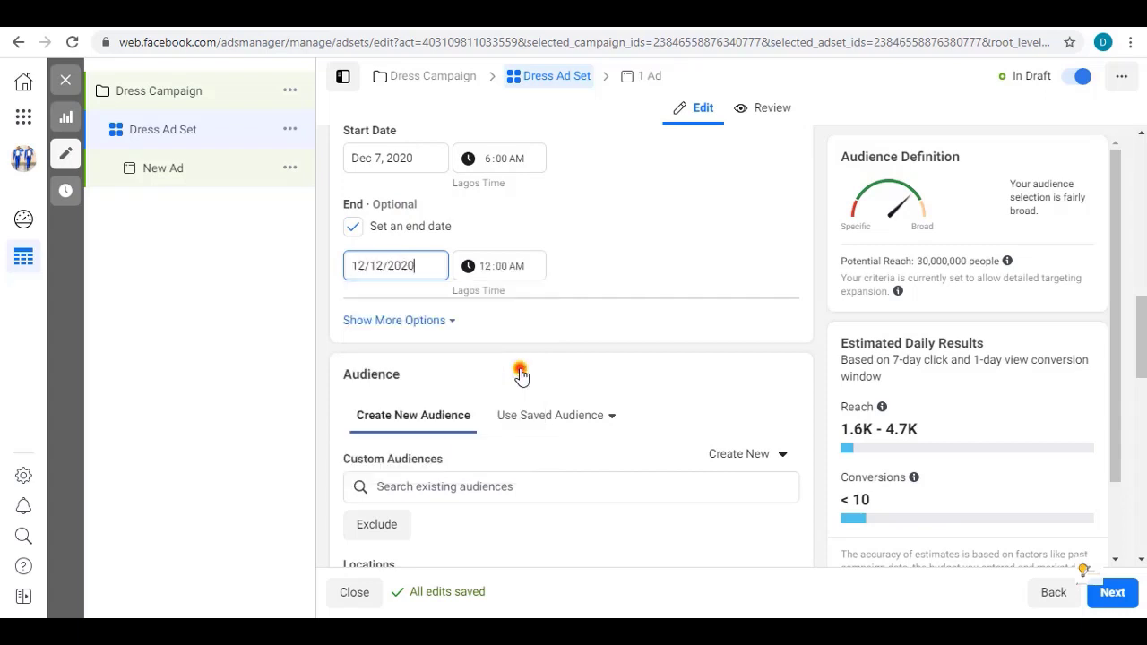
# Step: Set the end time of the ad set's schedule to 6:00 PM
pyautogui.click(490, 268)
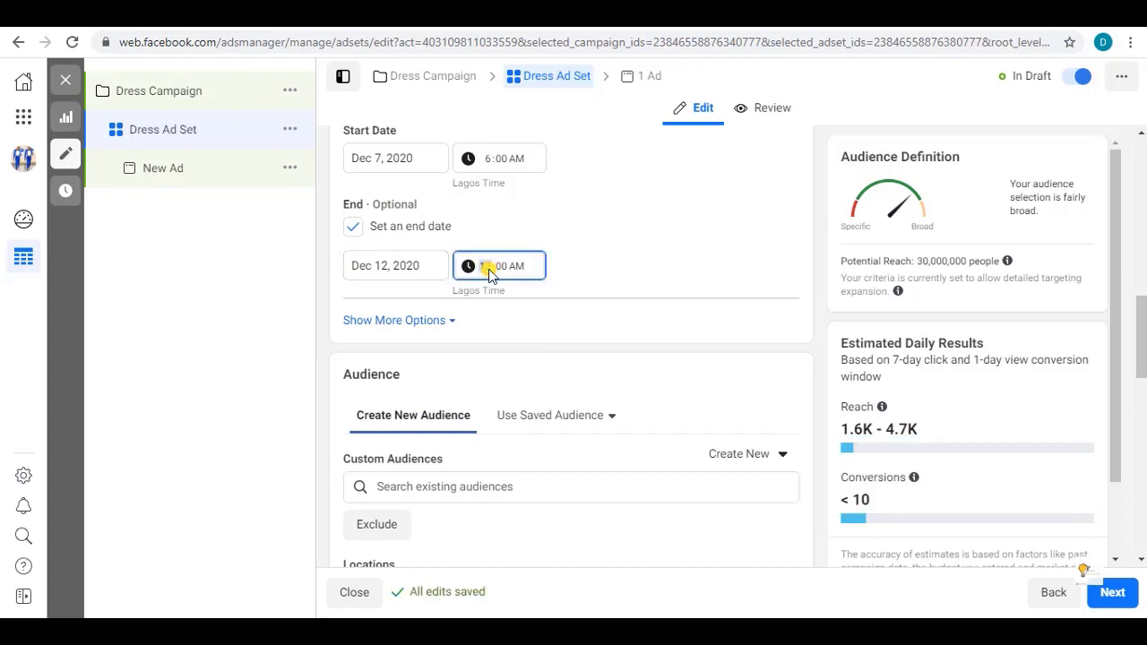
pyautogui.click(518, 269)
pyautogui.press('Up')
pyautogui.click(563, 269)
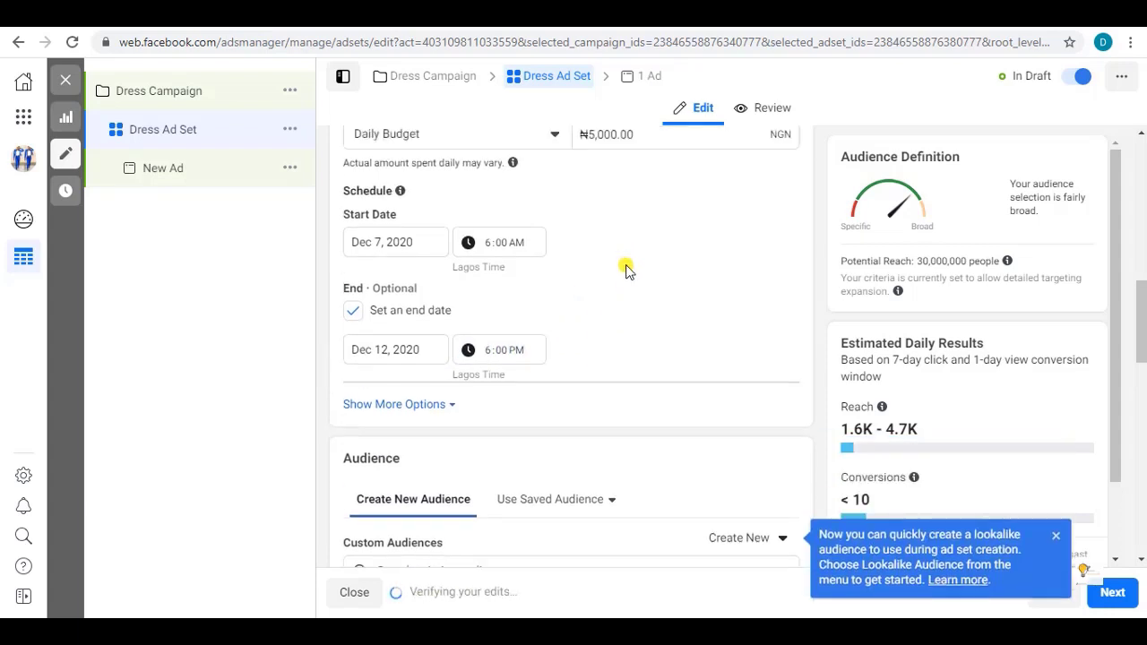
pyautogui.scroll(1, 578, 299)
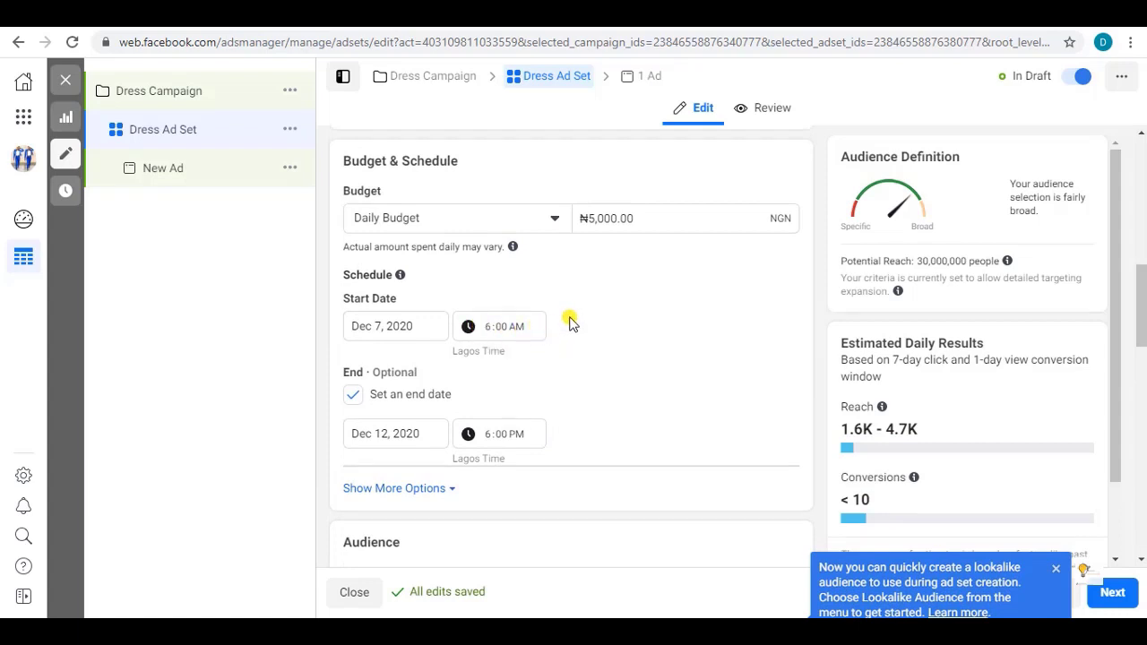
# Step: Examine the ad set's Audience section, including custom audiences, locations, age, gender and detailed targeting
pyautogui.scroll(-3, 608, 305)
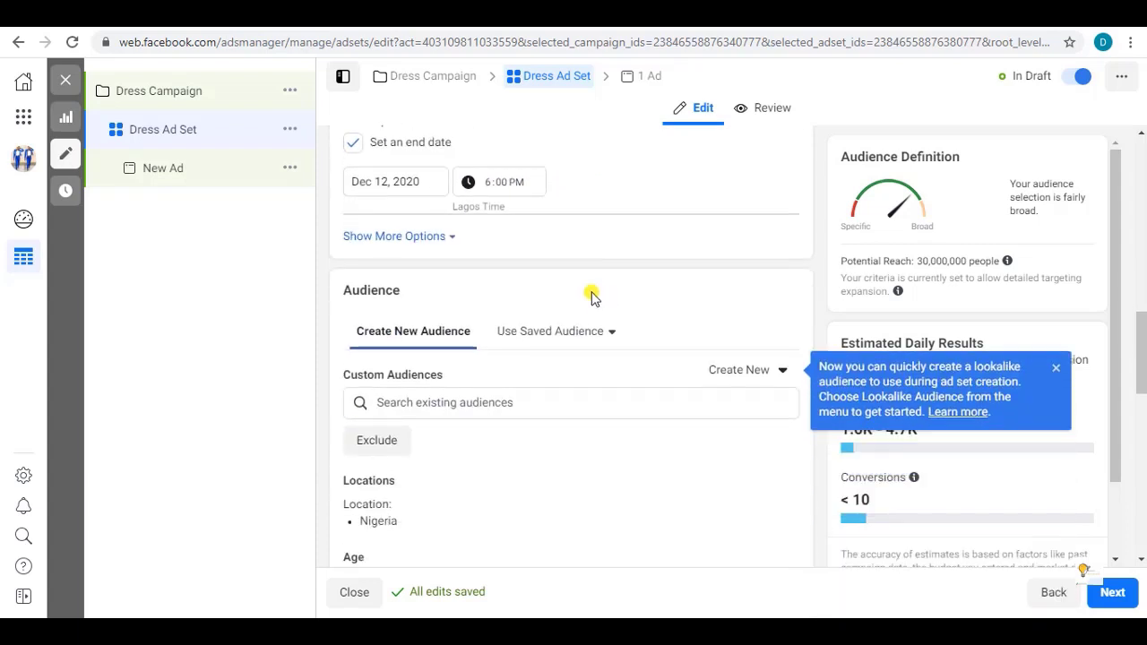
pyautogui.scroll(-1, 597, 226)
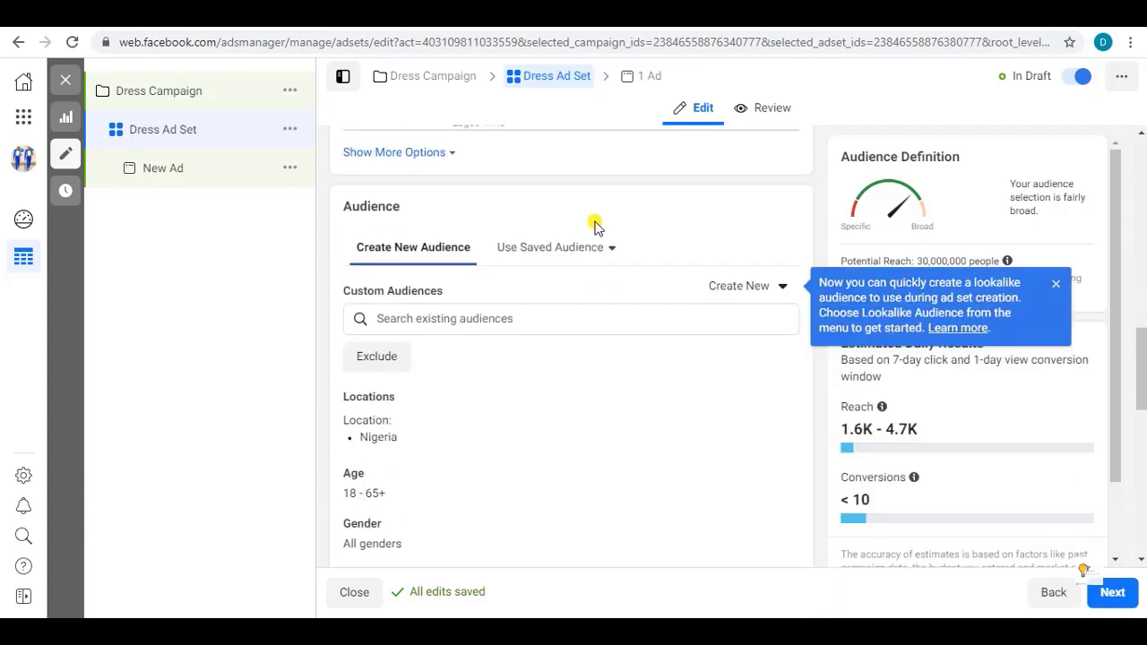
pyautogui.scroll(-1, 596, 226)
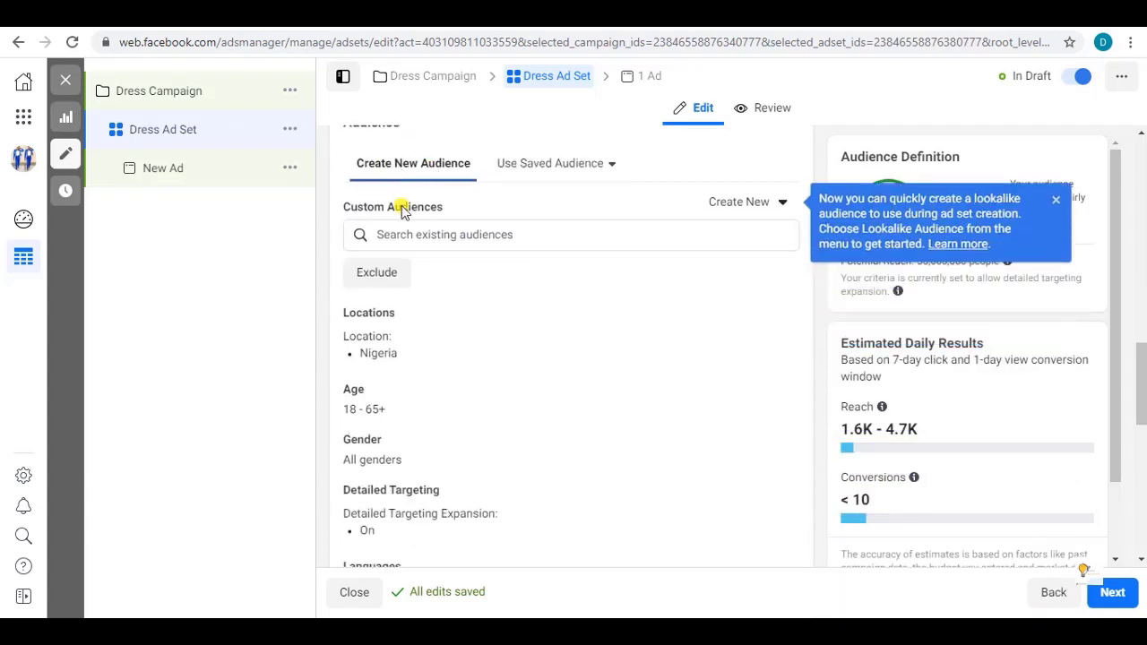
pyautogui.scroll(1, 444, 260)
pyautogui.scroll(-1, 443, 260)
pyautogui.scroll(1, 462, 273)
pyautogui.scroll(-1, 463, 274)
pyautogui.scroll(1, 422, 395)
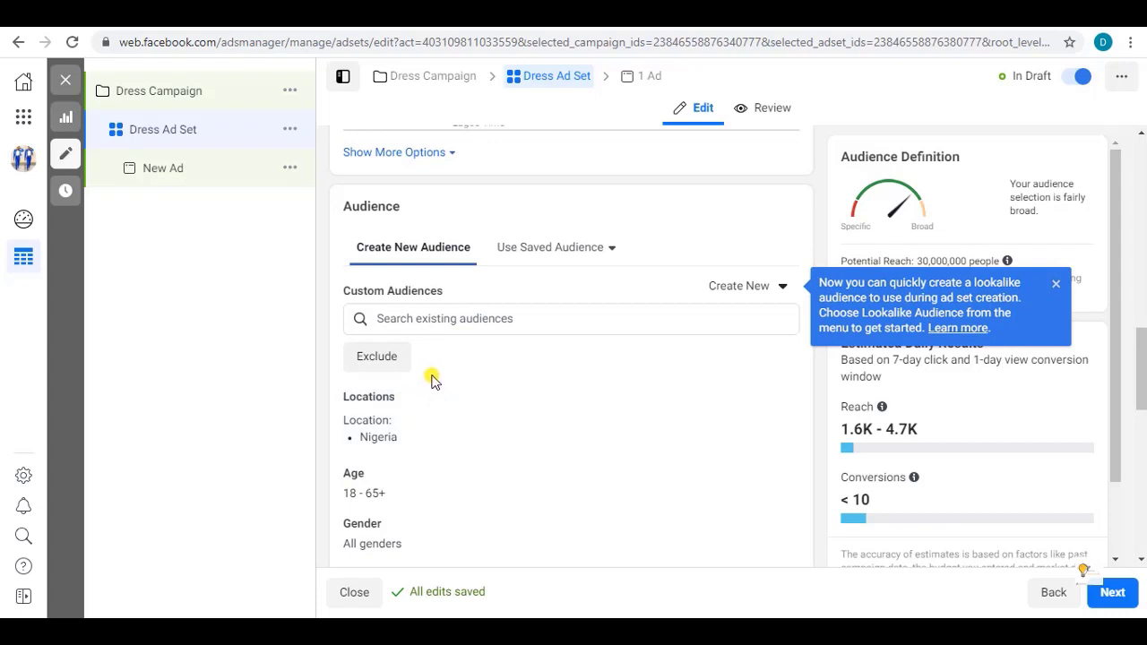
pyautogui.scroll(-1, 431, 381)
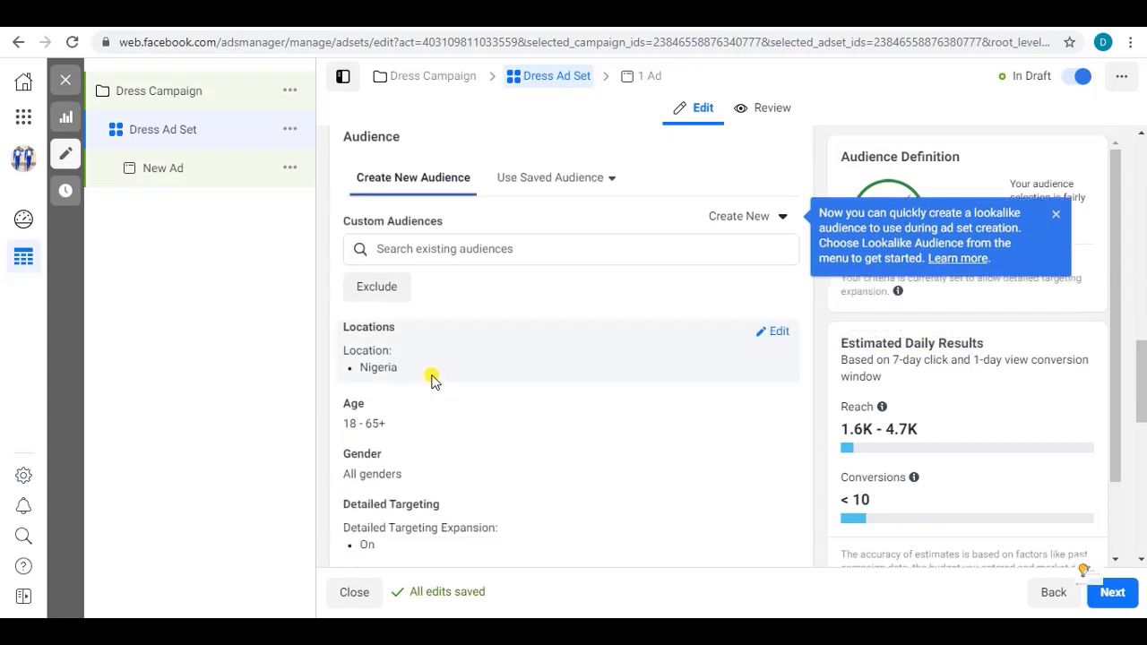
# Step: Check which existing custom and lookalike audiences the ad account offers, and close the list without choosing one
pyautogui.click(419, 236)
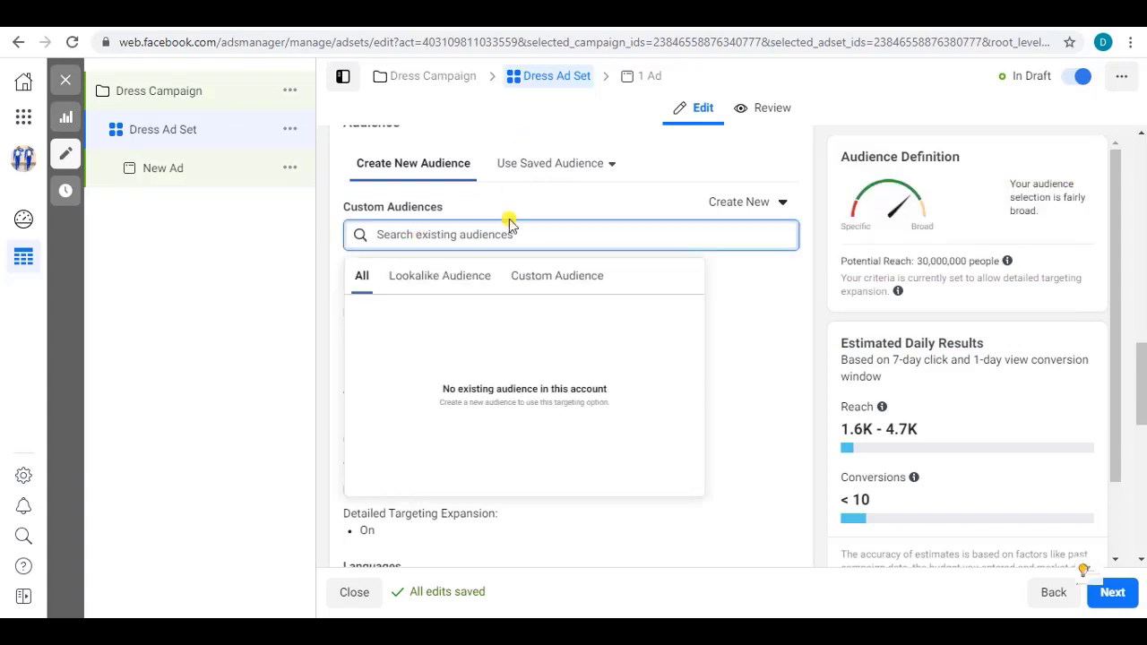
pyautogui.click(624, 199)
pyautogui.scroll(1, 565, 323)
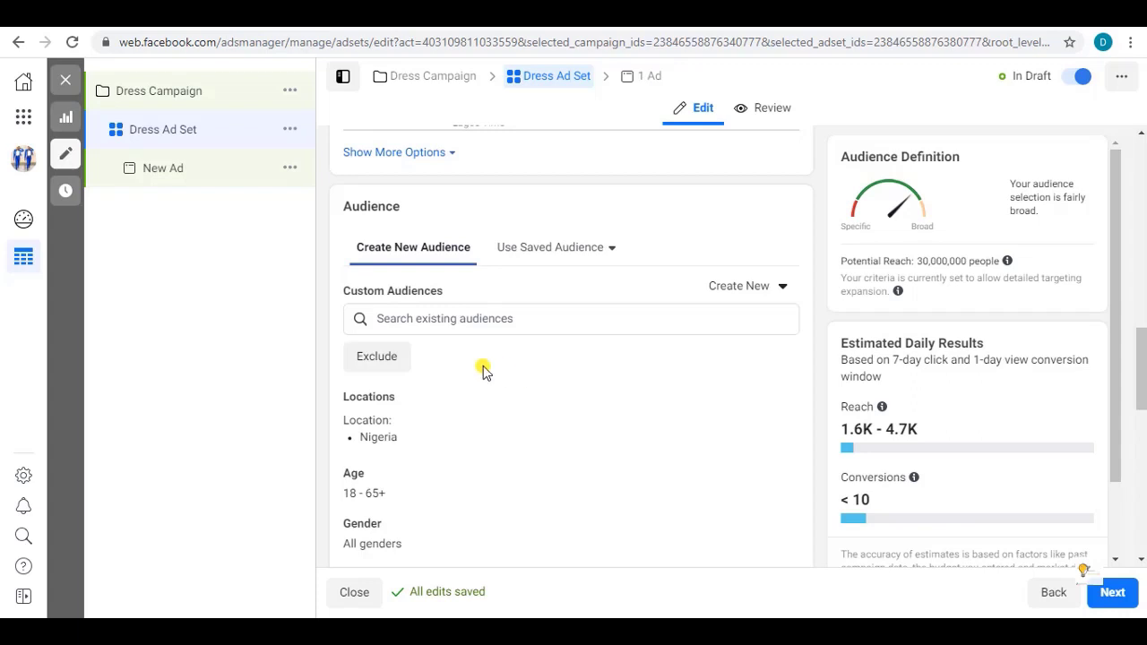
pyautogui.scroll(-1, 476, 339)
pyautogui.click(470, 238)
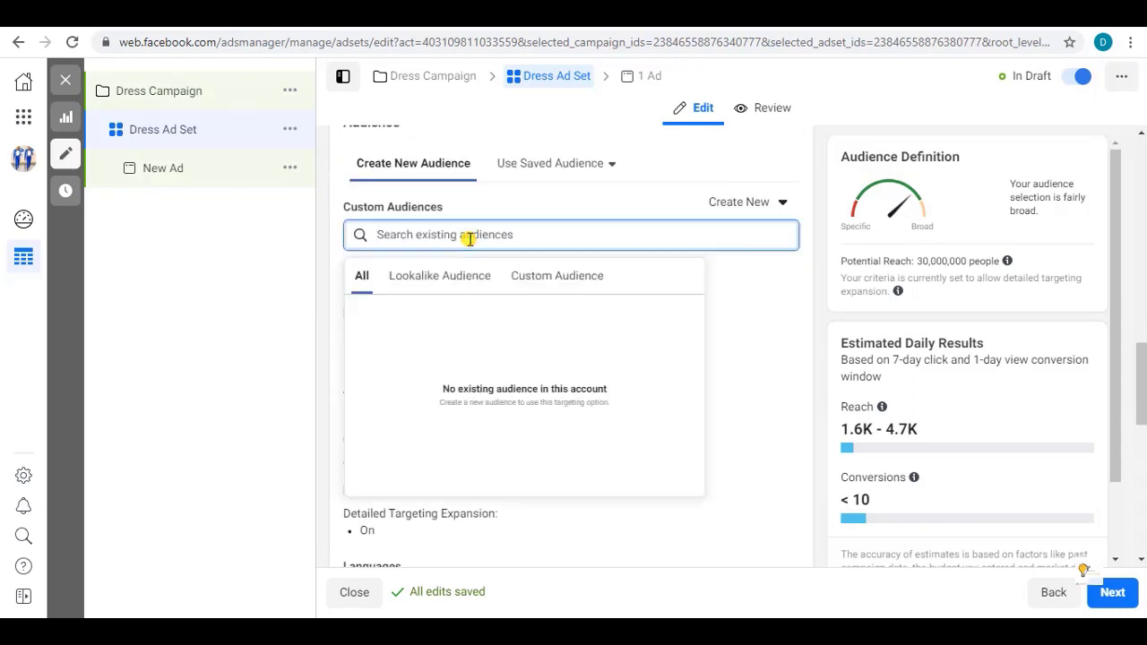
pyautogui.click(547, 194)
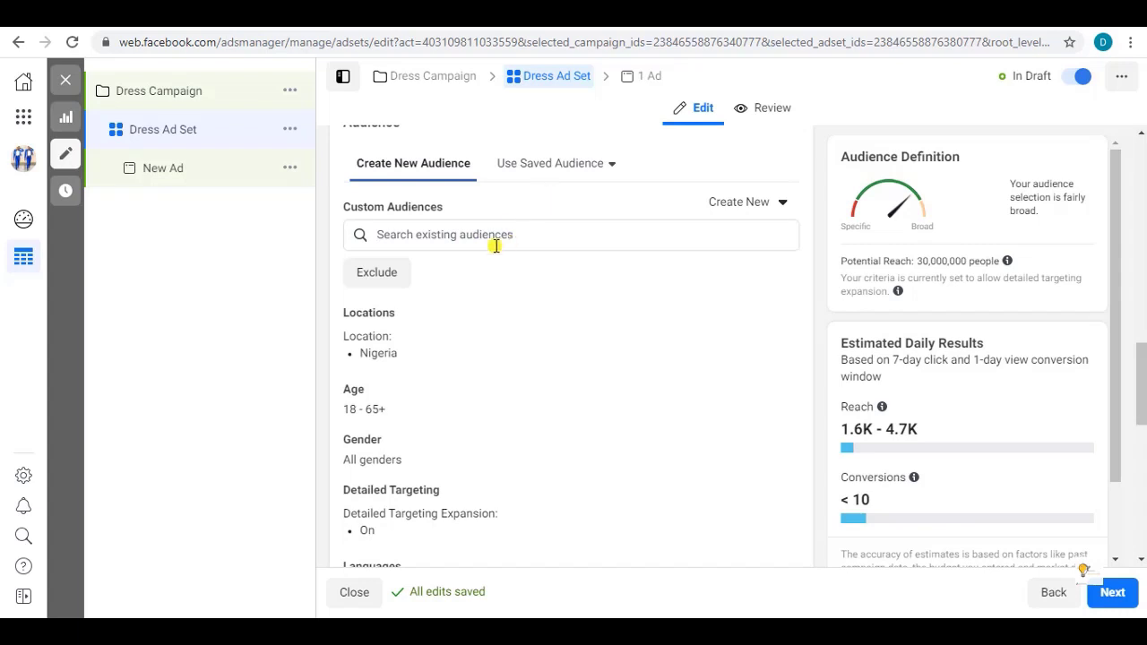
# Step: Review the targeting settings down to Languages and recheck the existing audiences available under Custom Audiences
pyautogui.scroll(-1, 478, 240)
pyautogui.scroll(-1, 479, 248)
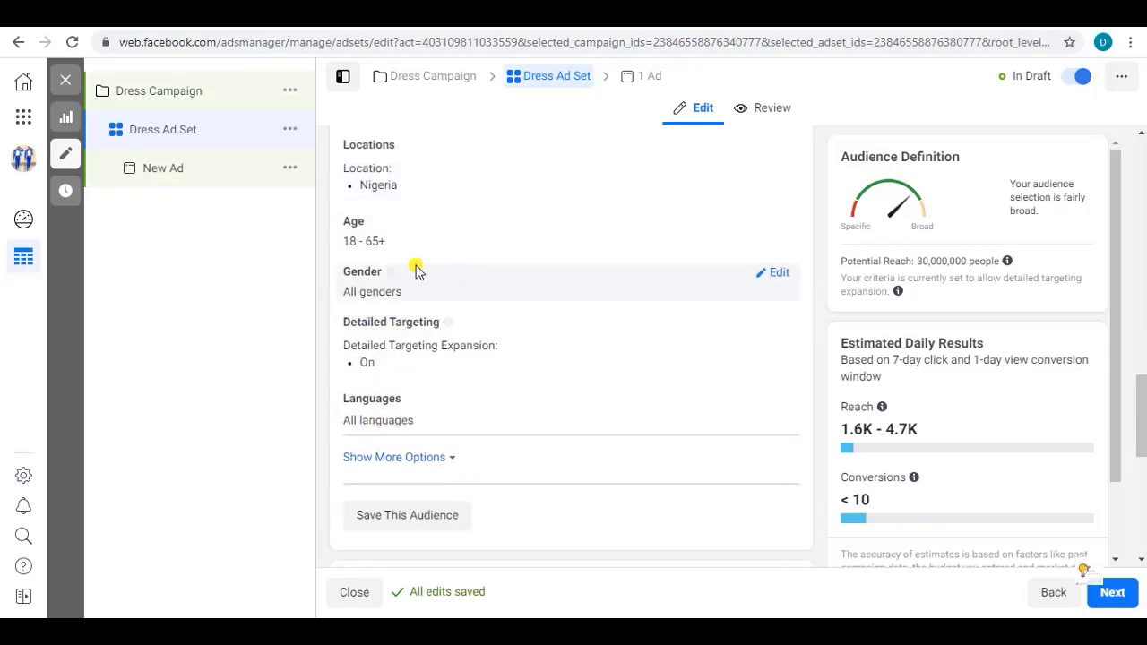
pyautogui.scroll(1, 399, 266)
pyautogui.scroll(1, 458, 225)
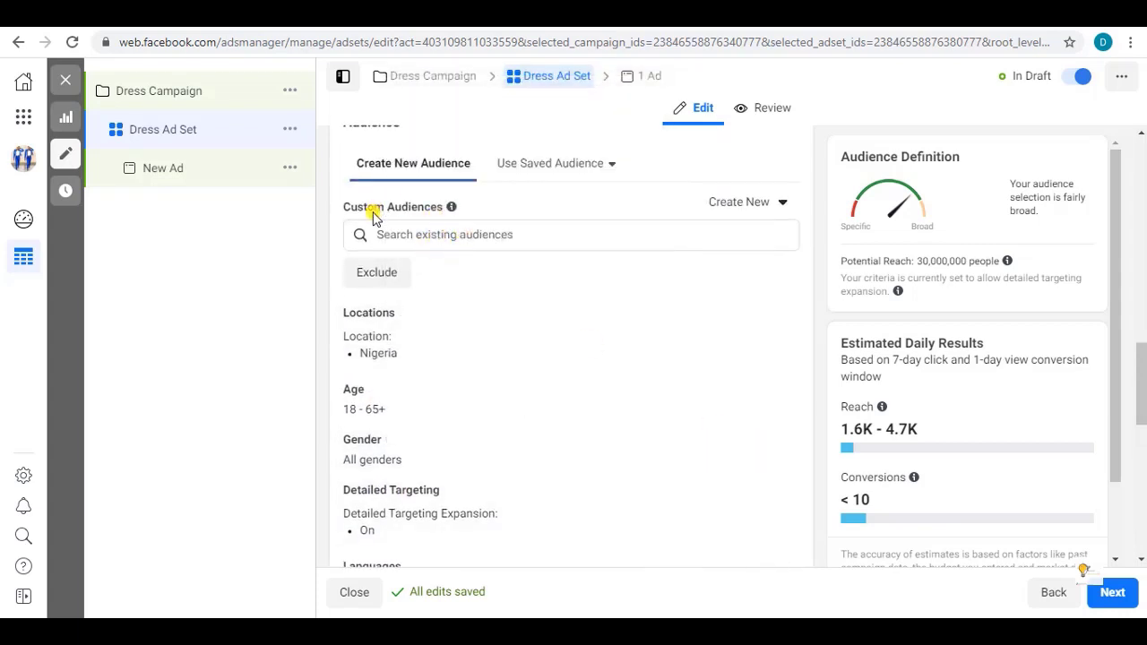
pyautogui.click(440, 235)
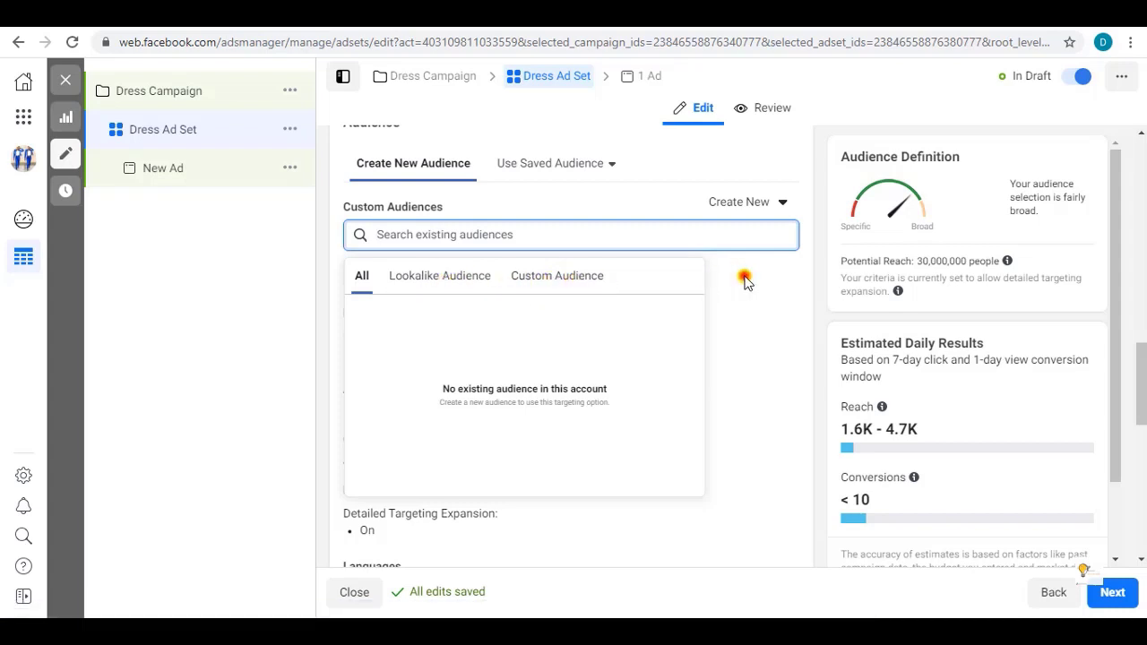
pyautogui.click(812, 291)
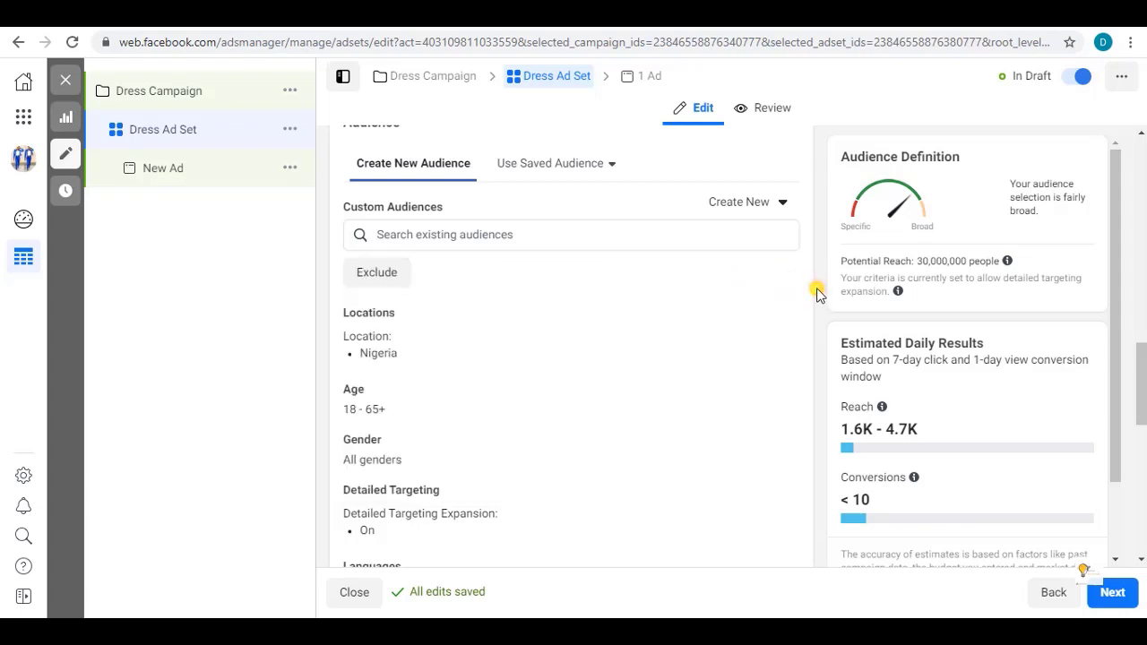
pyautogui.click(456, 236)
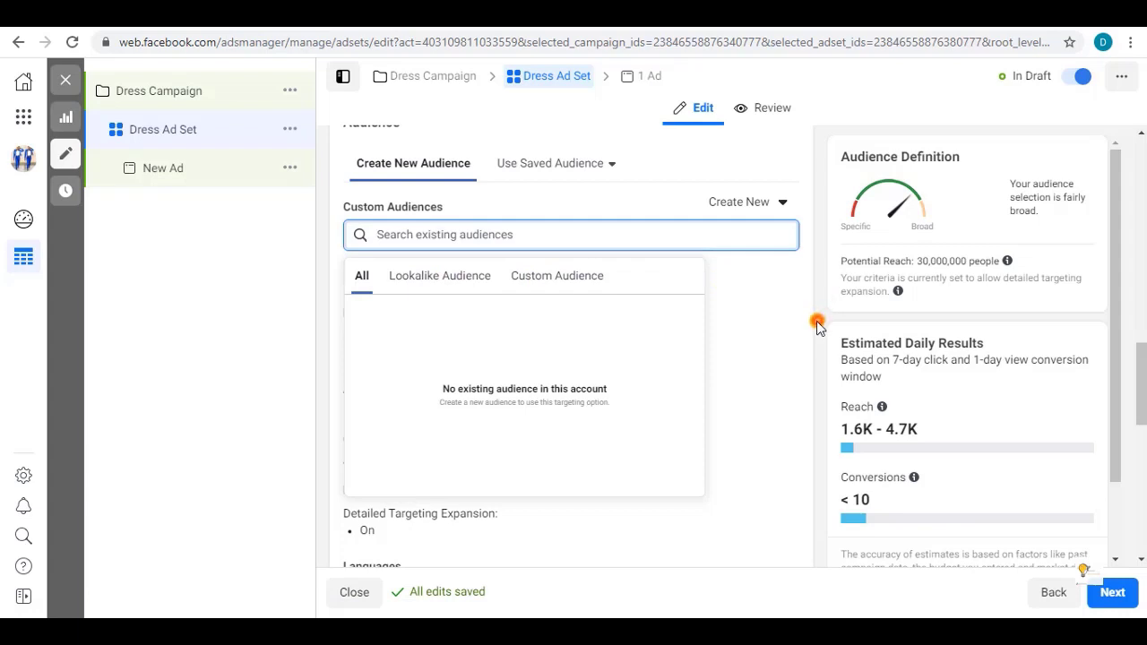
pyautogui.click(822, 289)
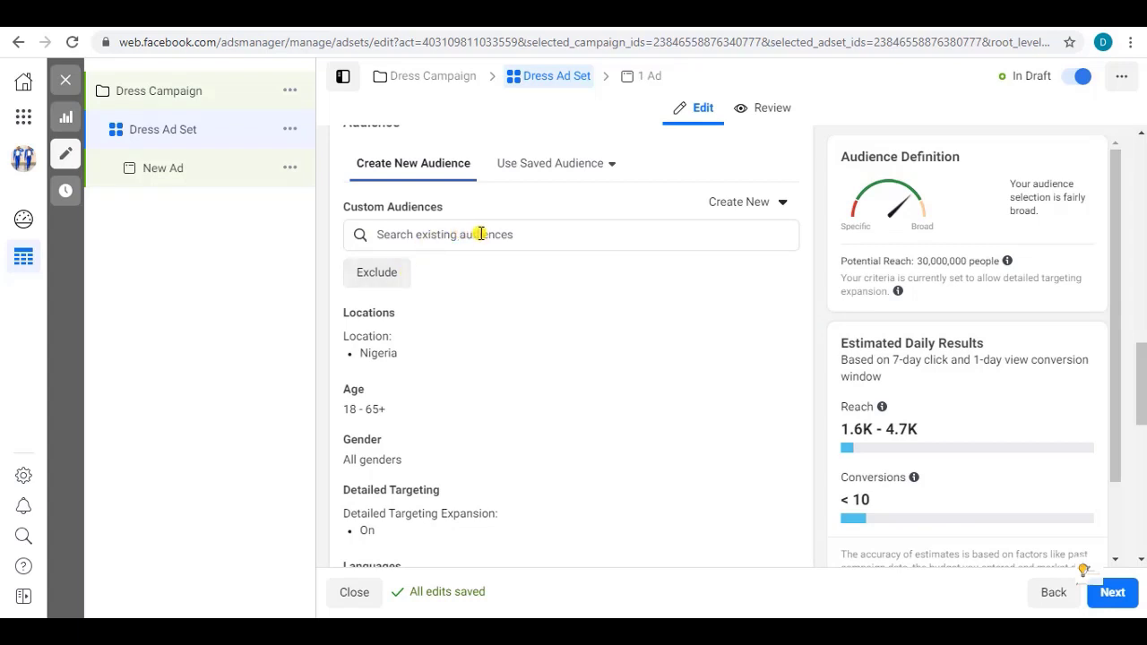
pyautogui.scroll(1, 504, 250)
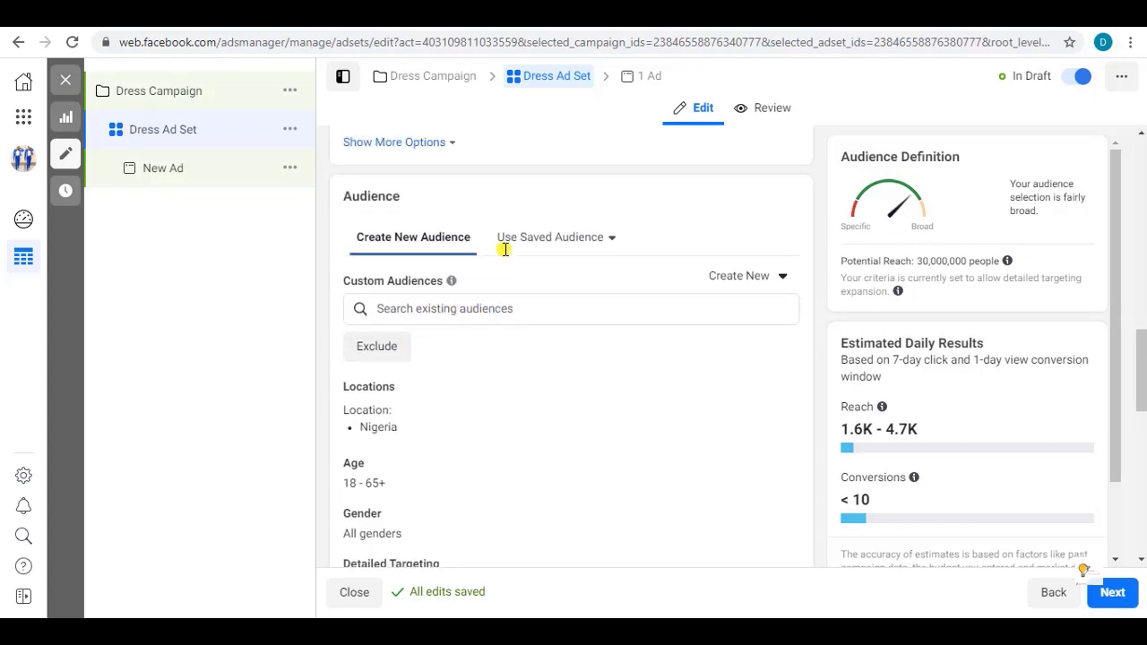
pyautogui.scroll(-1, 505, 250)
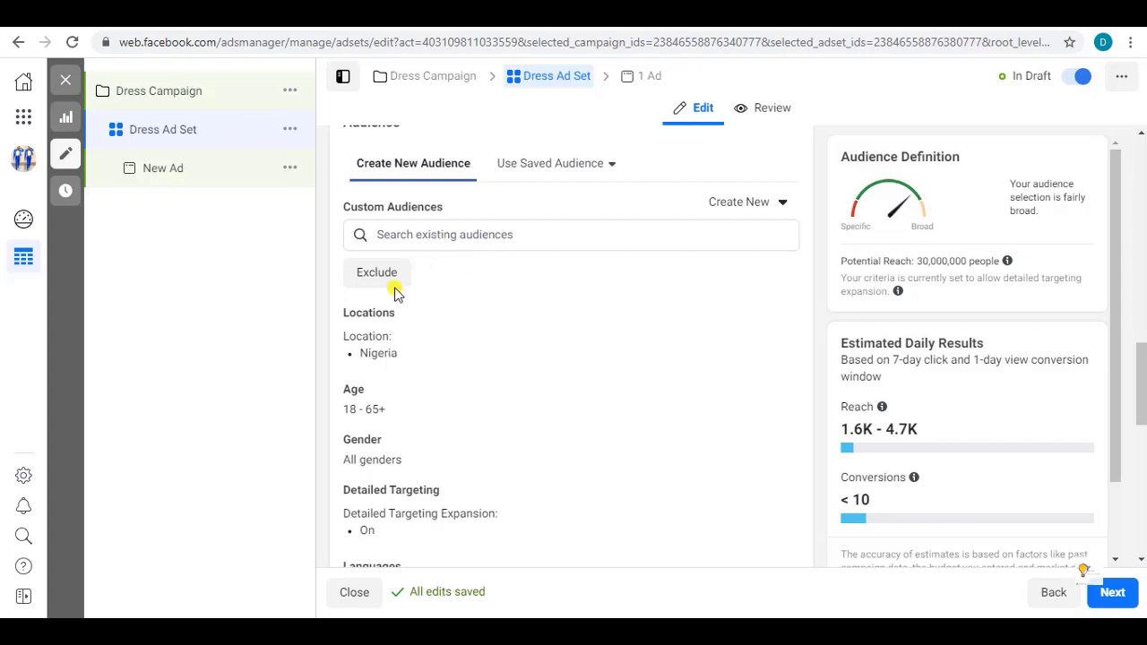
# Step: Remove Nigeria from the ad set's audience locations
pyautogui.scroll(-1, 384, 300)
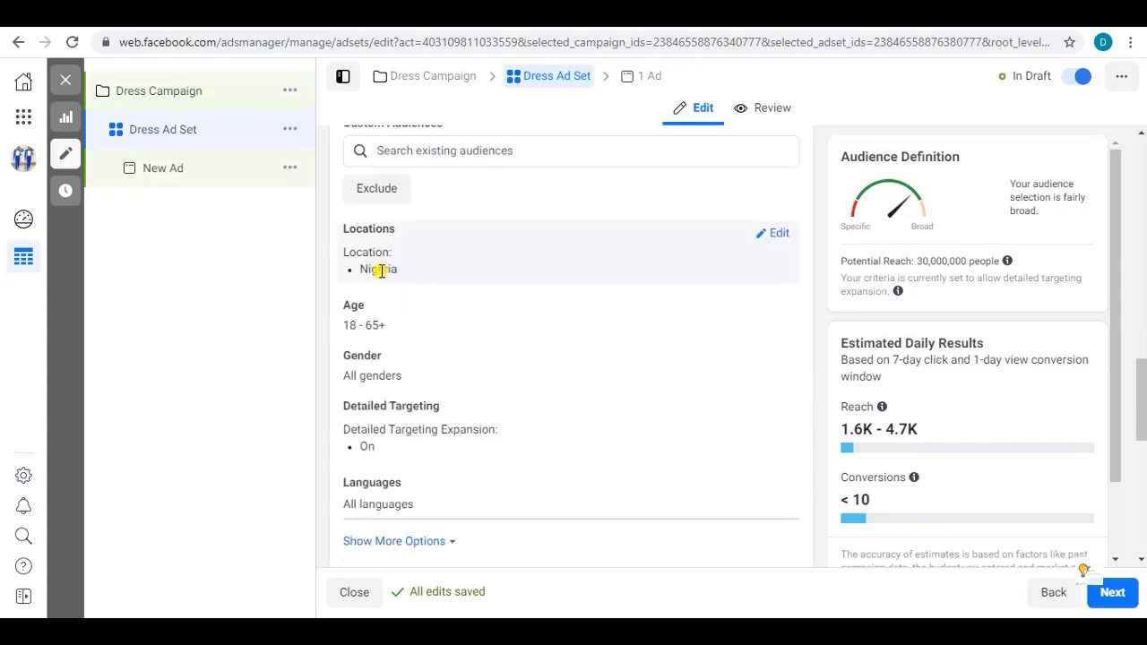
pyautogui.scroll(-1, 472, 302)
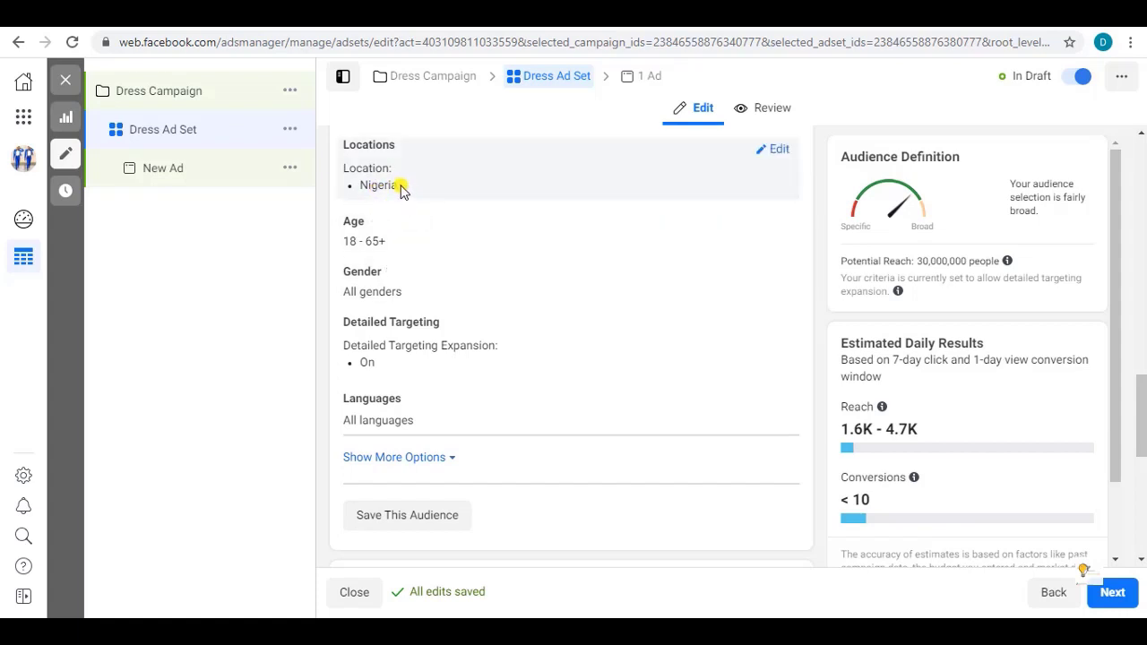
pyautogui.click(775, 151)
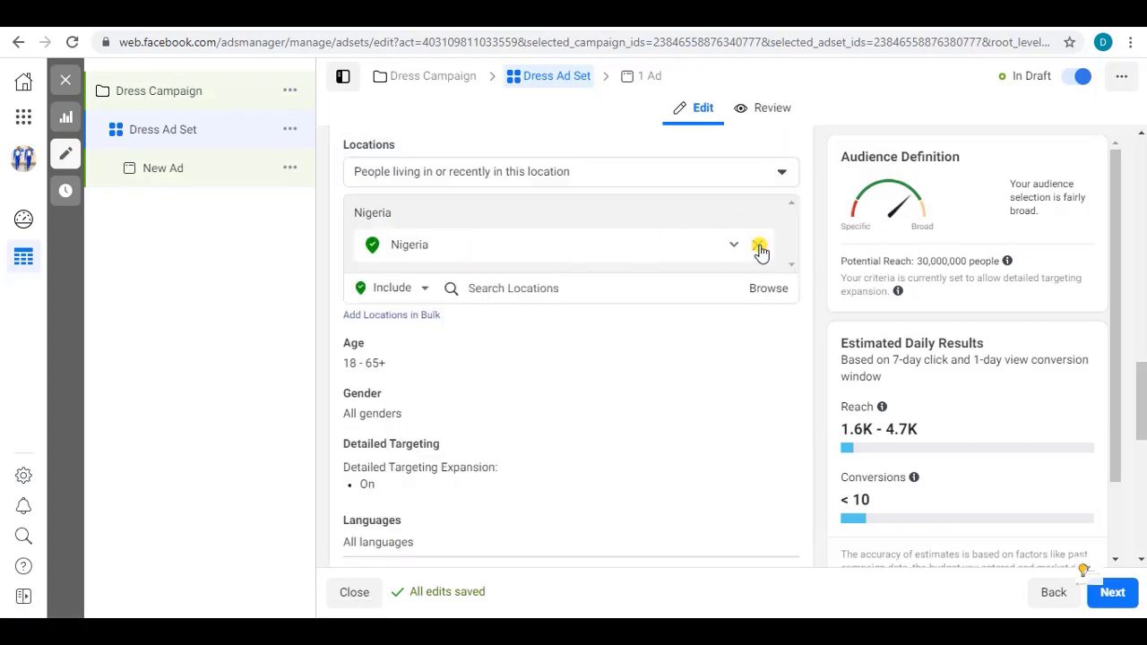
pyautogui.click(760, 247)
# Step: Review the location type choices and keep People living in or recently in this location
pyautogui.click(453, 227)
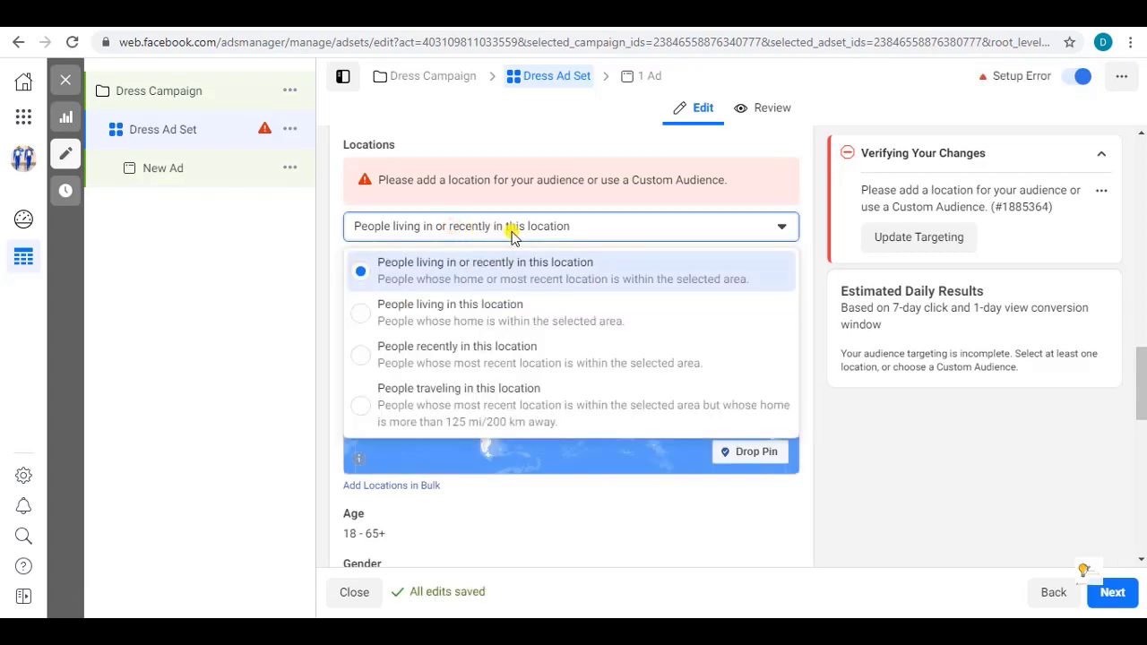
pyautogui.click(482, 261)
pyautogui.click(524, 224)
pyautogui.click(525, 226)
# Step: Search the locations for lagos and include the state of Lagos, Nigeria, in the audience
pyautogui.click(568, 266)
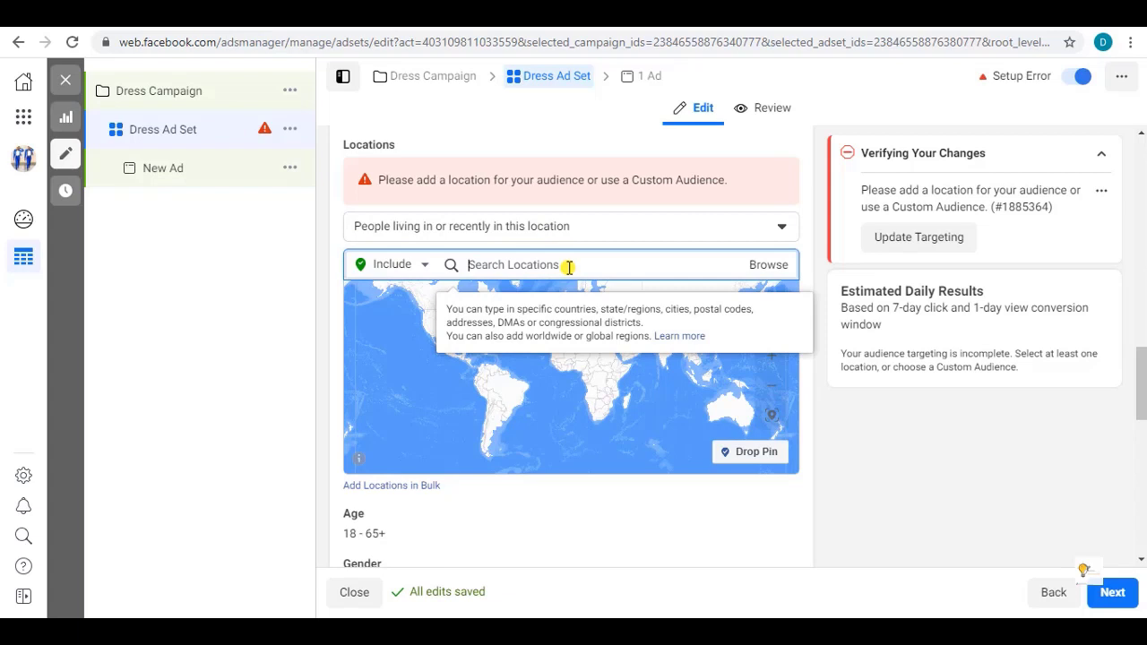
pyautogui.write('lagos')
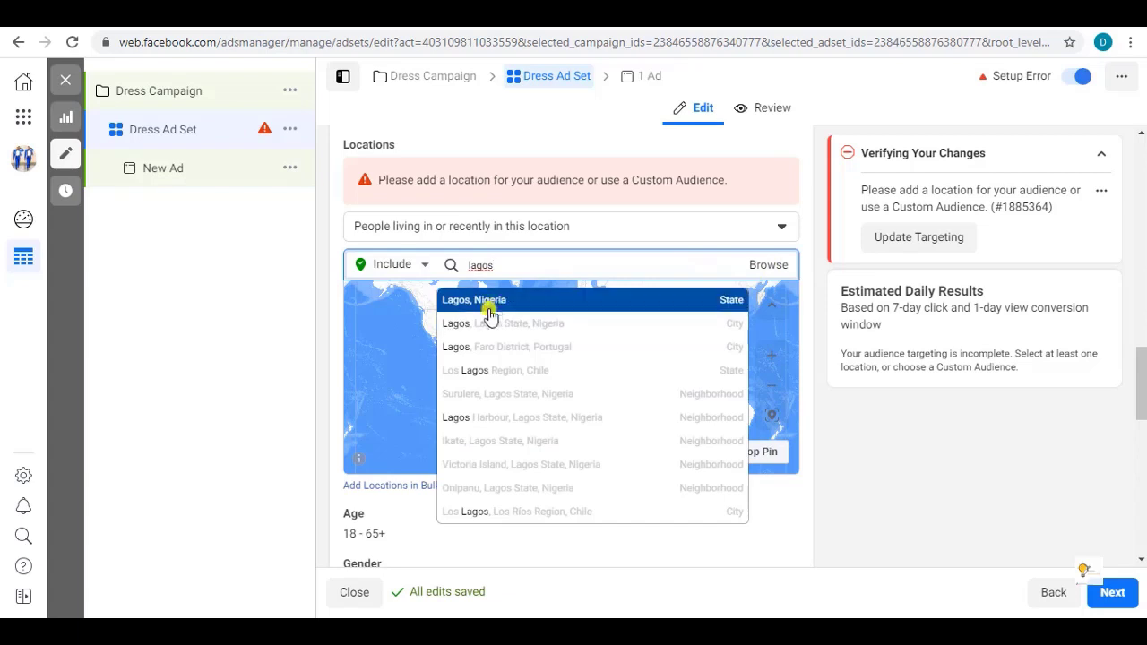
pyautogui.click(492, 303)
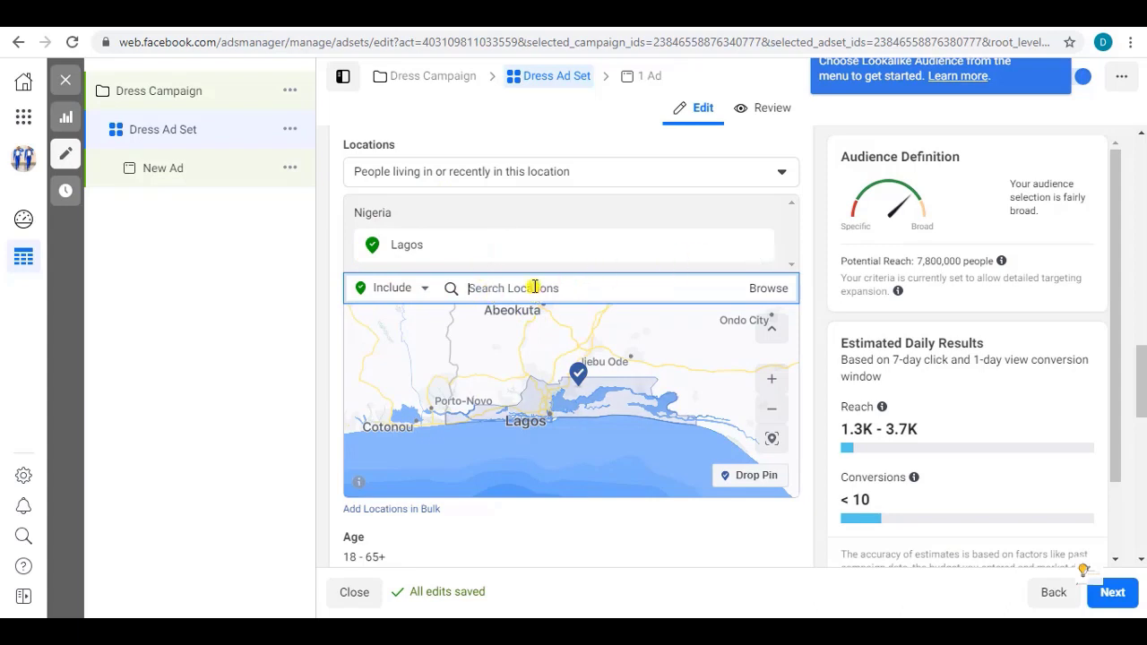
pyautogui.click(789, 217)
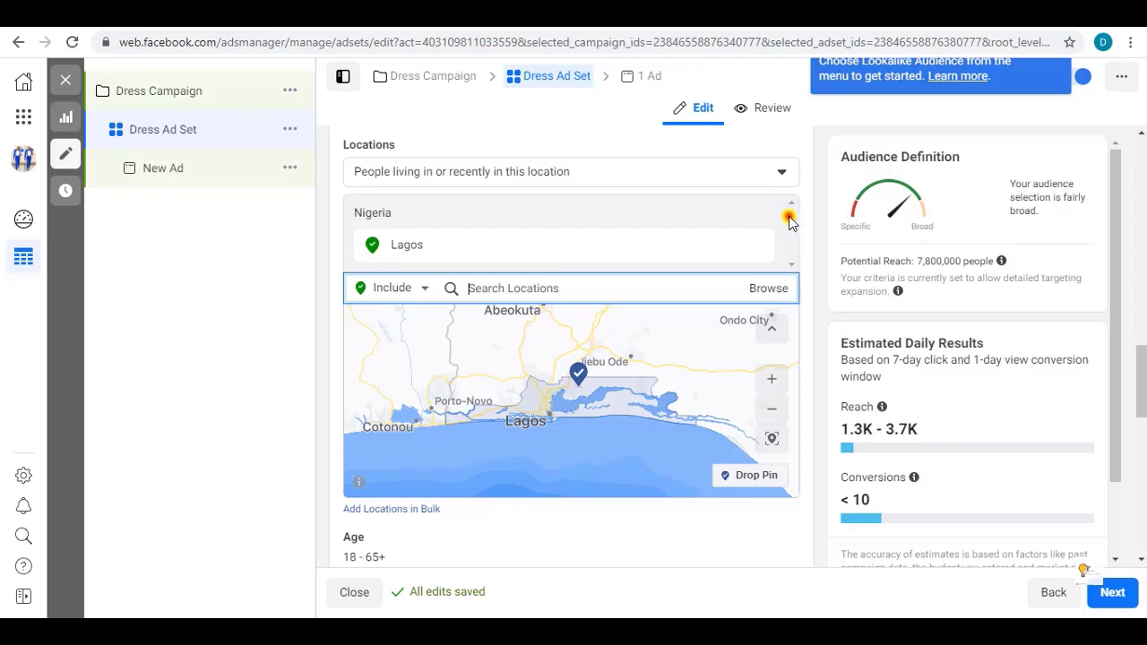
pyautogui.click(823, 292)
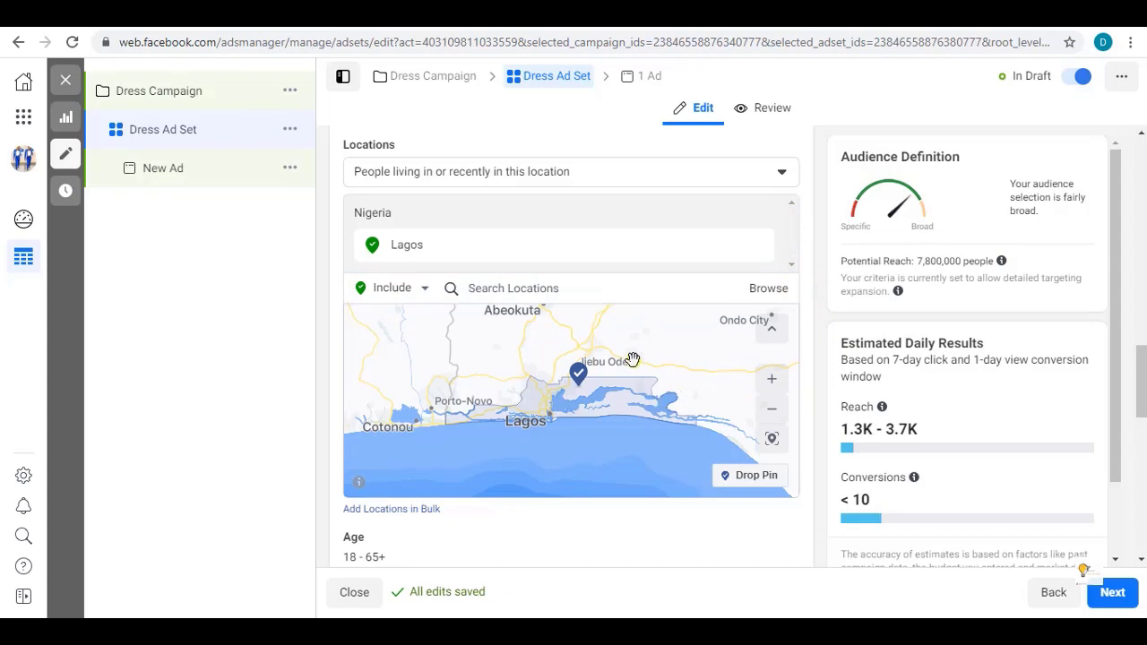
# Step: Open the audience's age range for editing and set the minimum age to 20
pyautogui.scroll(-1, 633, 359)
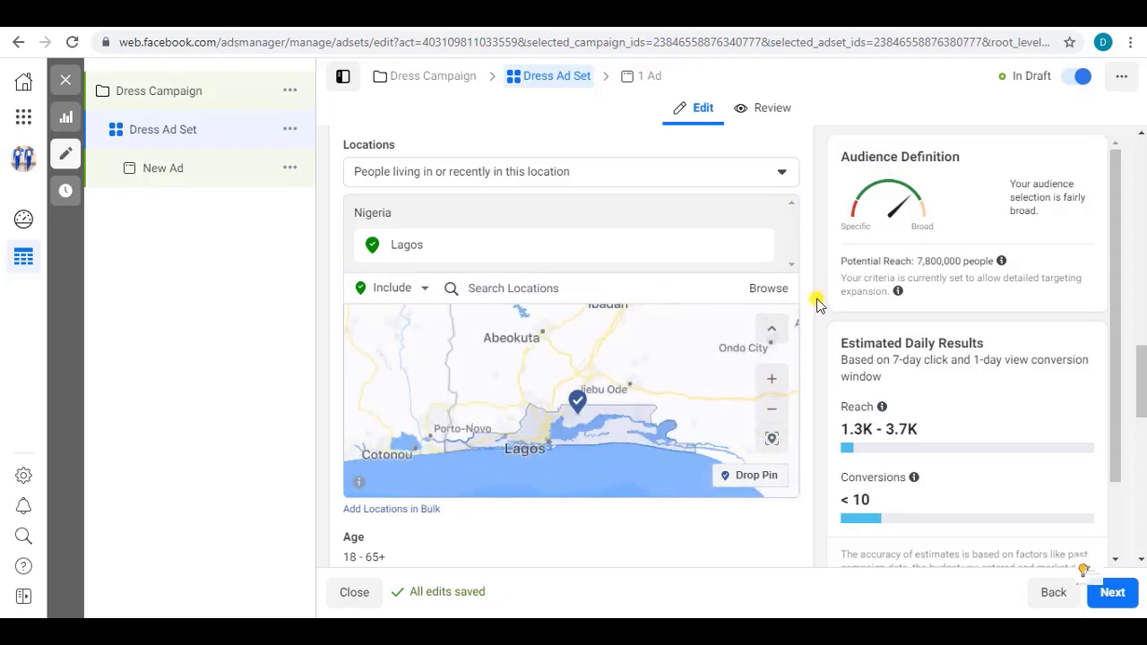
pyautogui.scroll(-2, 822, 297)
pyautogui.scroll(-2, 823, 294)
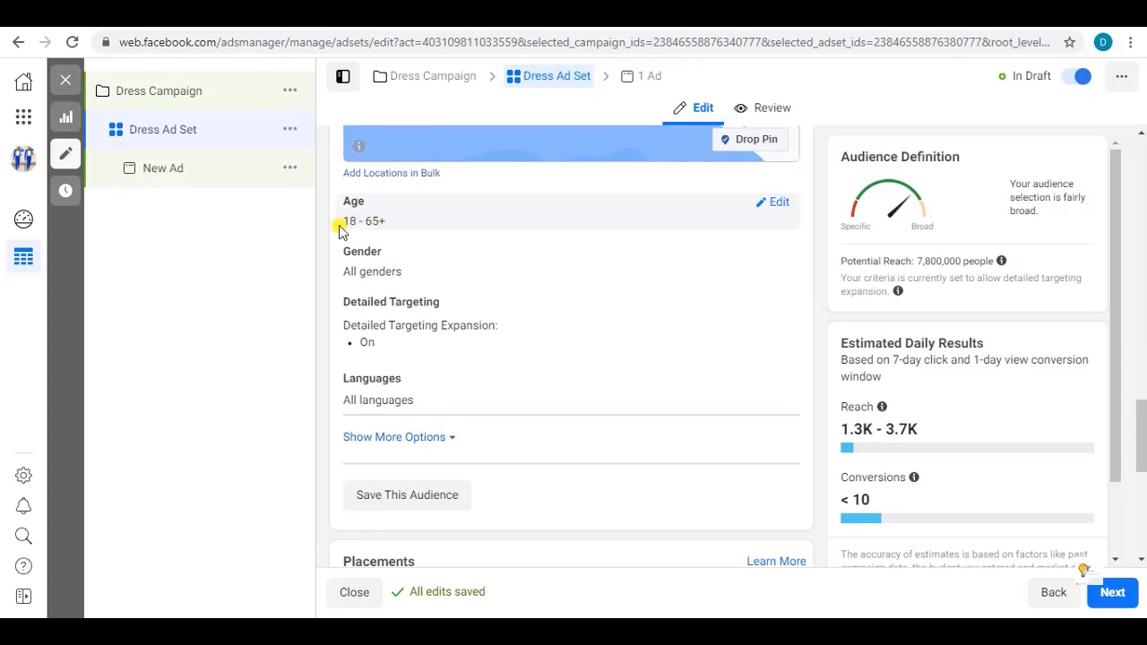
pyautogui.moveTo(372, 203)
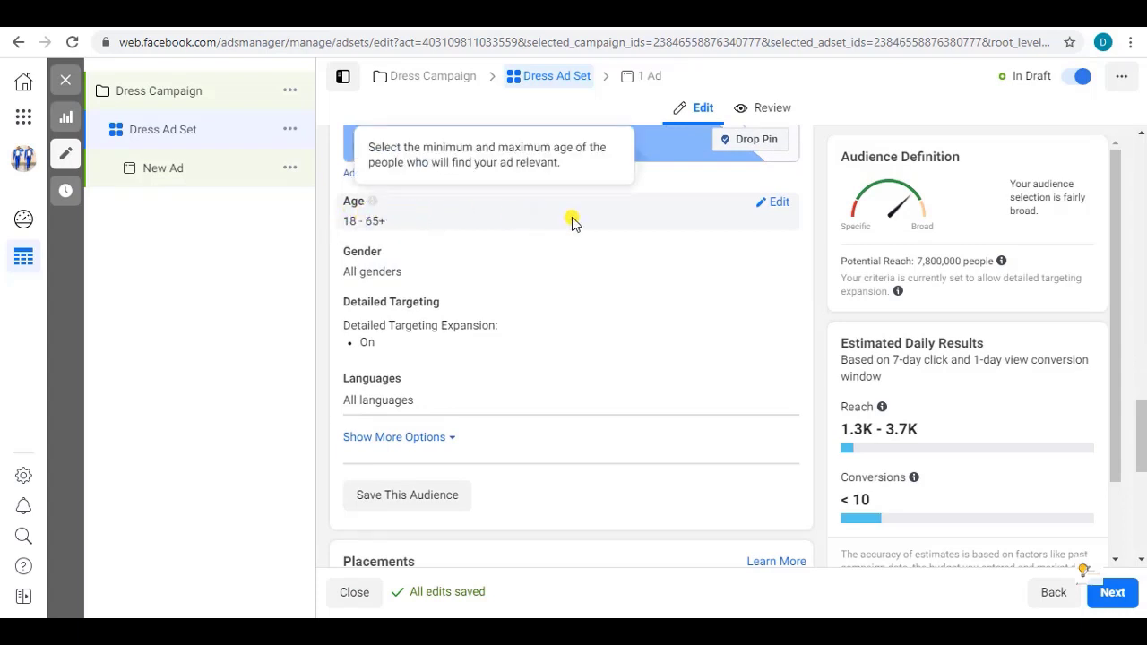
pyautogui.click(780, 205)
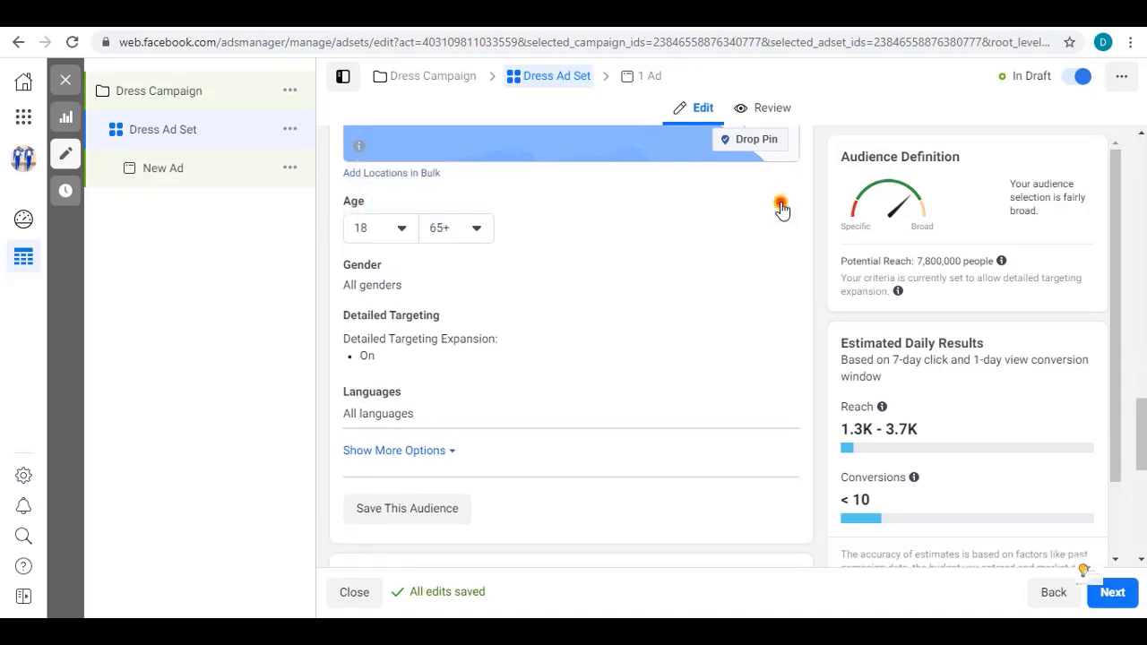
pyautogui.click(401, 231)
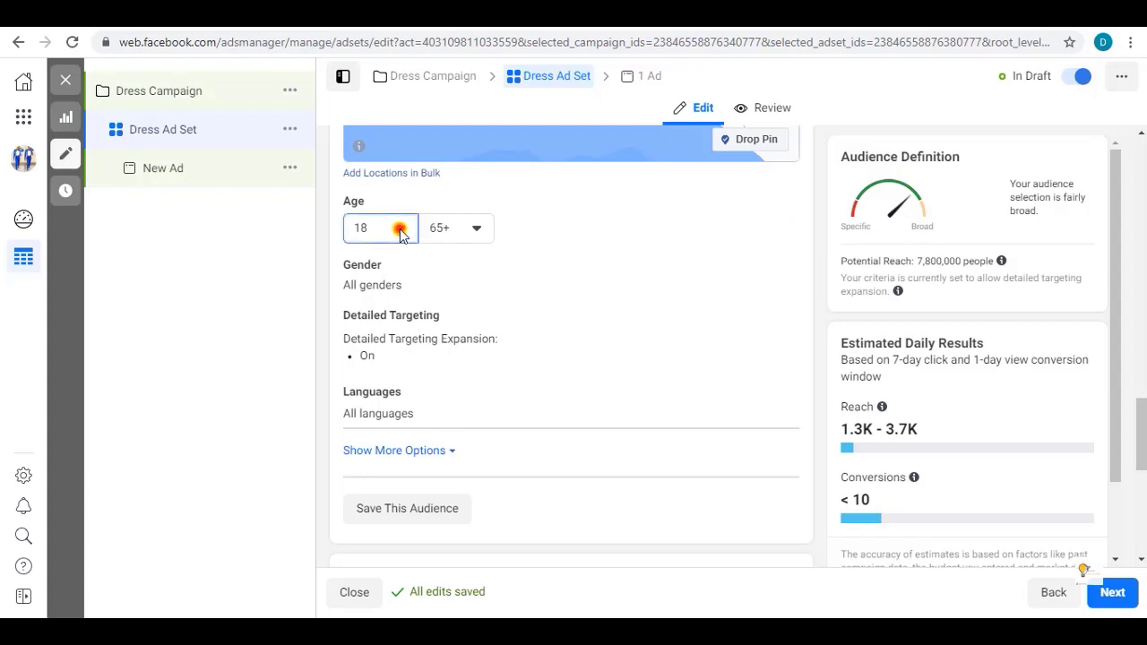
pyautogui.scroll(-2, 387, 408)
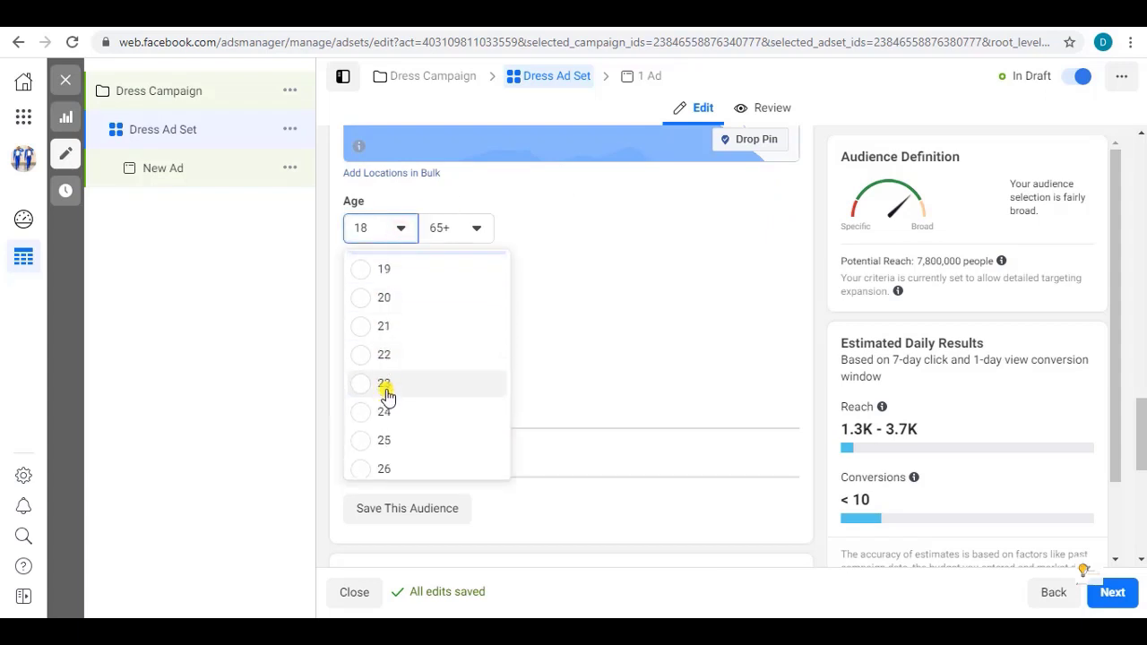
pyautogui.click(358, 300)
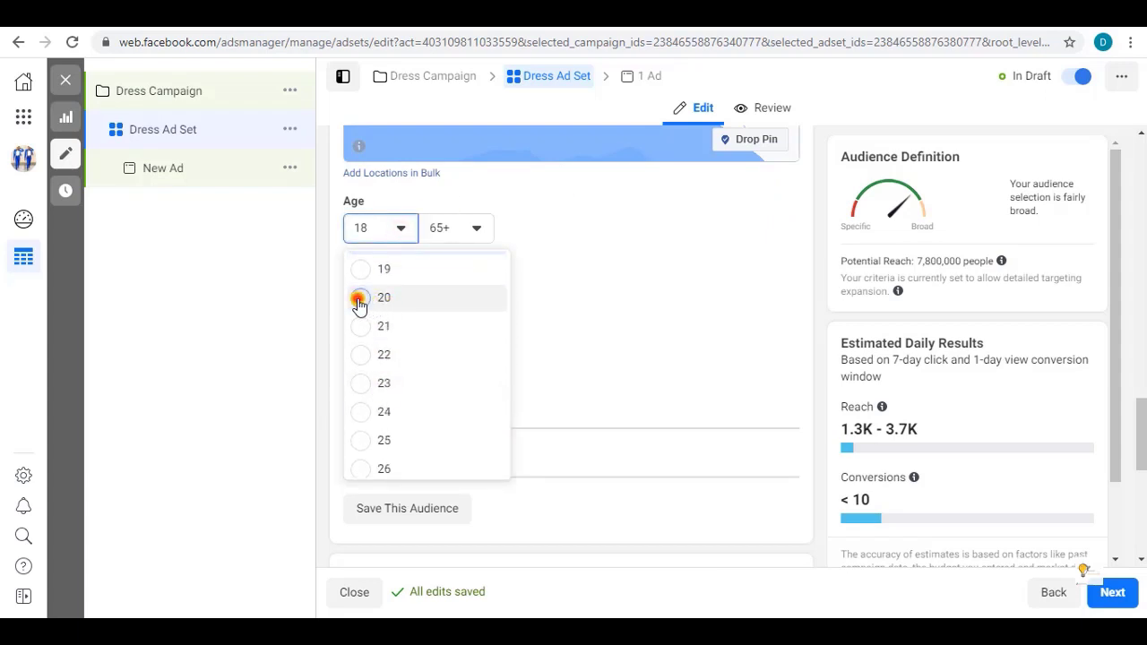
# Step: Set the audience's maximum age to 35
pyautogui.click(476, 256)
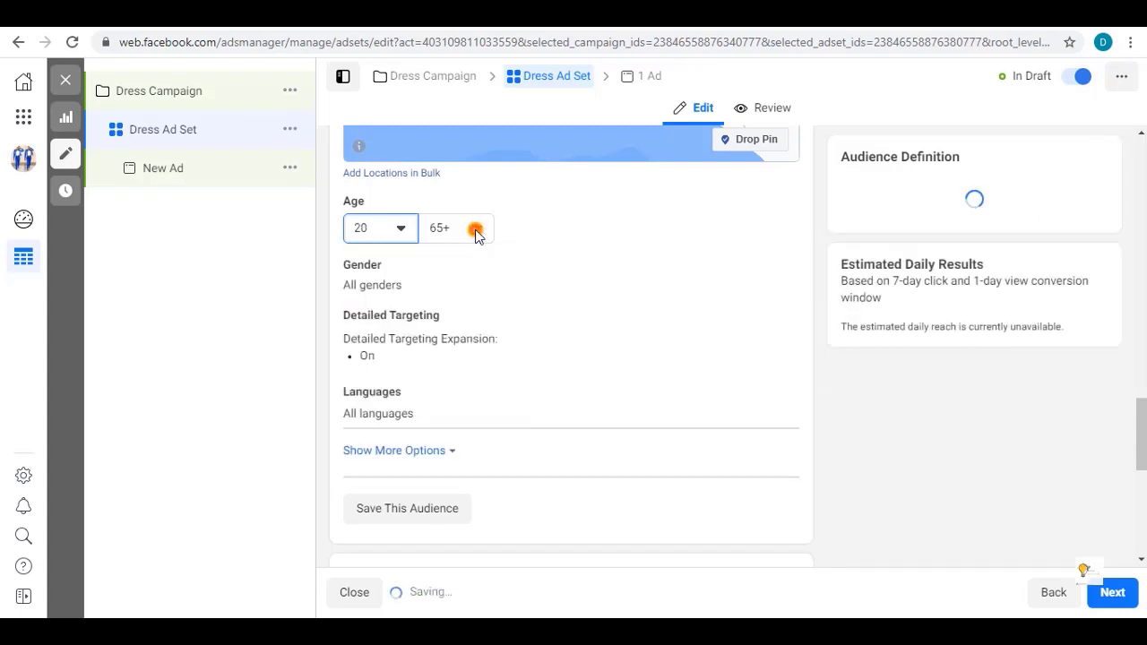
pyautogui.click(476, 231)
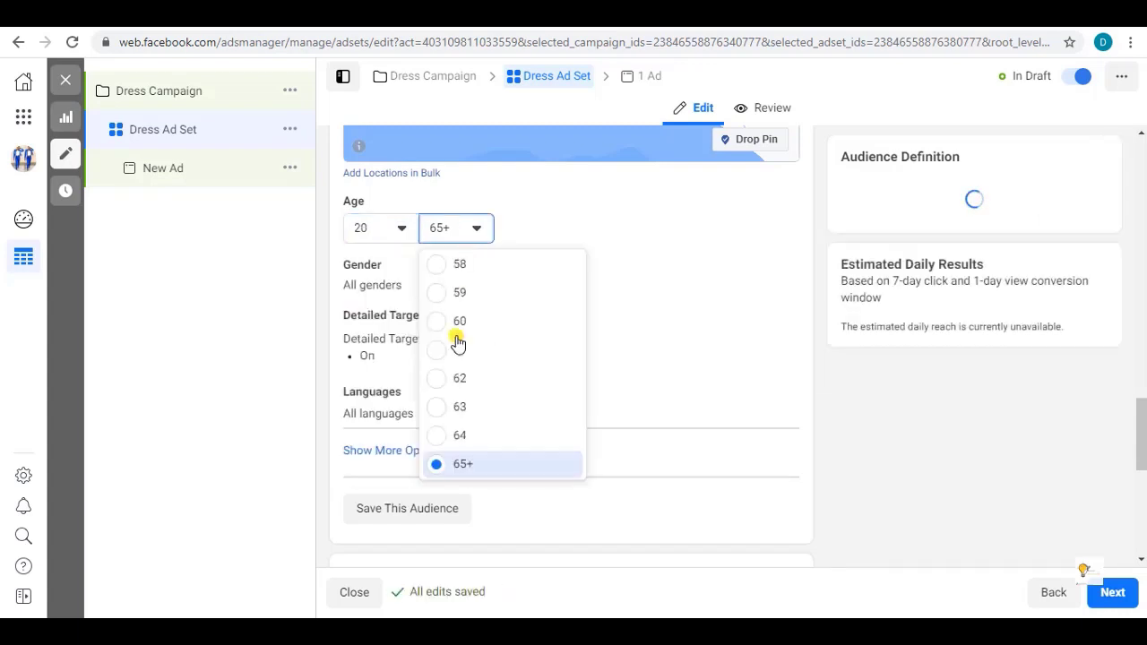
pyautogui.scroll(2, 462, 345)
pyautogui.scroll(3, 458, 323)
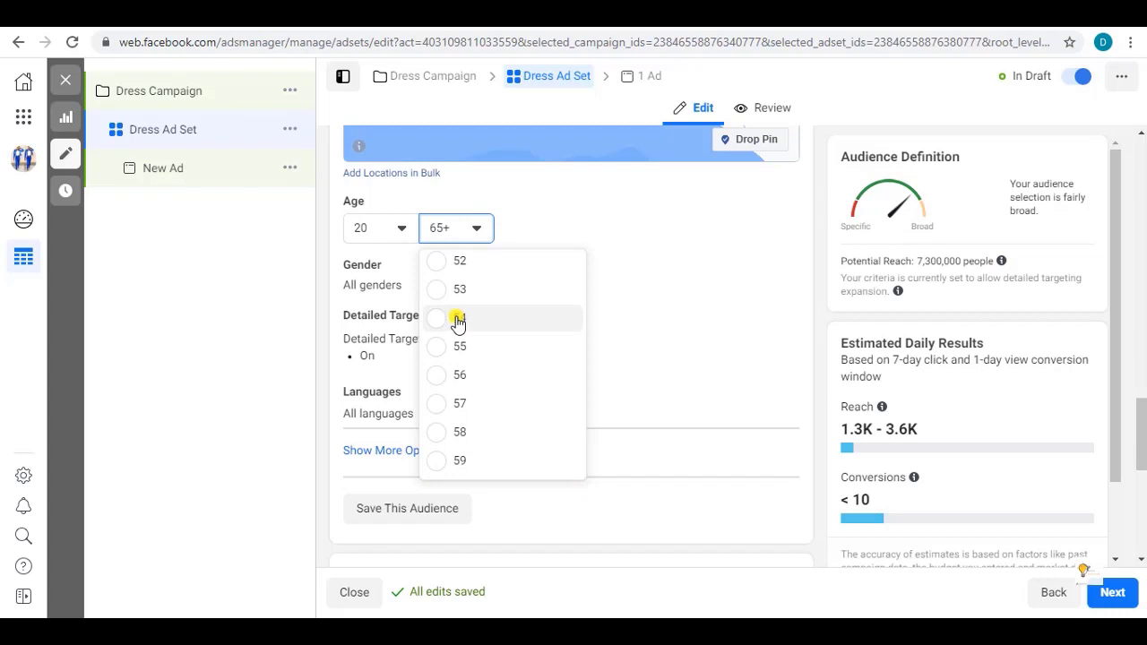
pyautogui.scroll(4, 458, 323)
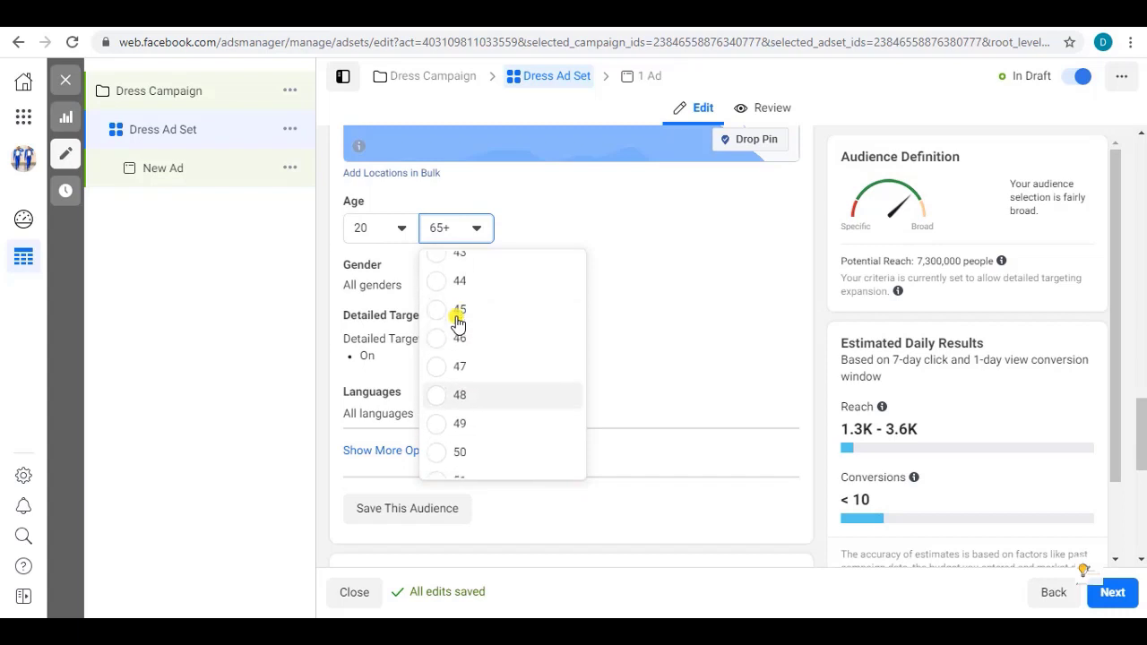
pyautogui.scroll(1, 458, 324)
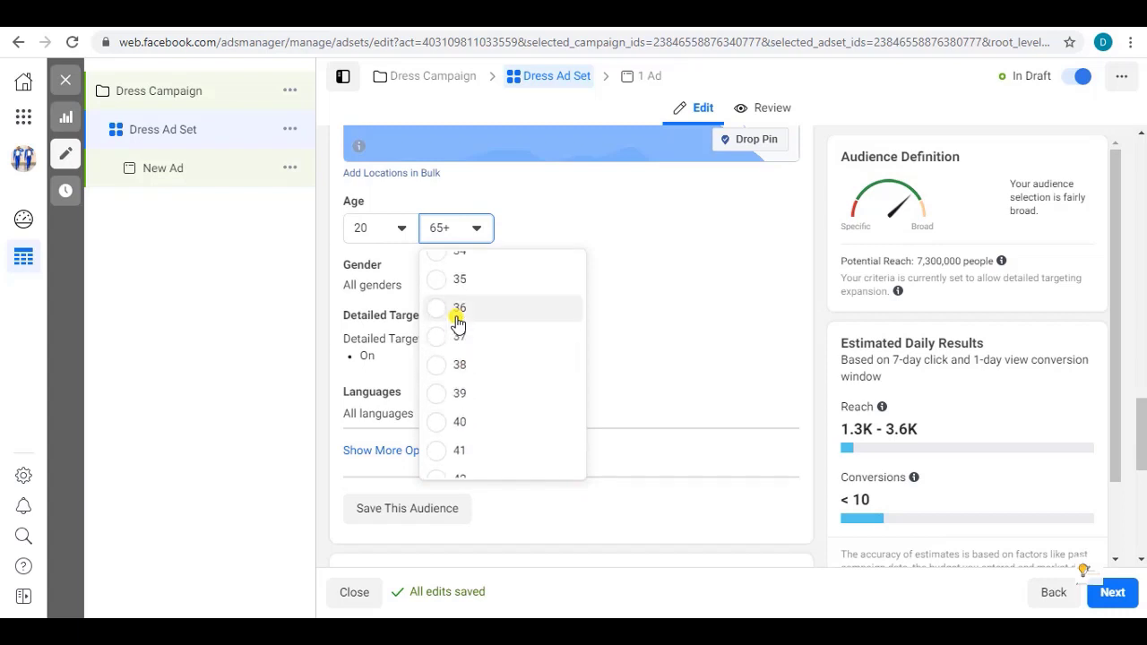
pyautogui.click(440, 282)
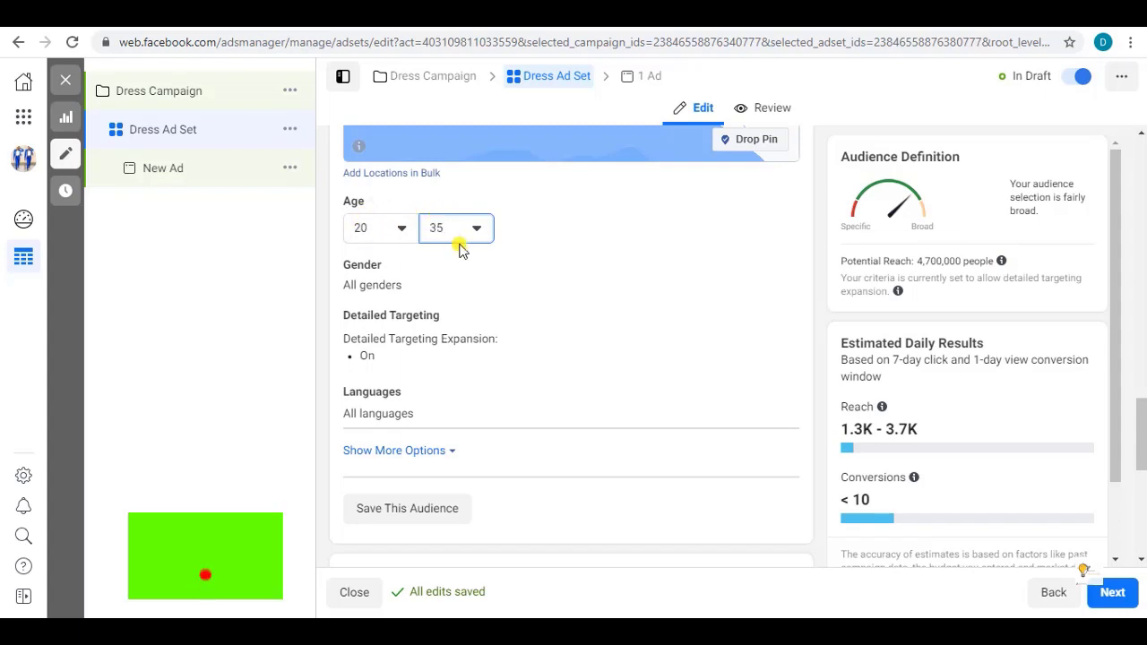
# Step: Set the audience's minimum age to 18 and limit the gender to Women
pyautogui.click(398, 229)
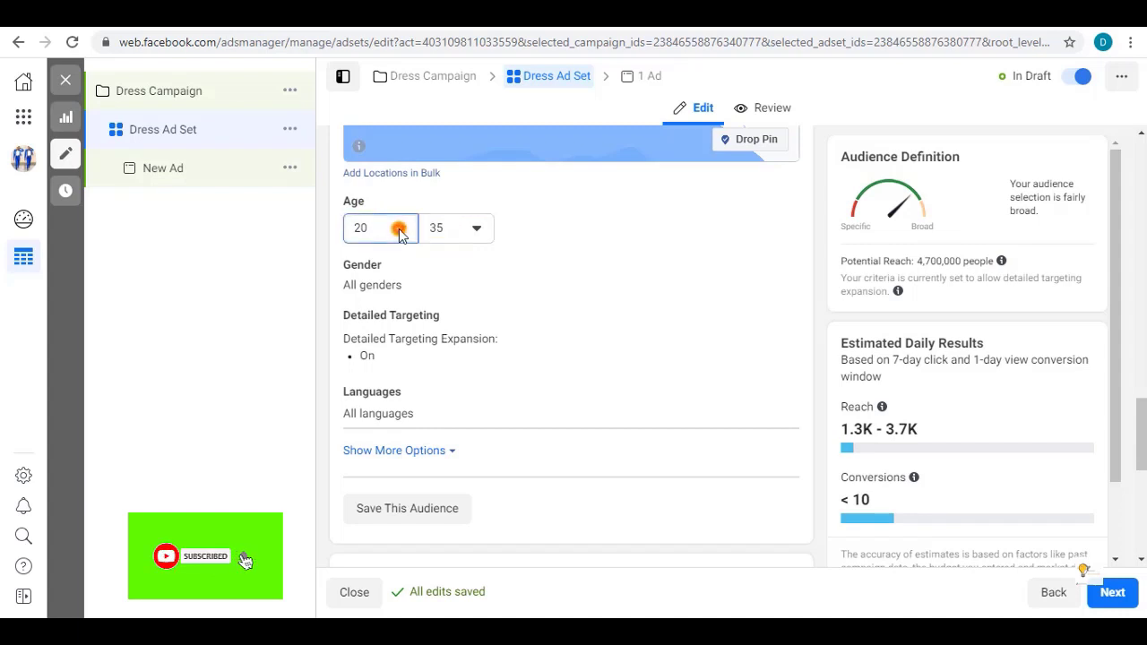
pyautogui.click(360, 408)
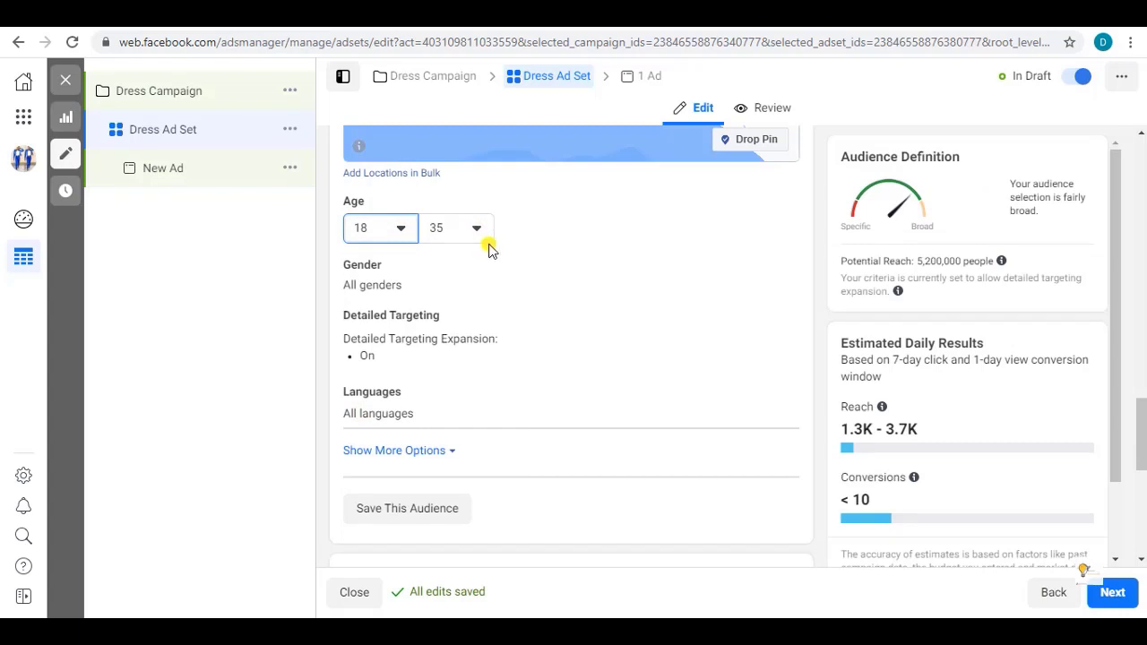
pyautogui.click(412, 231)
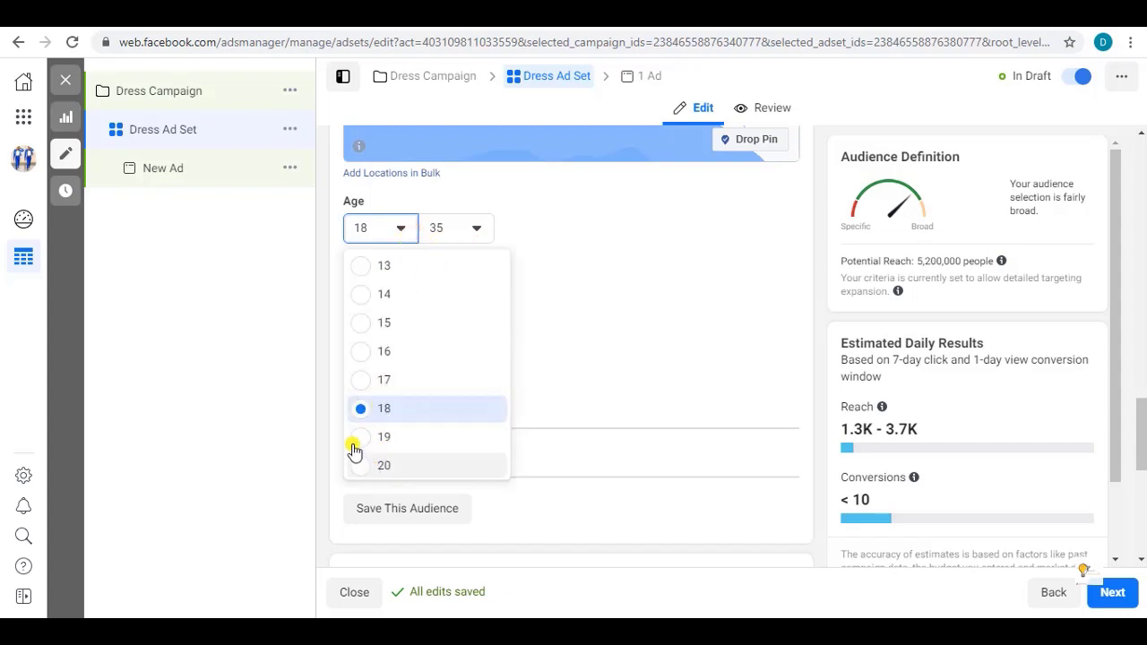
pyautogui.click(711, 276)
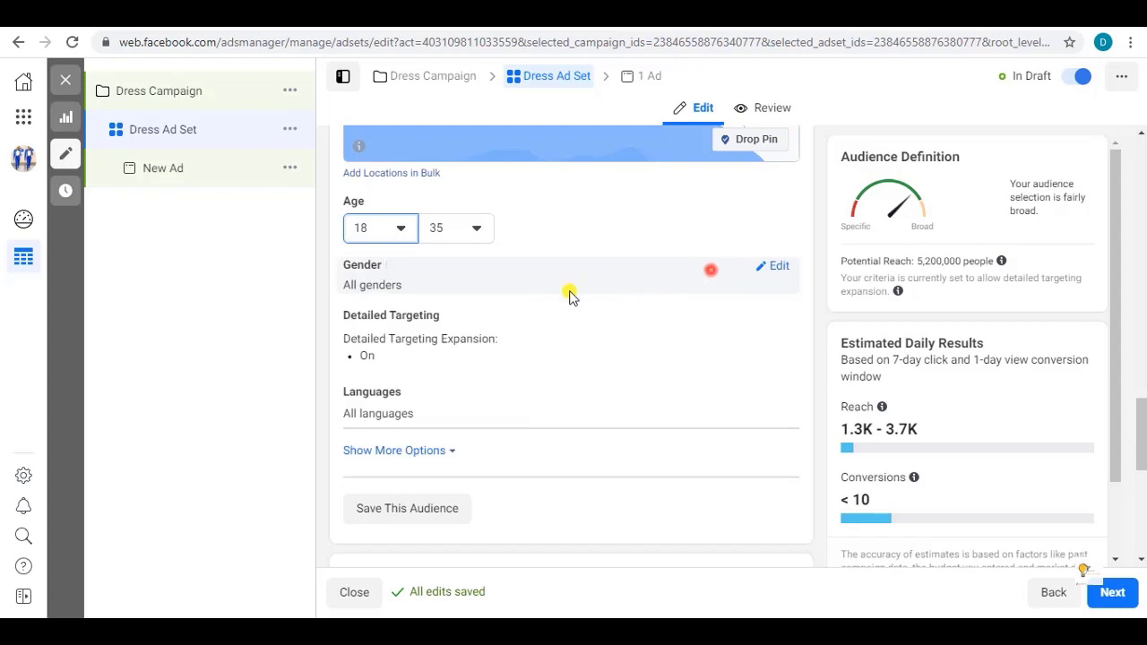
pyautogui.click(778, 268)
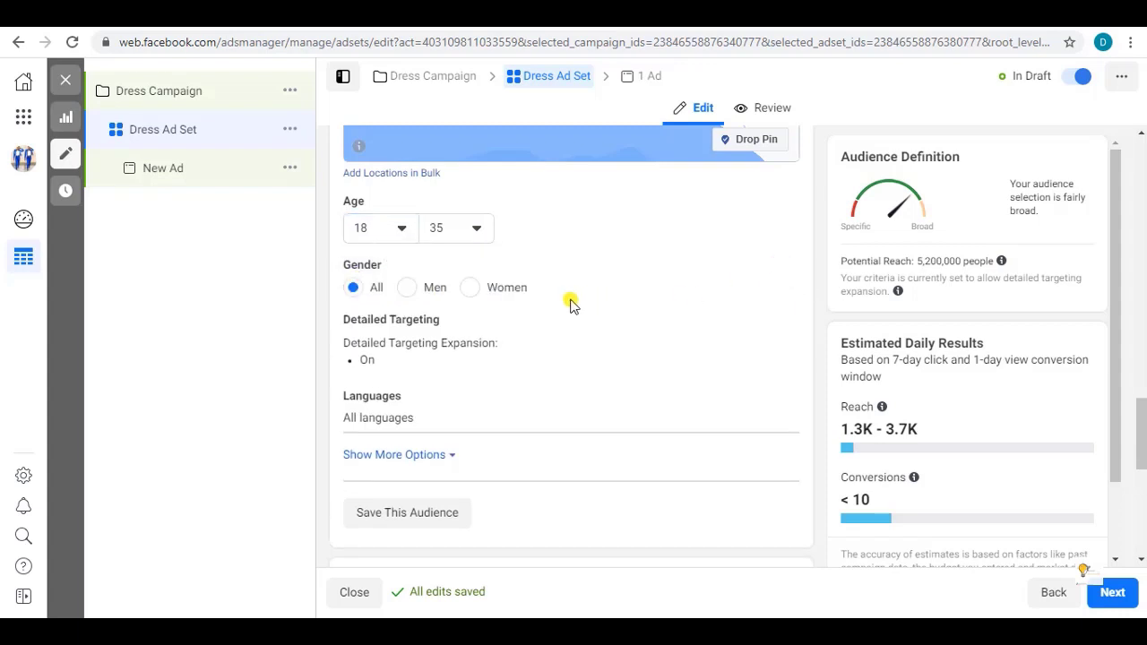
pyautogui.click(469, 288)
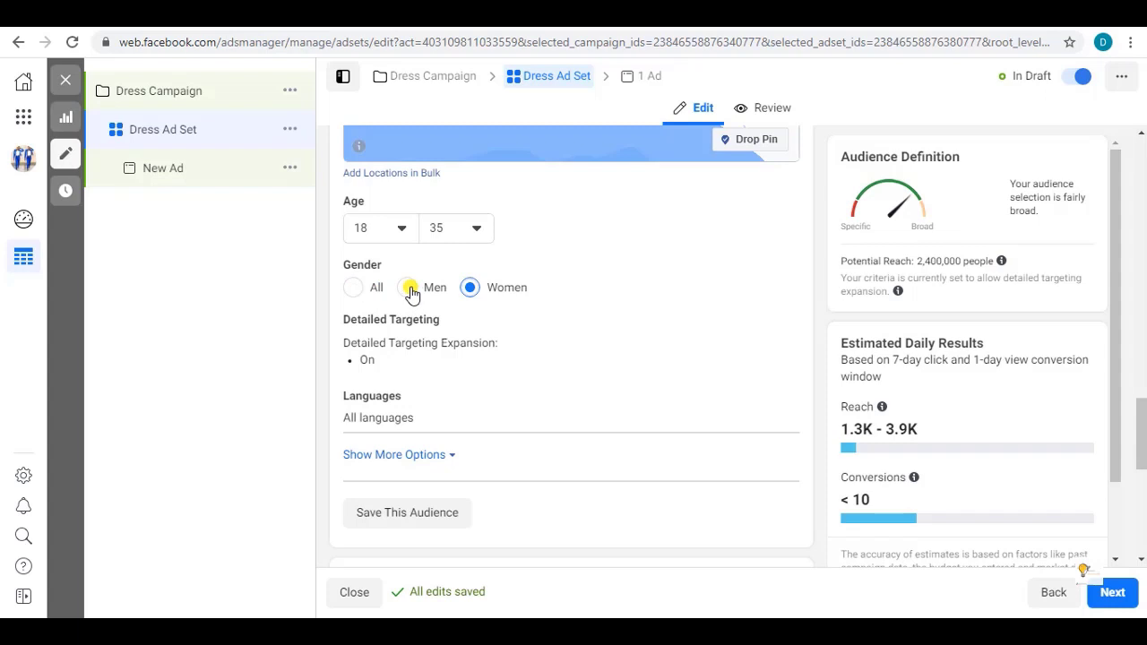
# Step: Open Detailed Targeting for editing, search its suggestions for fashion, and clear the search without adding anything
pyautogui.scroll(-2, 548, 264)
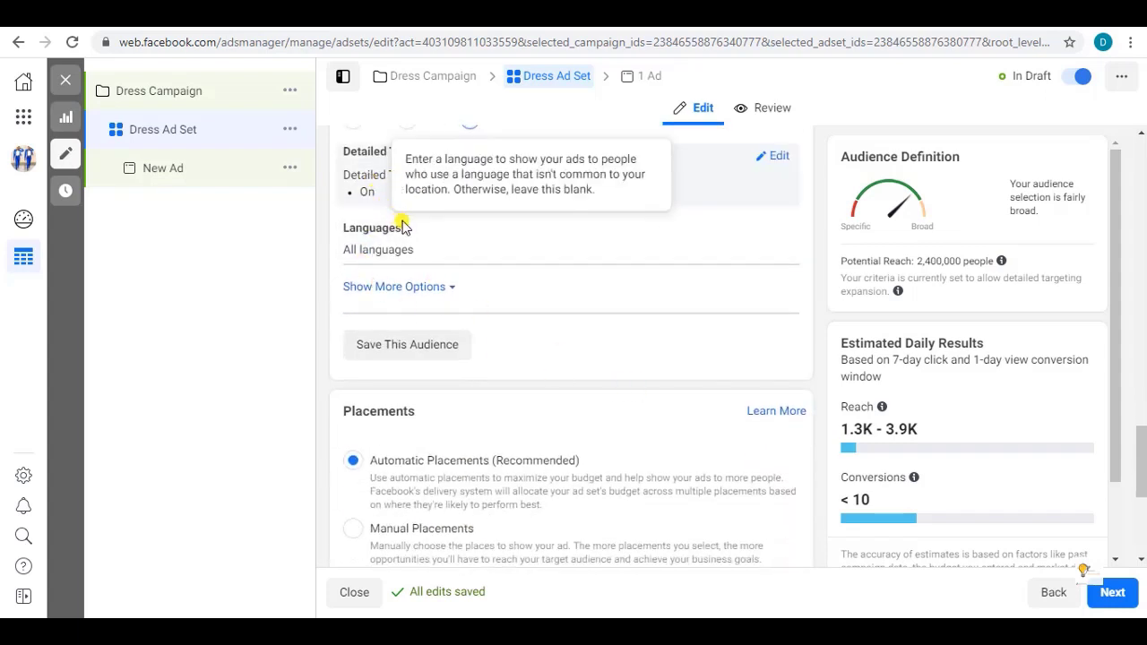
pyautogui.click(778, 161)
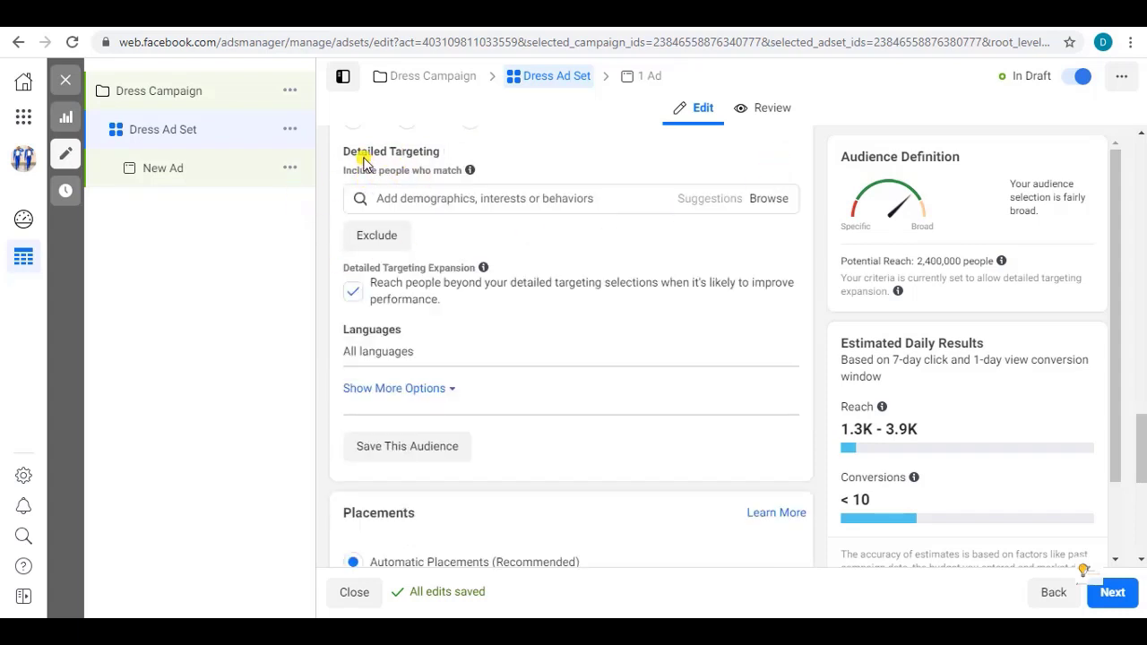
pyautogui.click(441, 199)
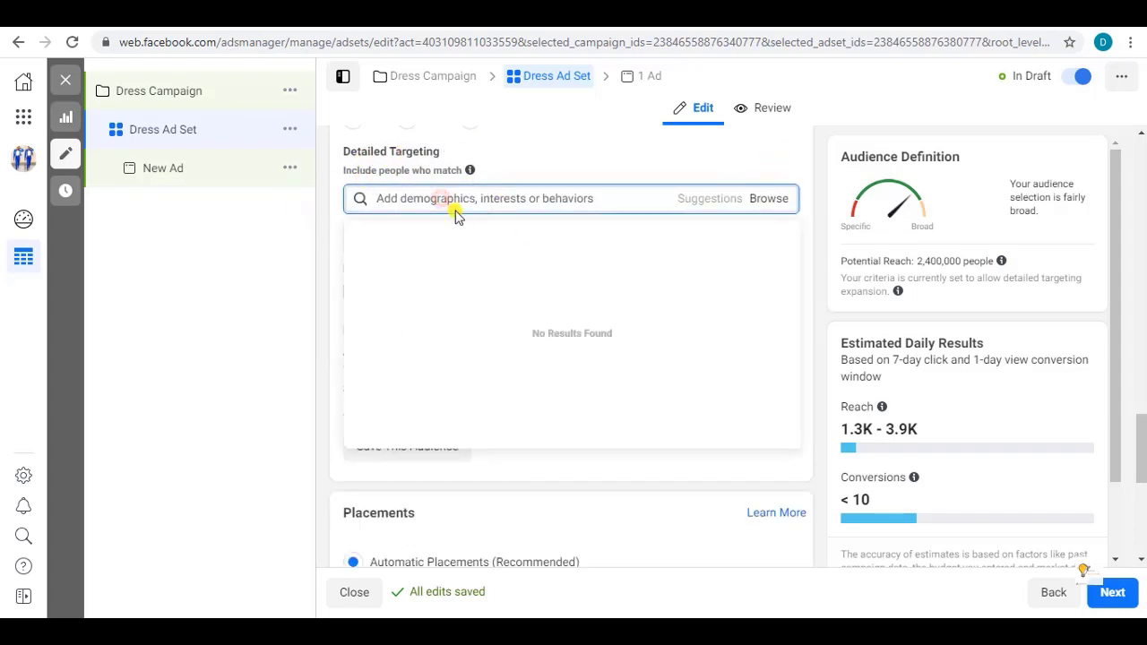
pyautogui.write('fashion')
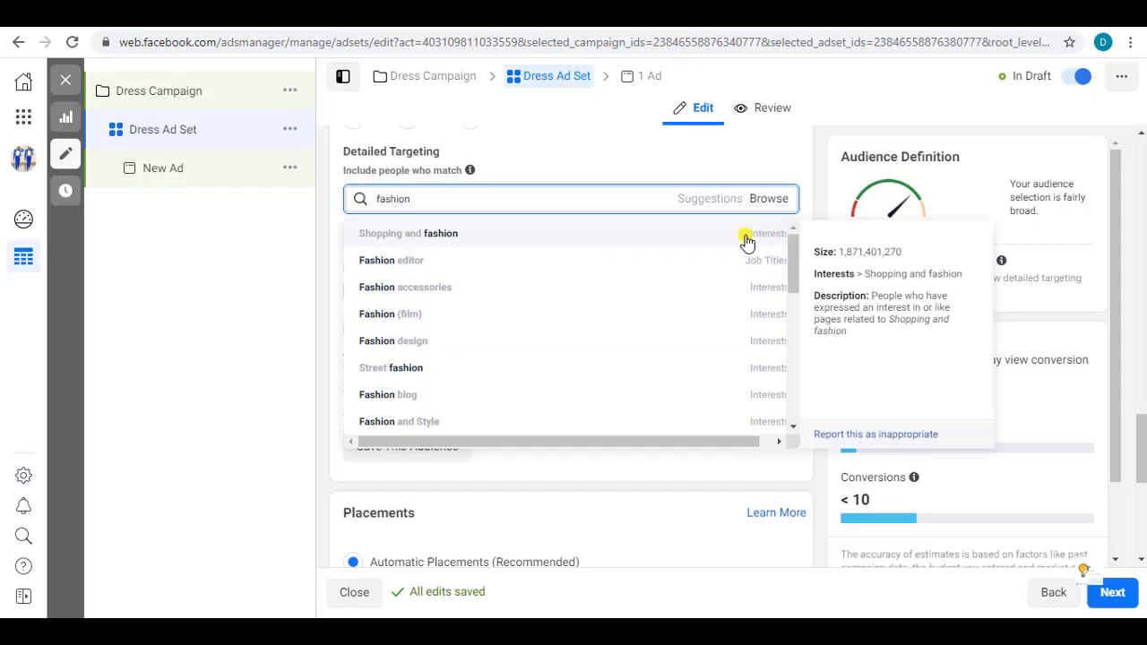
pyautogui.doubleClick(616, 196)
# Step: Browse the Detailed Targeting categories and read the descriptions of Demographics, Interests and Behaviors
pyautogui.click(763, 200)
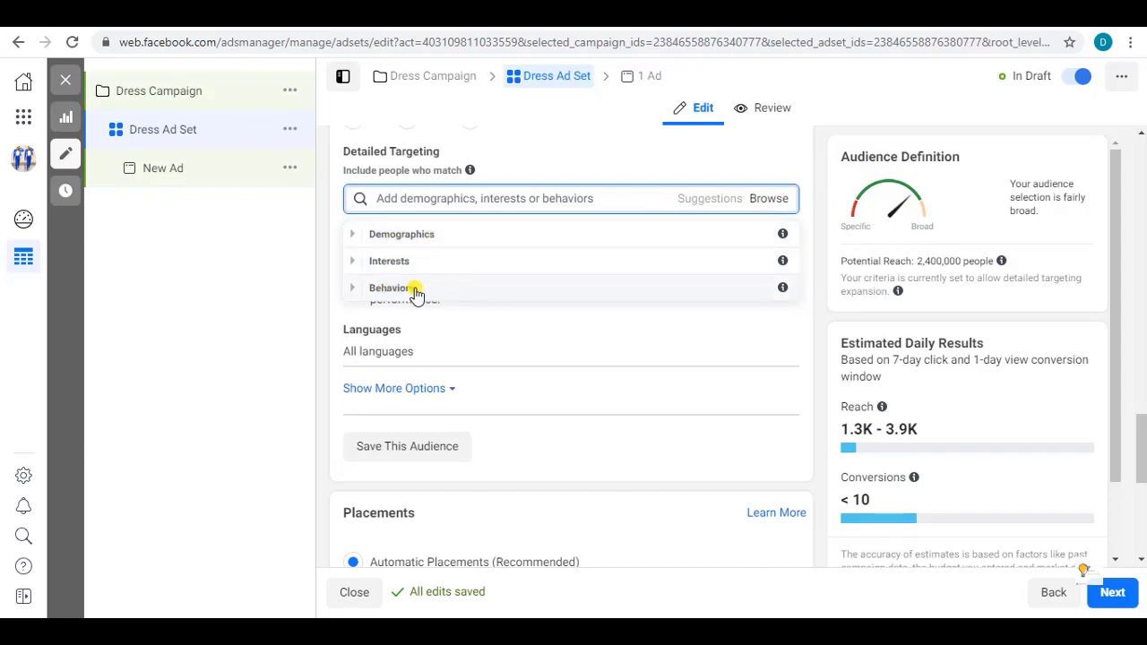
pyautogui.moveTo(784, 238)
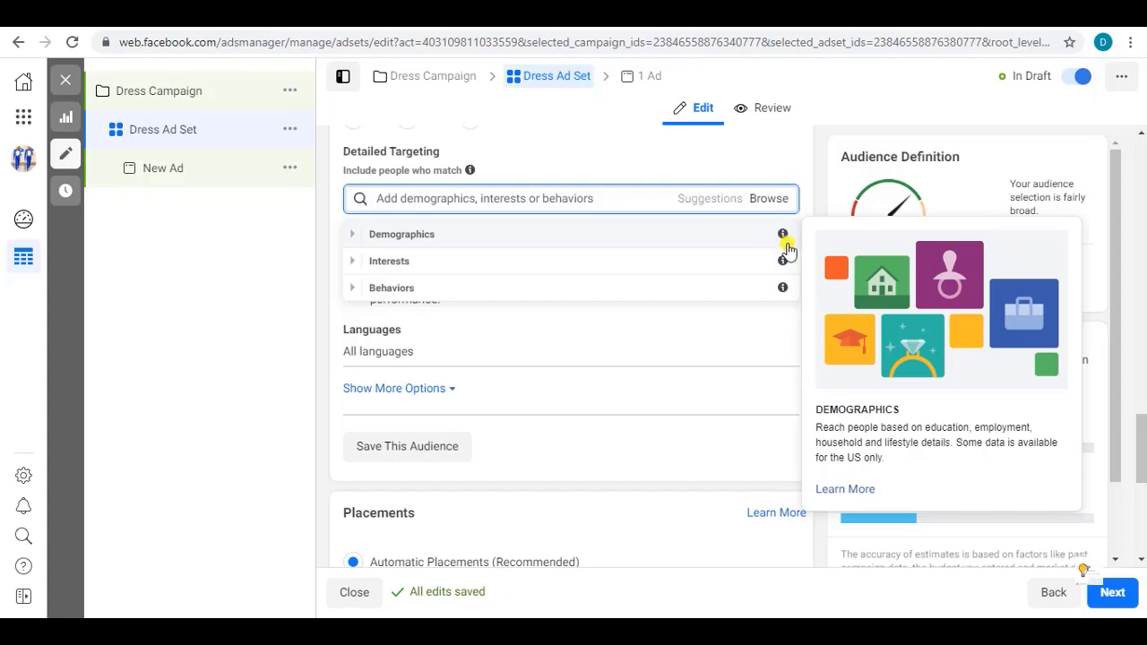
pyautogui.moveTo(783, 266)
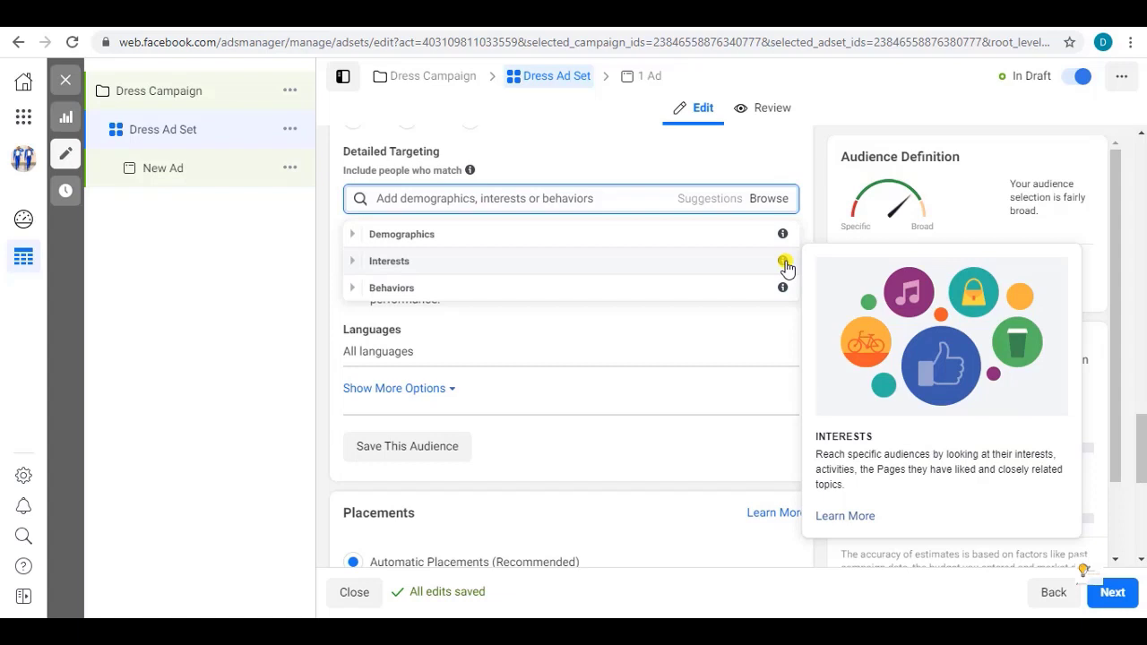
pyautogui.moveTo(785, 291)
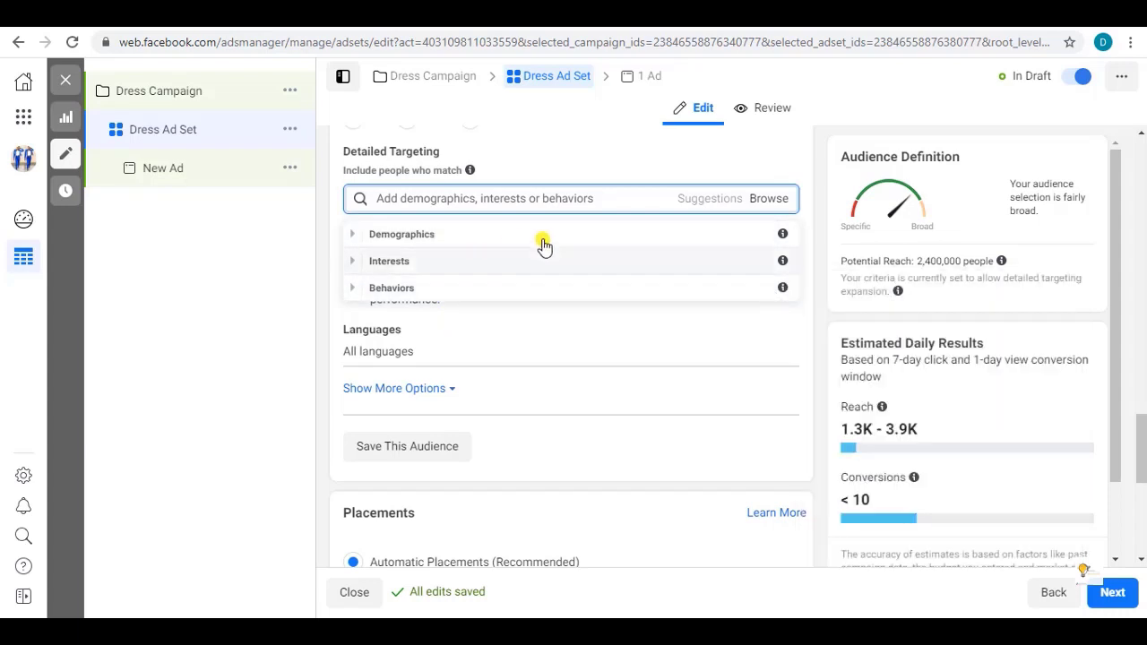
# Step: Search Detailed Targeting for fashion, add the Shopping and fashion interest, and dismiss the tip about audience size
pyautogui.click(583, 201)
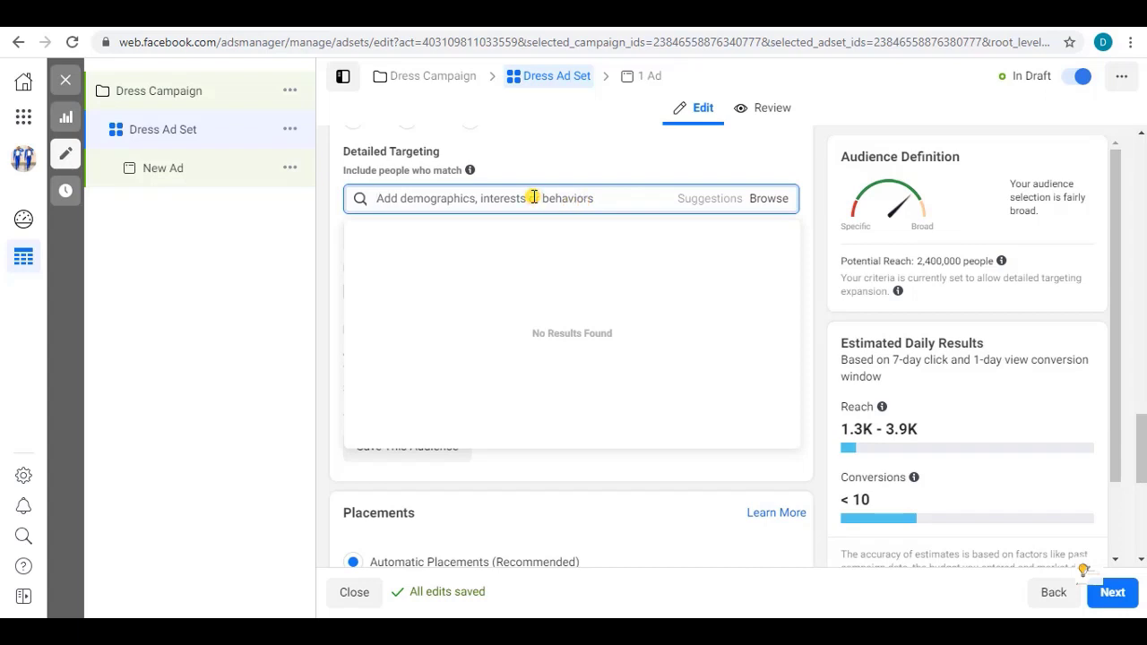
pyautogui.write('fashion')
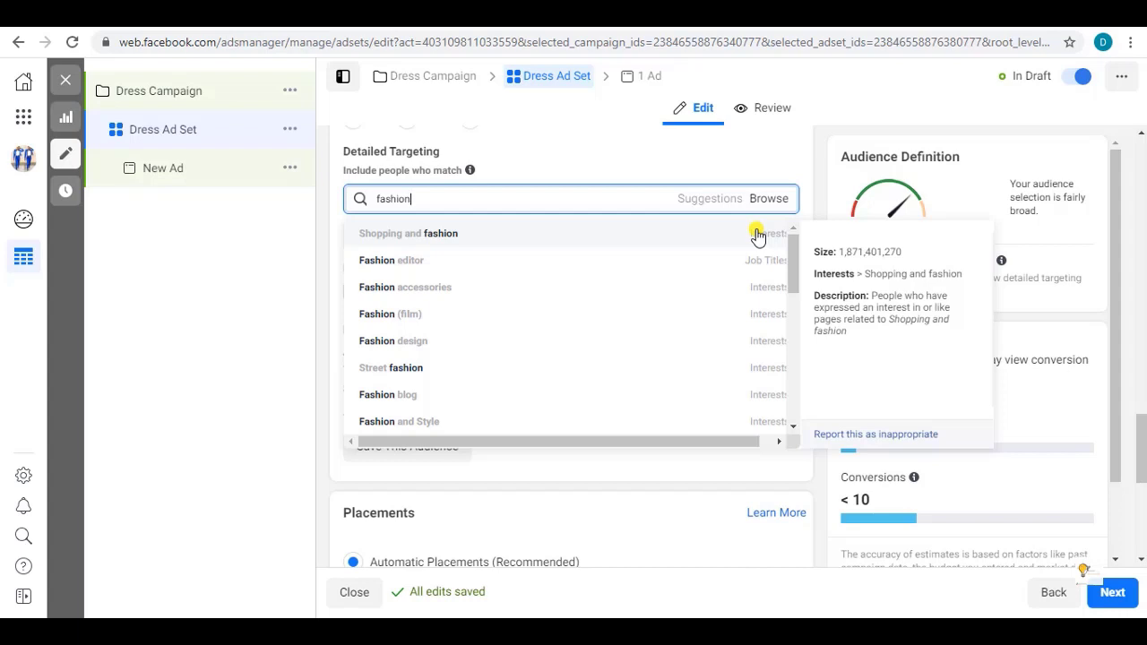
pyautogui.click(685, 233)
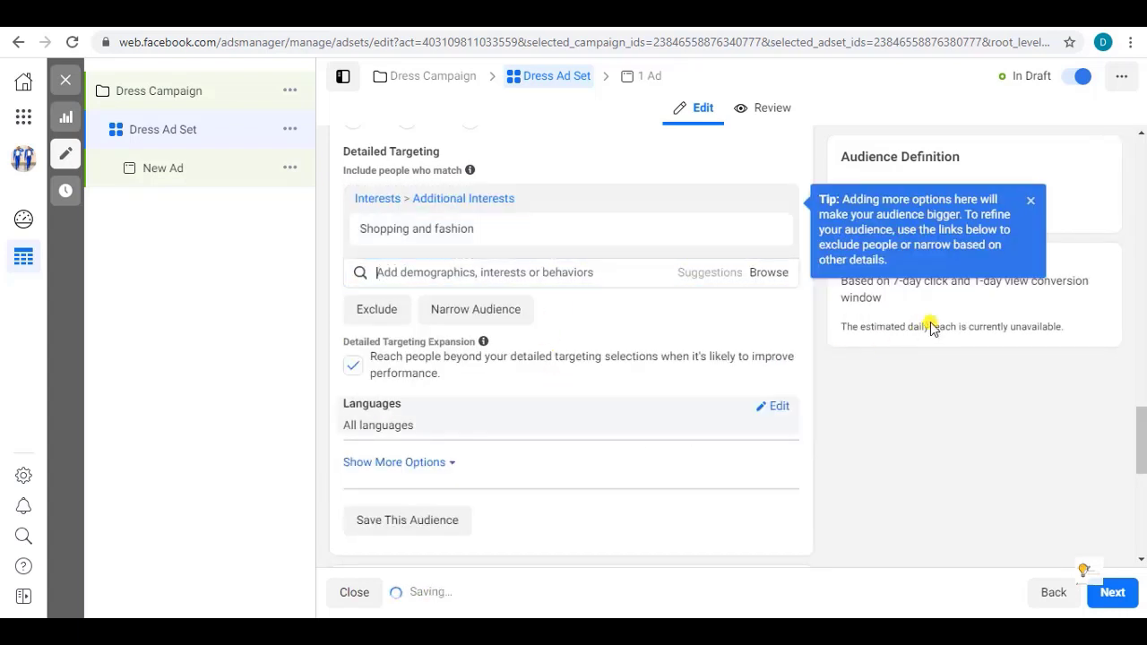
pyautogui.click(1031, 200)
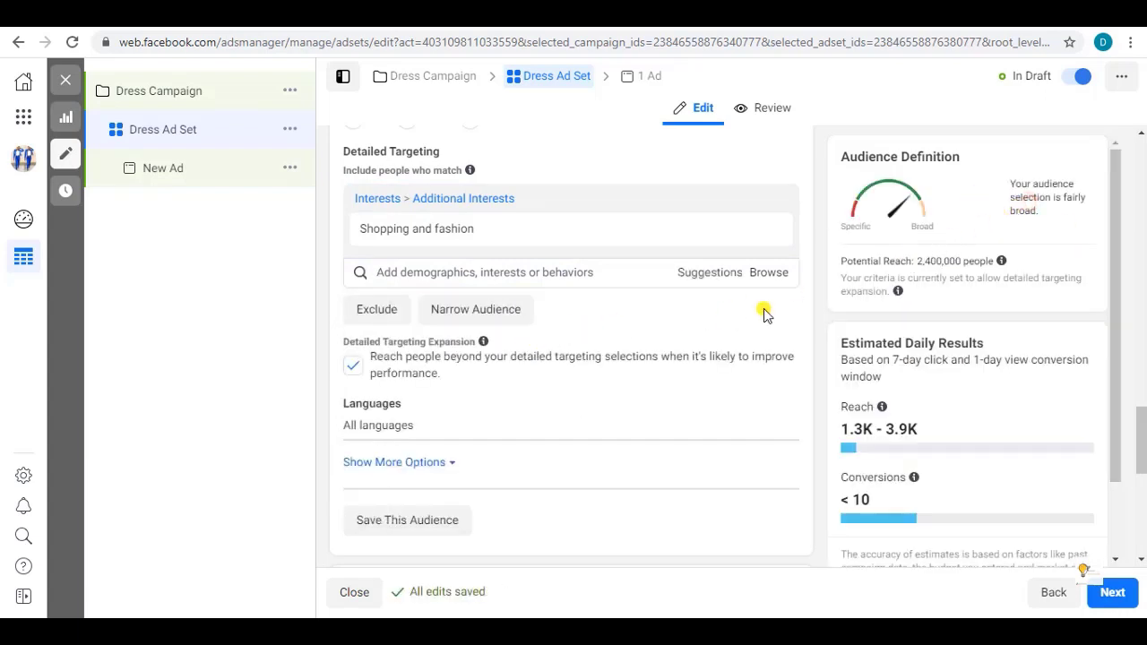
# Step: Examine the Potential Reach figure in Audience Definition and the details of the Shopping and fashion interest
pyautogui.moveTo(898, 290)
pyautogui.moveTo(963, 261); pyautogui.dragTo(916, 261)
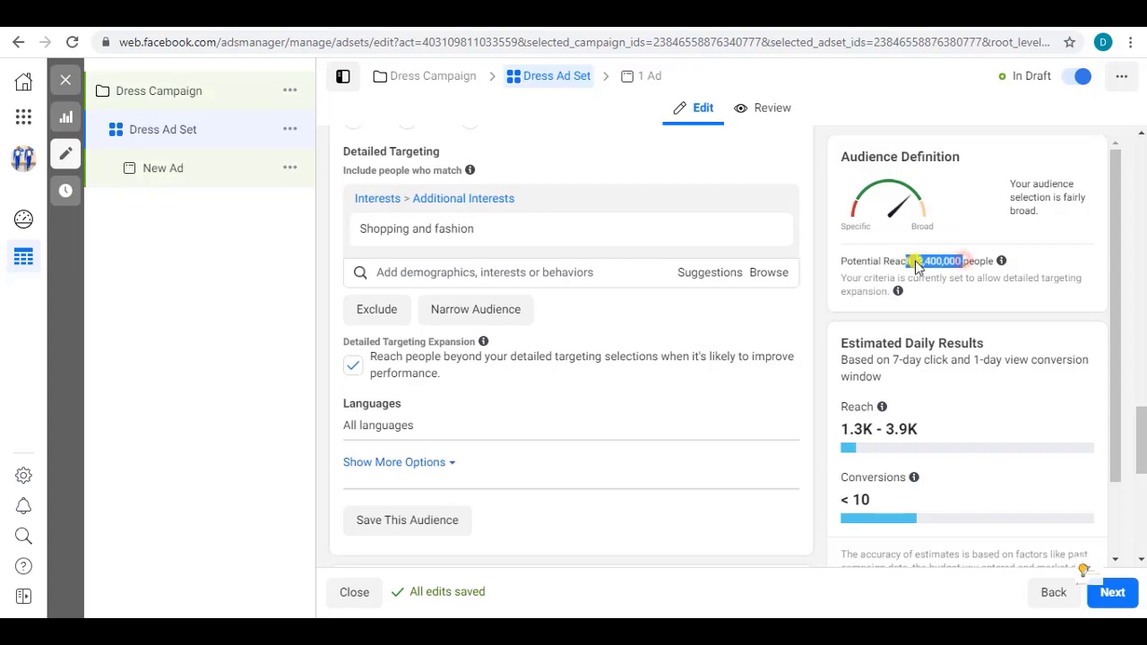
pyautogui.click(942, 262)
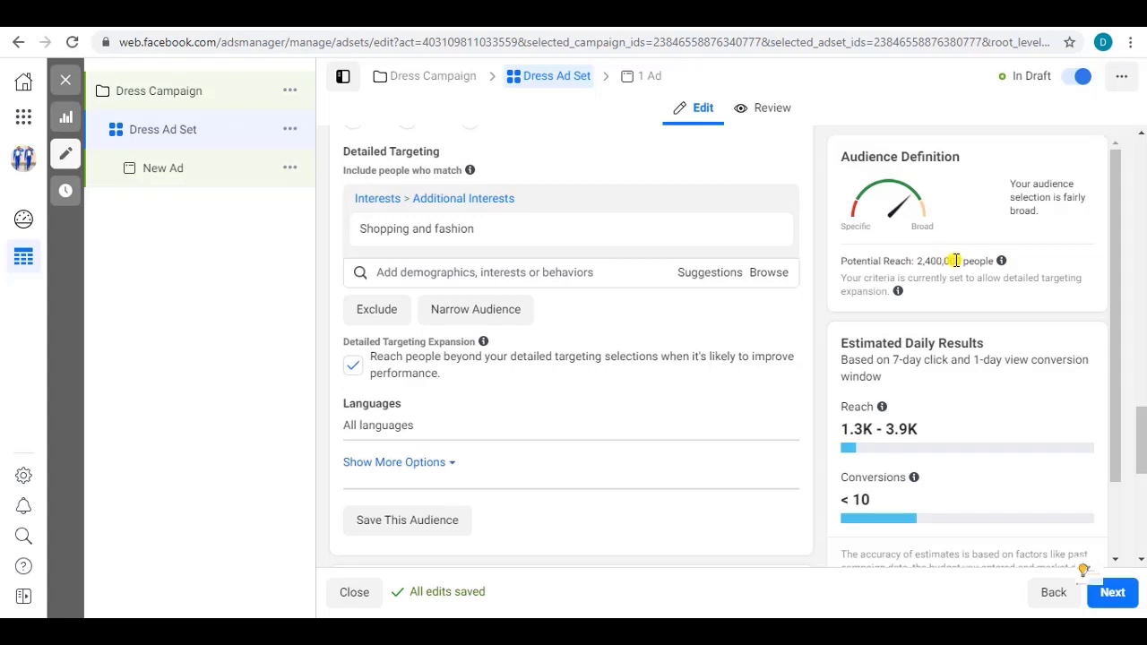
pyautogui.moveTo(961, 261); pyautogui.dragTo(918, 263)
pyautogui.click(920, 261)
pyautogui.moveTo(966, 262); pyautogui.dragTo(918, 261)
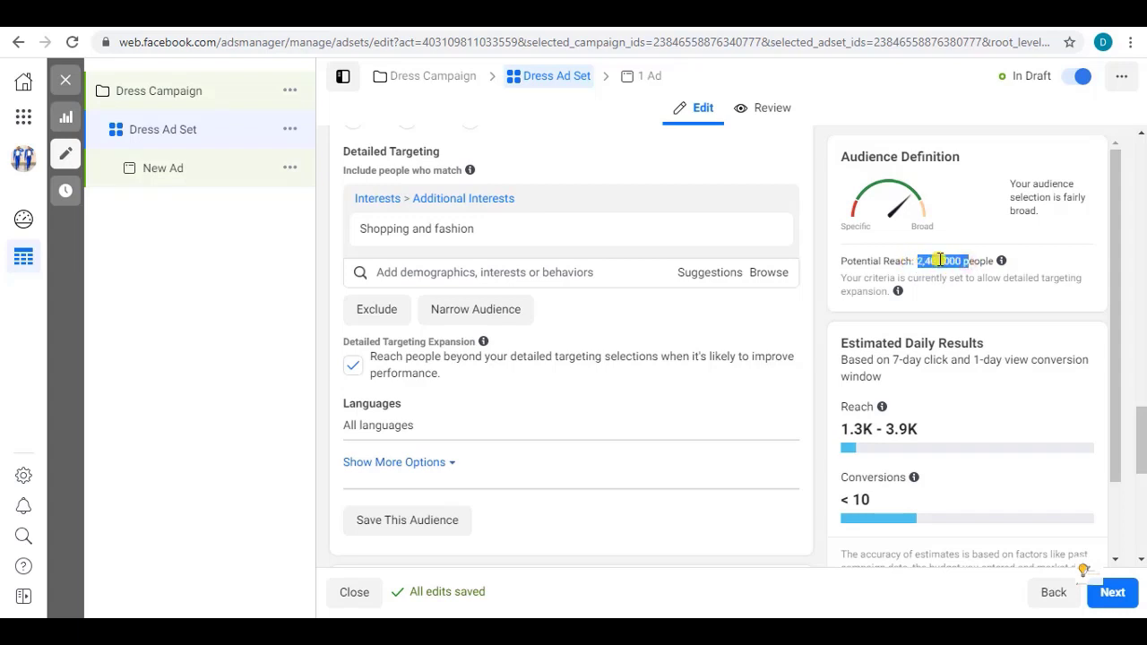
pyautogui.click(939, 260)
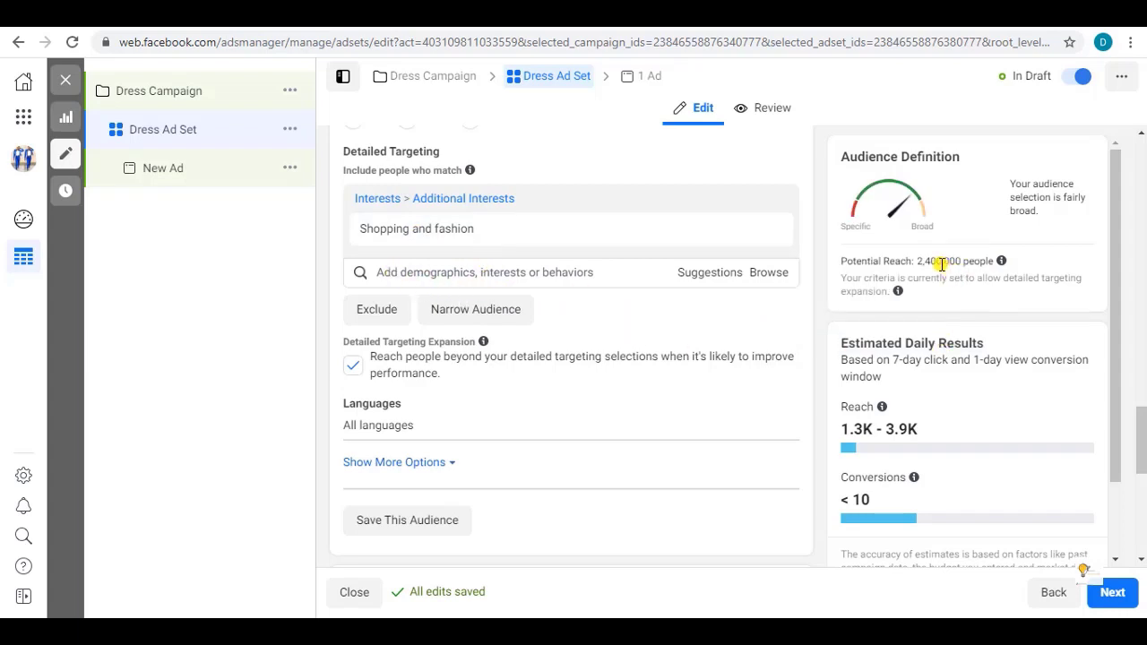
pyautogui.moveTo(418, 223)
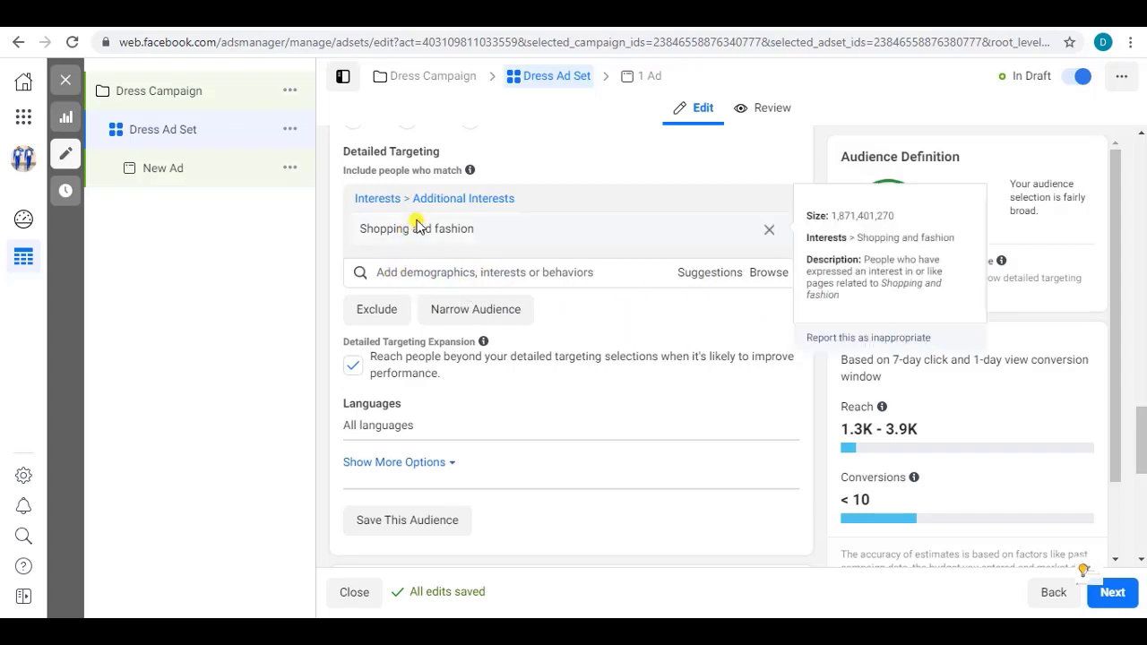
pyautogui.scroll(-1, 417, 225)
pyautogui.scroll(1, 428, 225)
# Step: View the Detailed Targeting suggestions related to Shopping and fashion, check the Online shopping details, and close the list
pyautogui.click(417, 275)
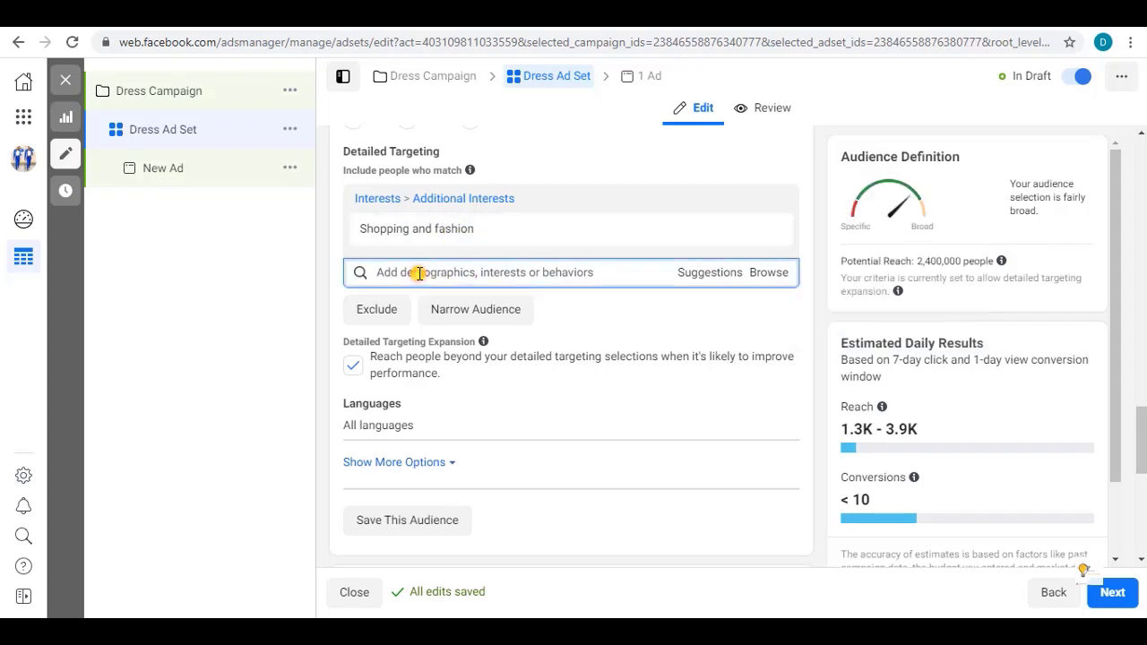
pyautogui.moveTo(412, 229)
pyautogui.click(709, 274)
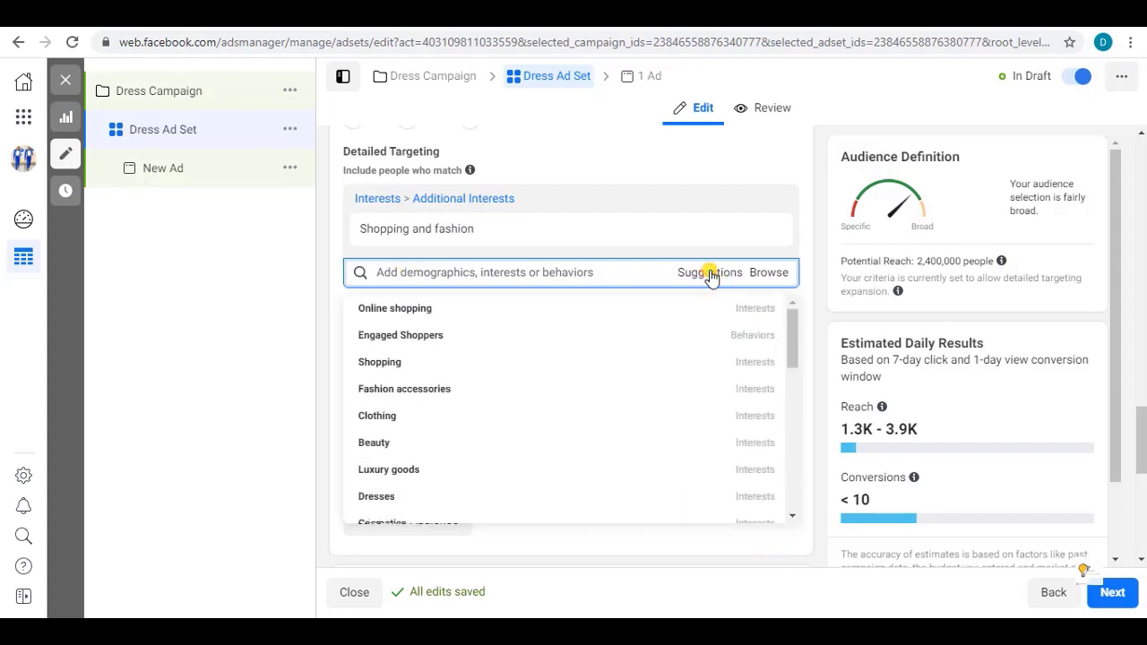
pyautogui.moveTo(389, 314)
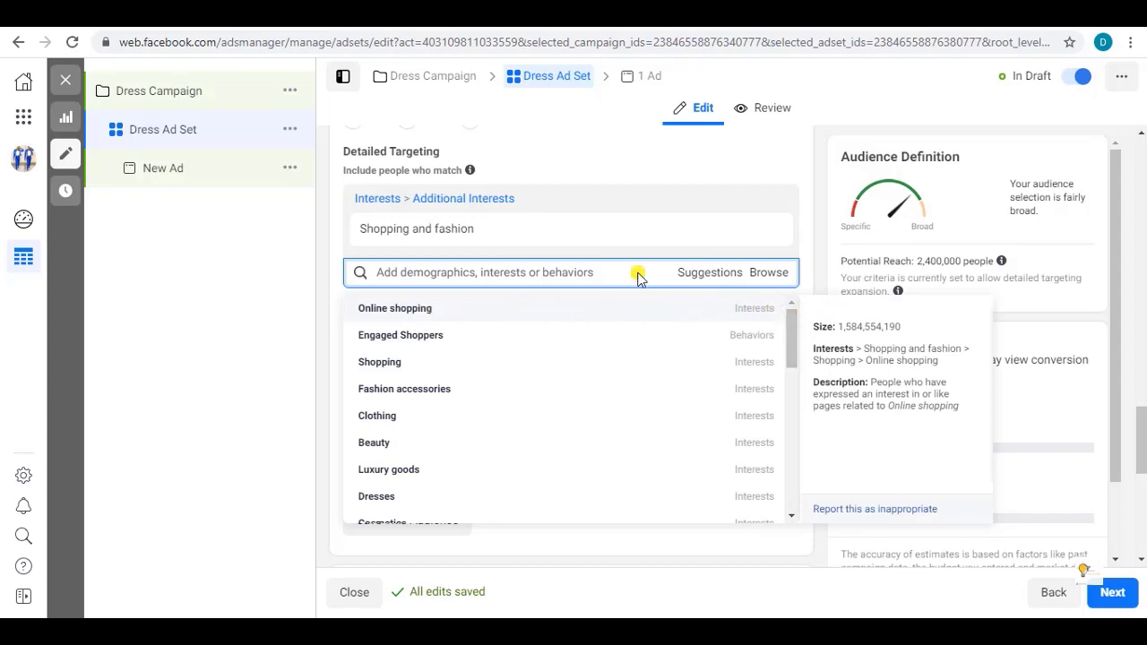
pyautogui.click(691, 240)
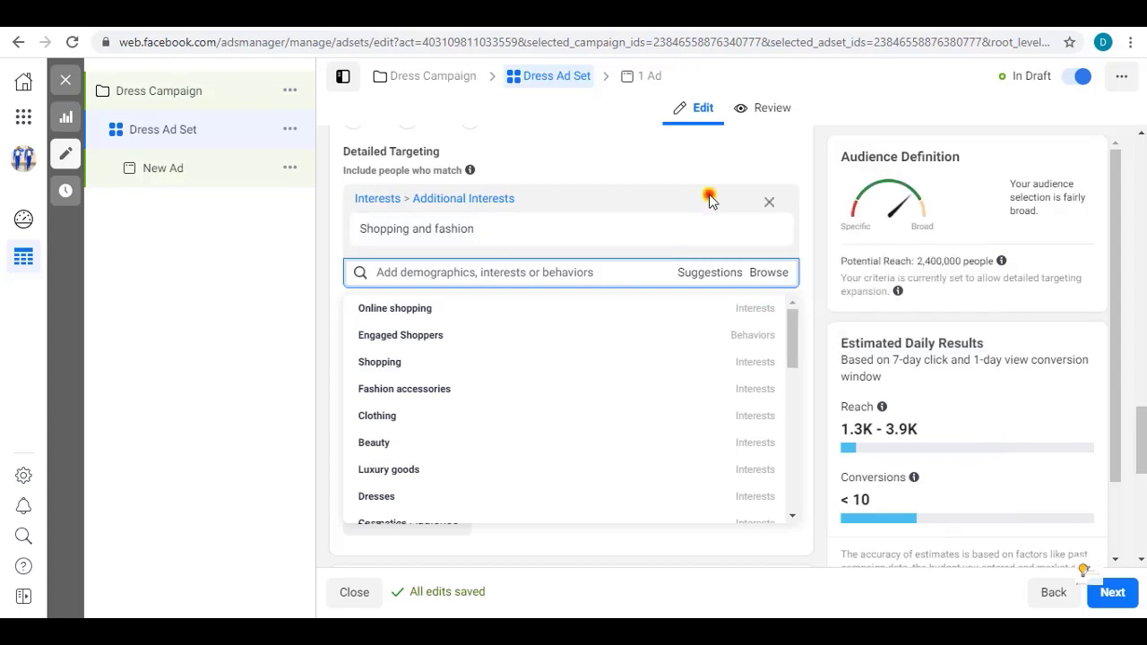
pyautogui.click(597, 161)
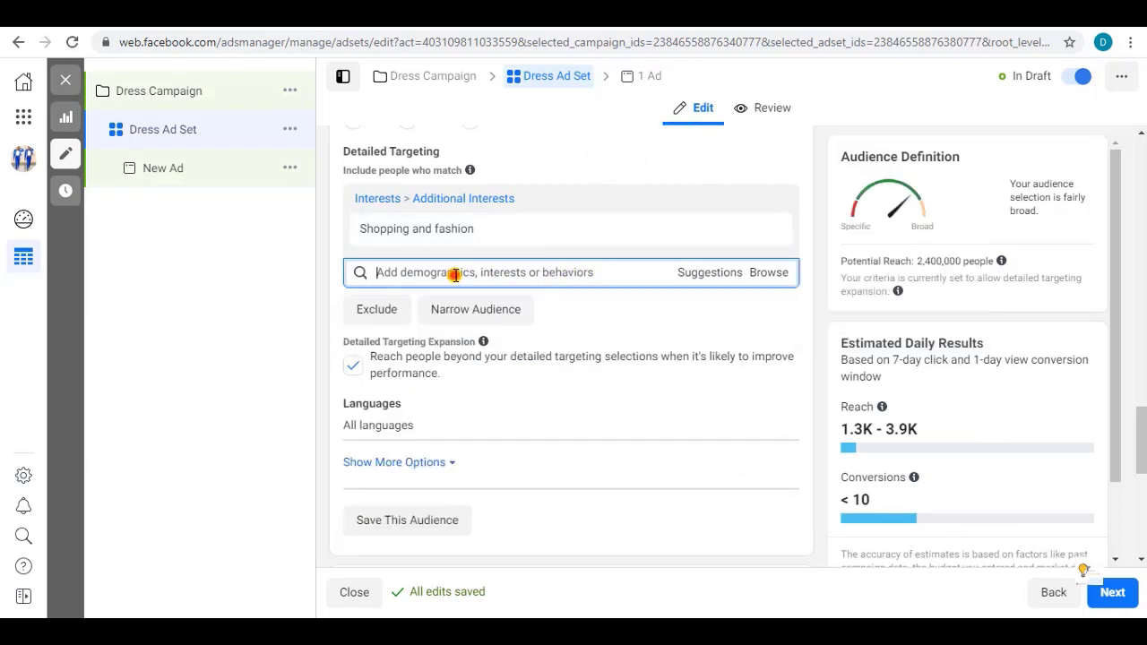
# Step: Search Detailed Targeting for fashion again, look through the matching interests, and clear the search without adding any
pyautogui.write('fashion')
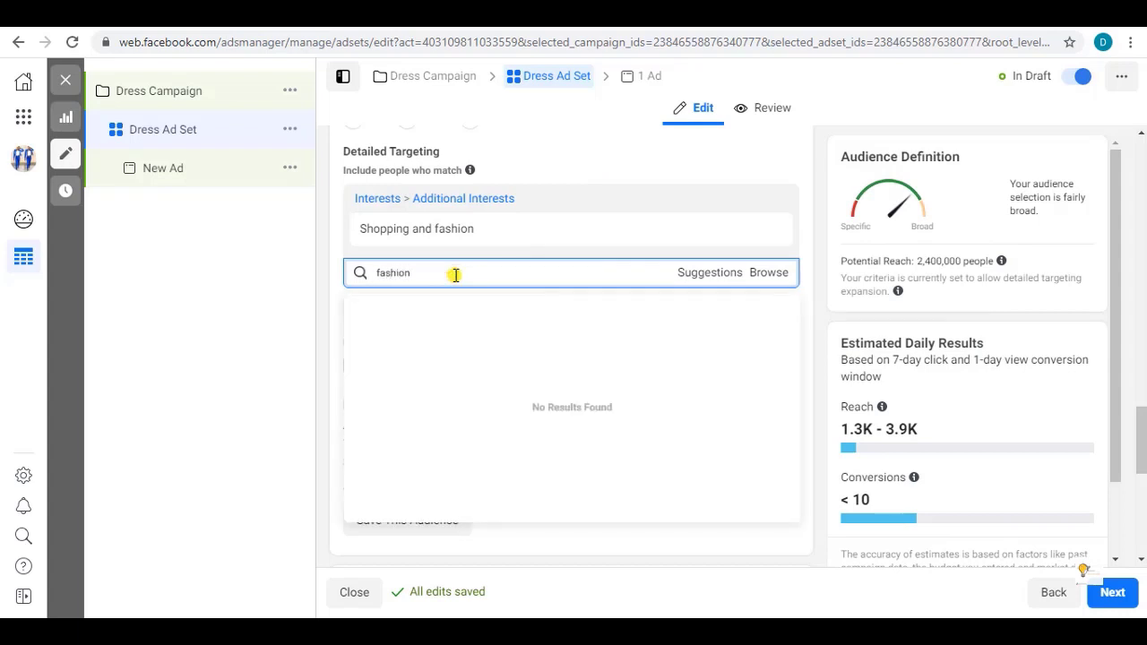
pyautogui.scroll(-5, 470, 392)
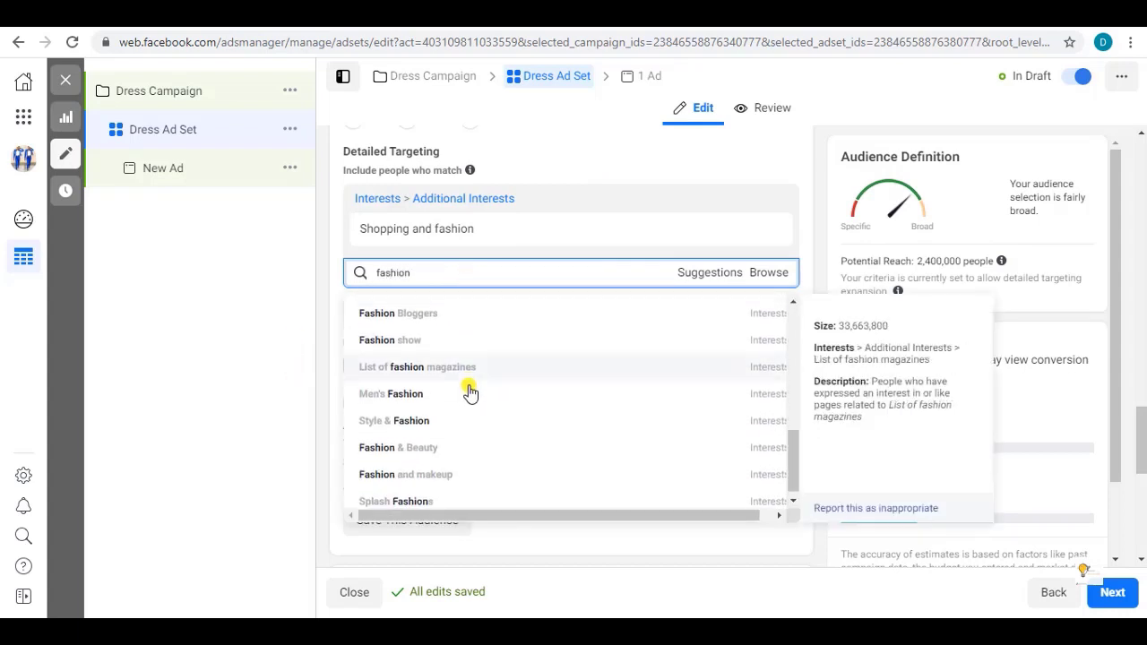
pyautogui.scroll(-5, 469, 392)
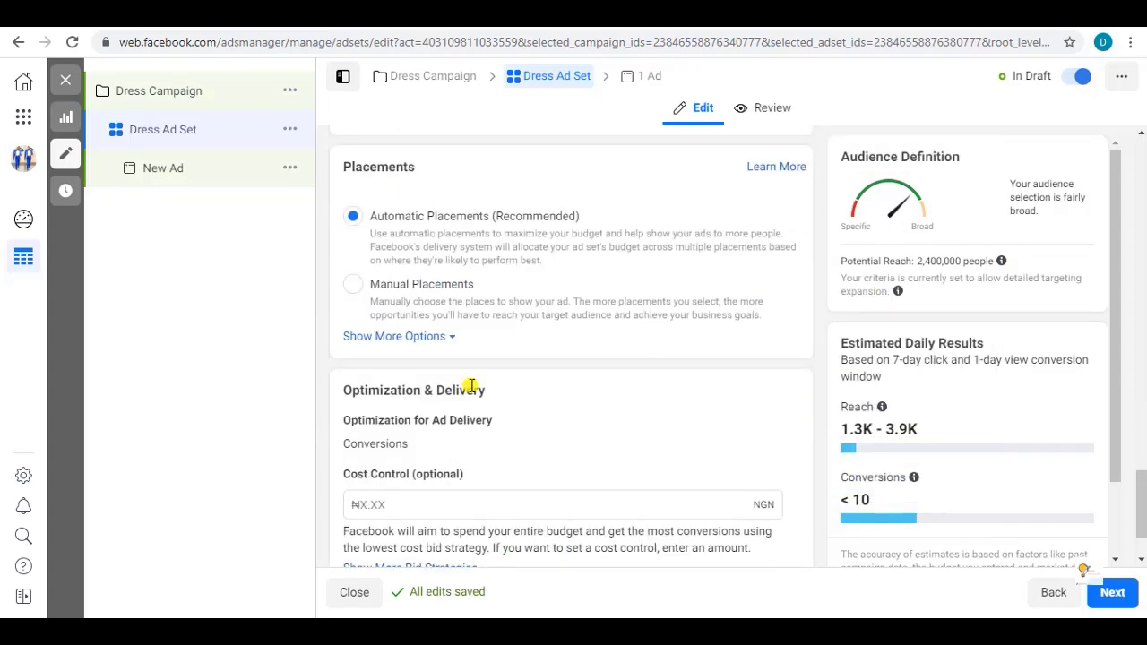
pyautogui.scroll(4, 470, 392)
pyautogui.scroll(8, 469, 392)
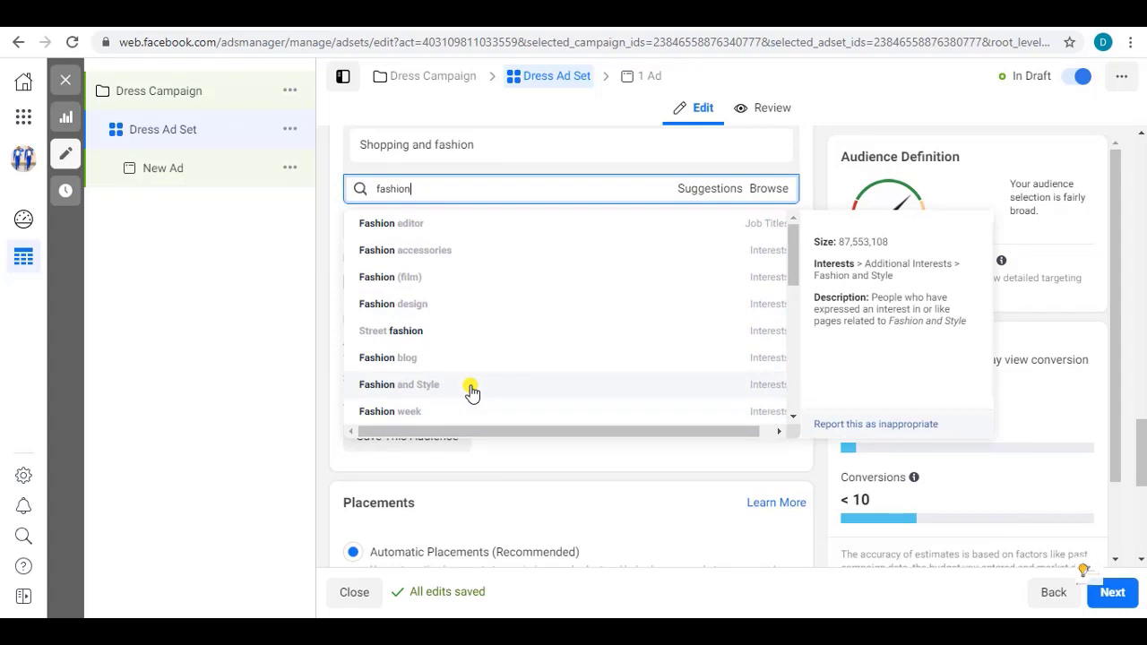
pyautogui.scroll(-4, 448, 363)
pyautogui.scroll(4, 440, 346)
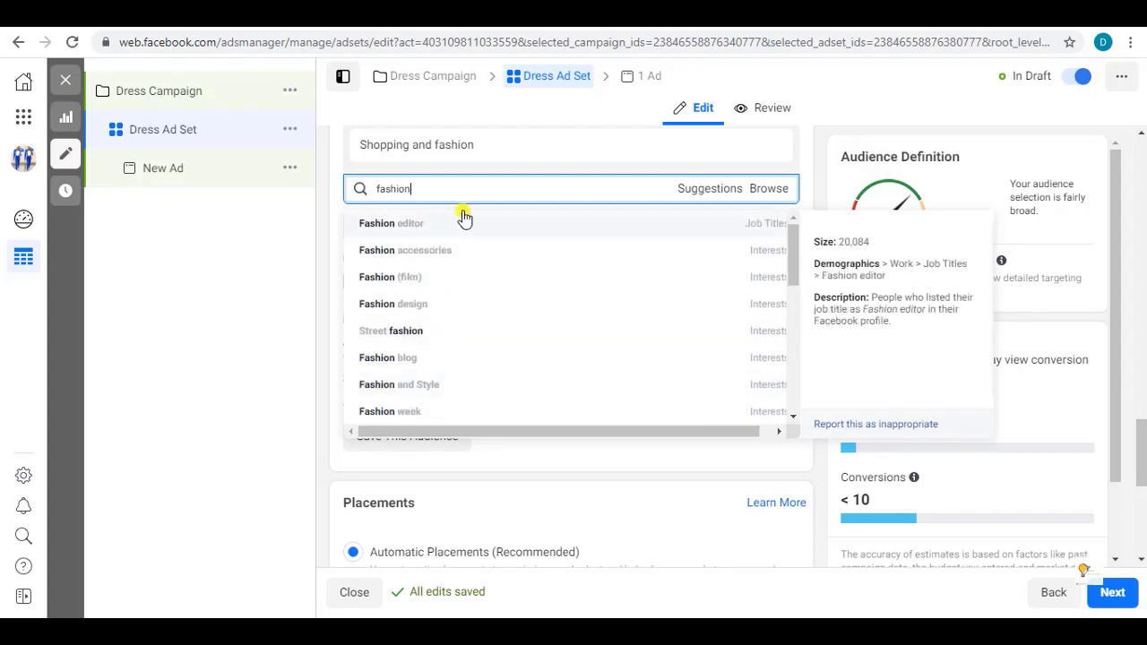
pyautogui.scroll(2, 475, 199)
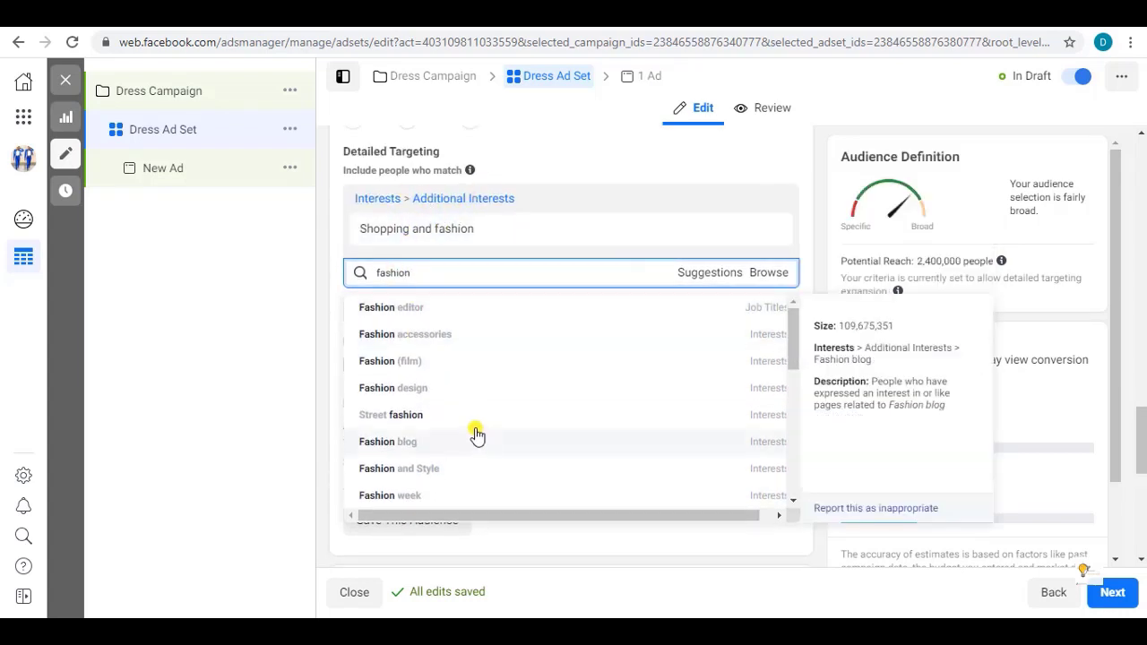
pyautogui.scroll(-2, 434, 399)
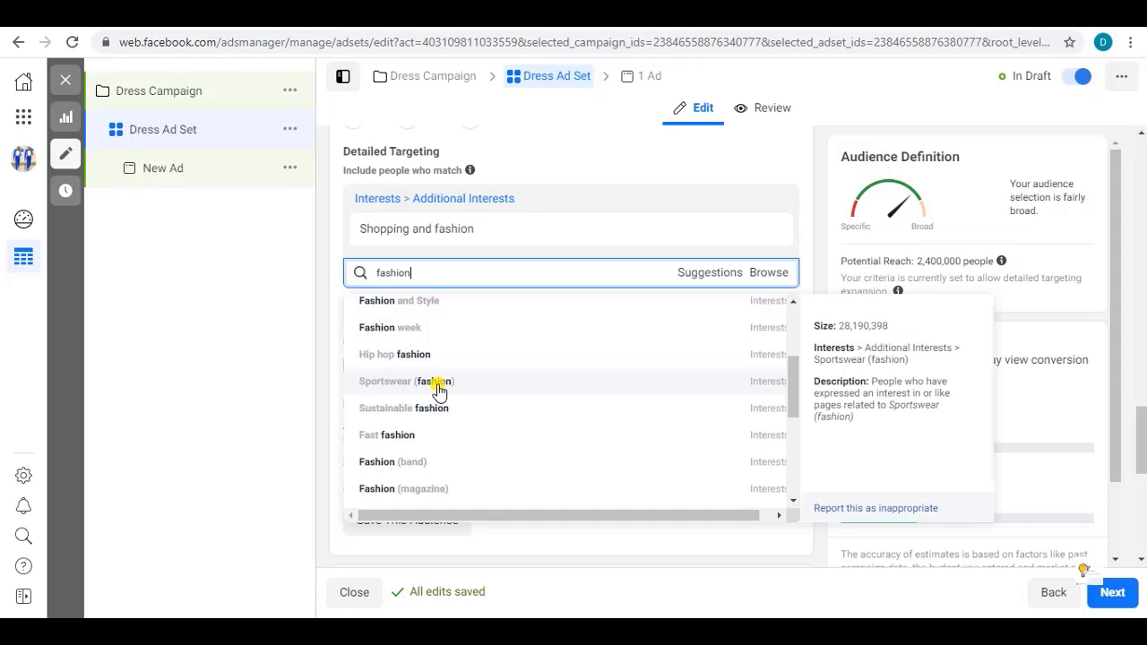
pyautogui.doubleClick(422, 274)
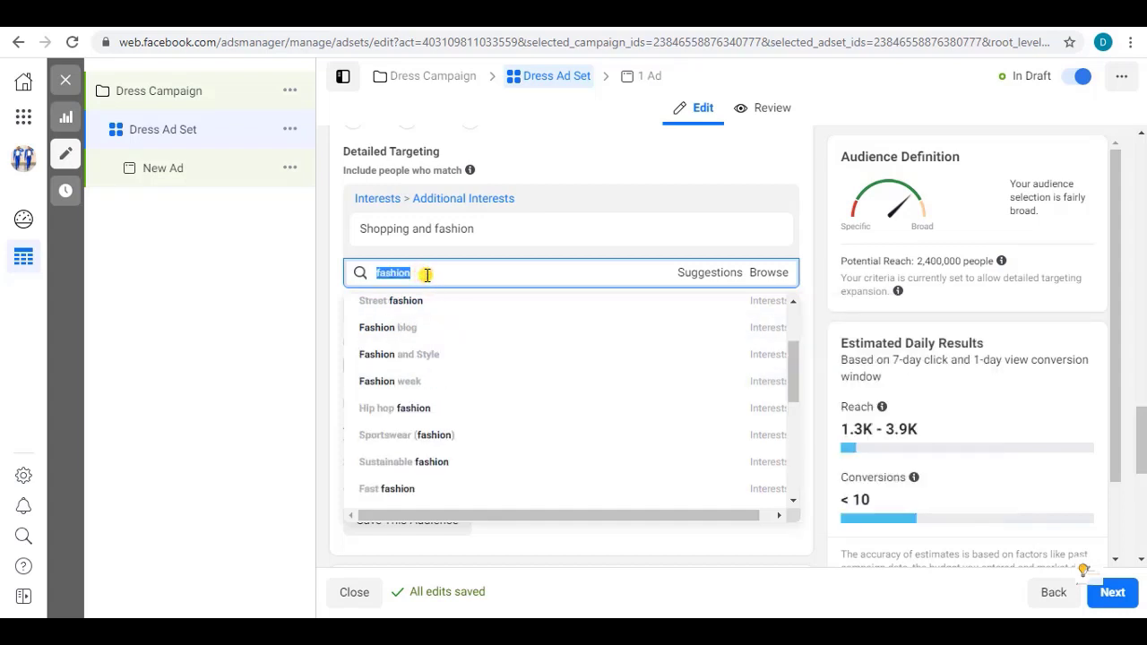
pyautogui.scroll(2, 448, 328)
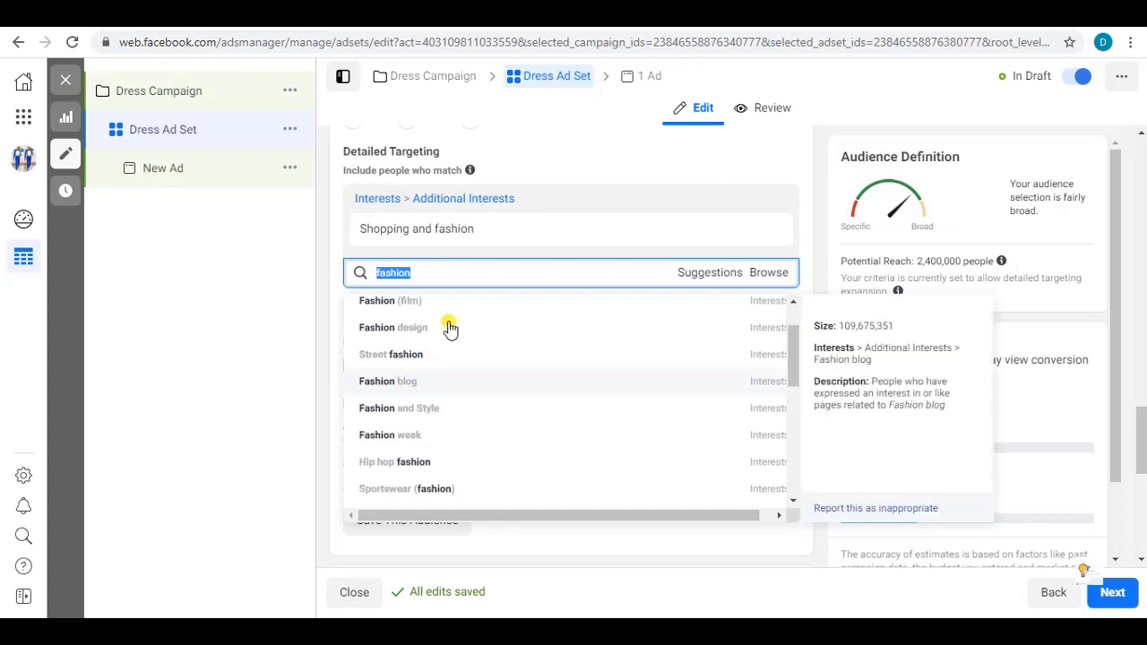
pyautogui.scroll(-1, 422, 417)
pyautogui.scroll(-4, 422, 418)
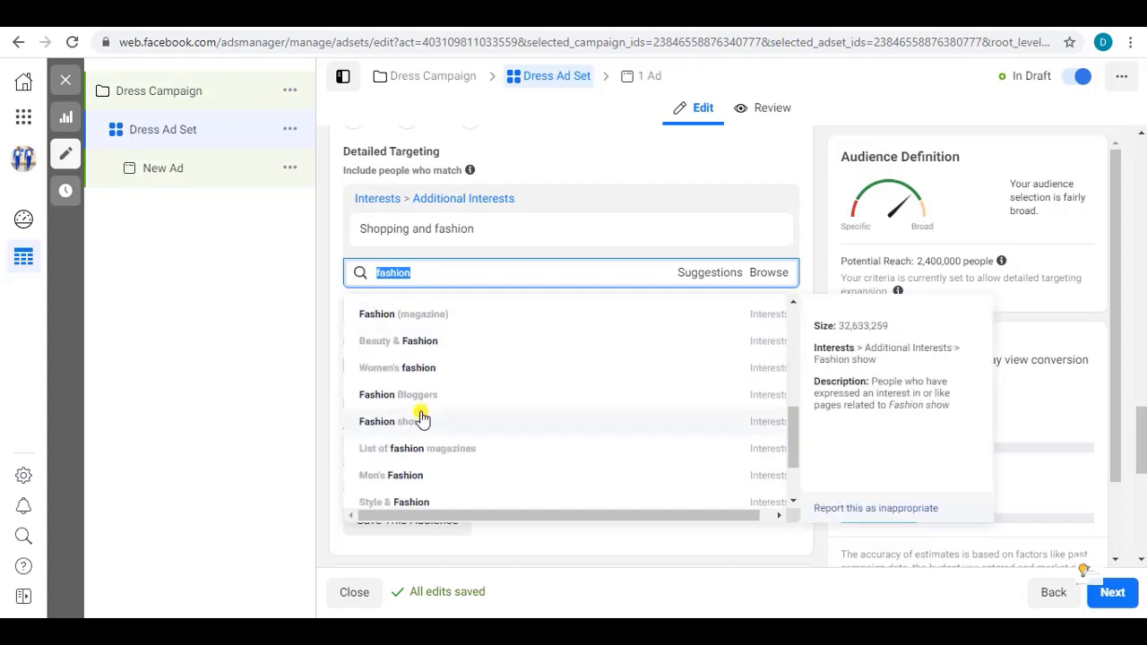
pyautogui.scroll(5, 421, 418)
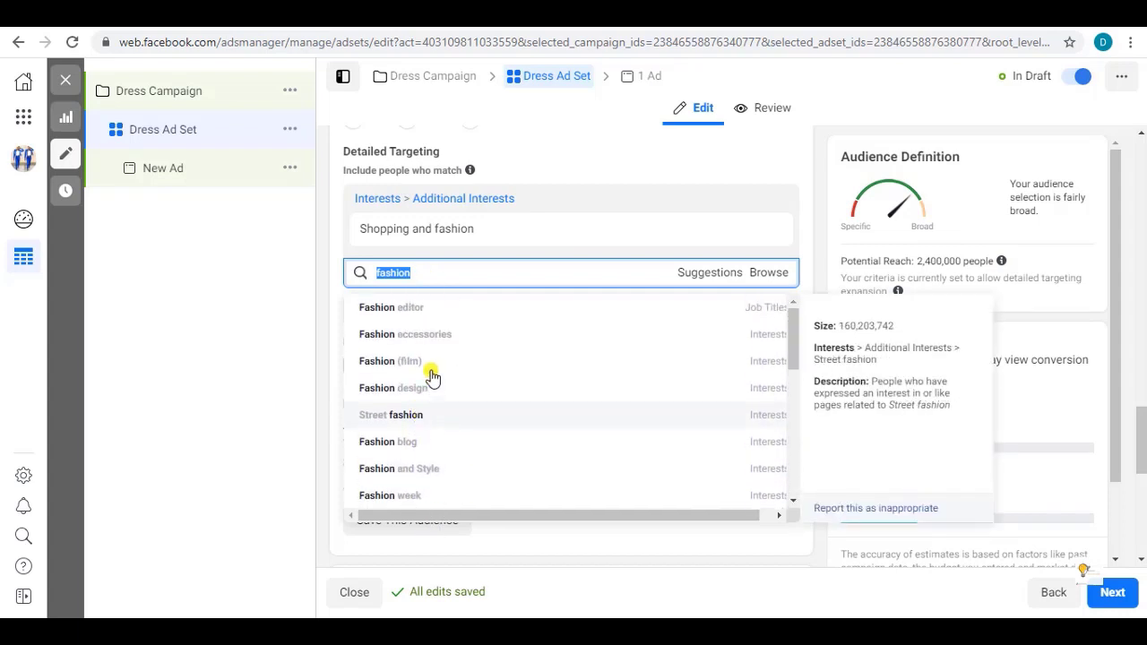
pyautogui.press('BackSpace')
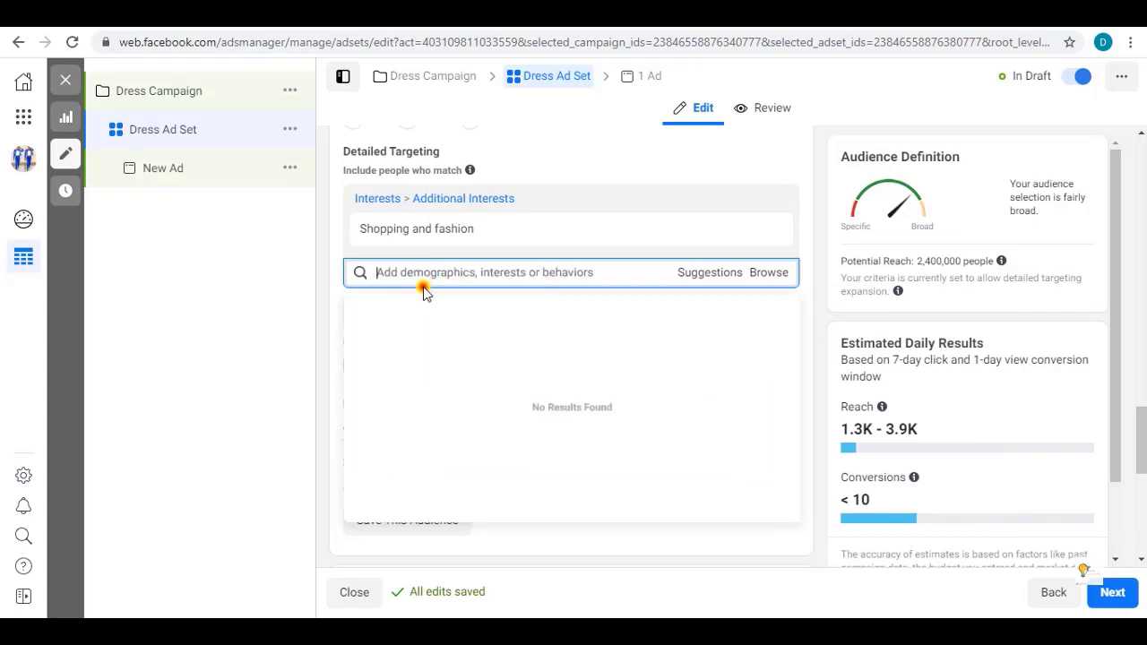
pyautogui.click(422, 274)
pyautogui.click(807, 255)
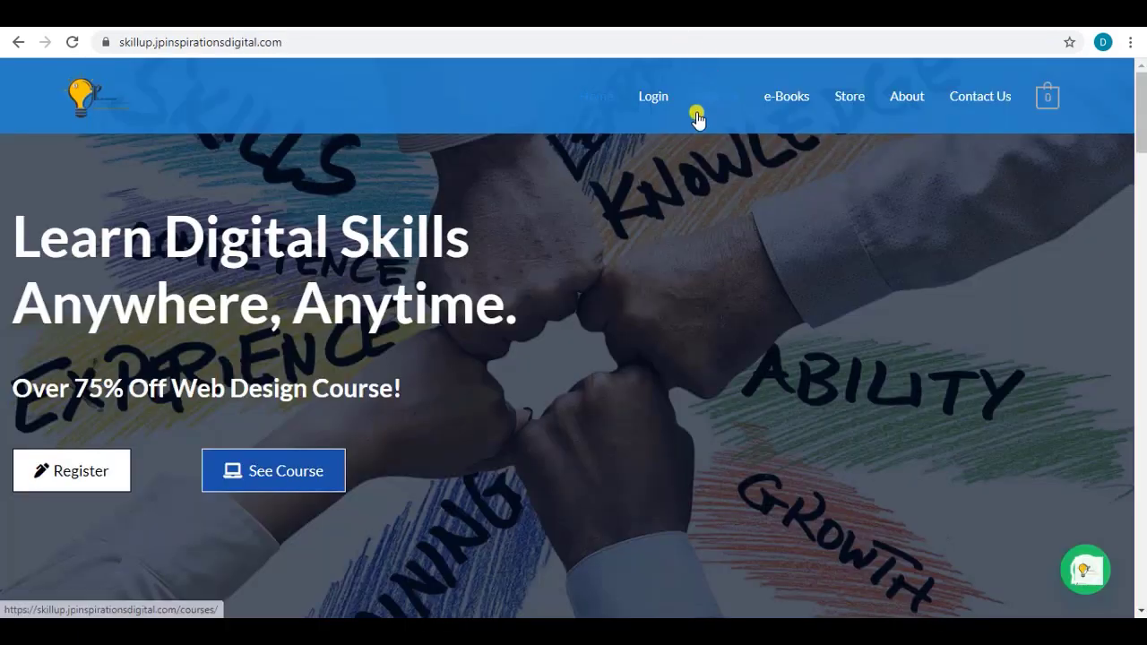
# Step: Switch to the skillup.jpinspirationsdigital.com website, look over its home page, and view the course listing
pyautogui.scroll(-5, 348, 389)
pyautogui.scroll(5, 347, 390)
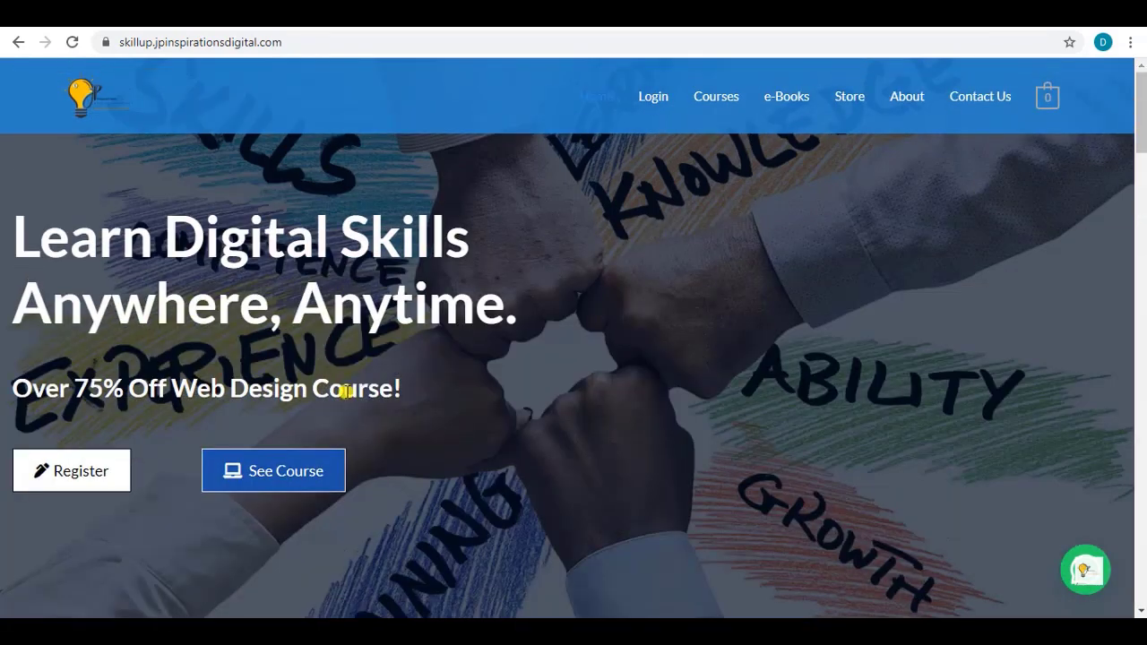
pyautogui.click(259, 467)
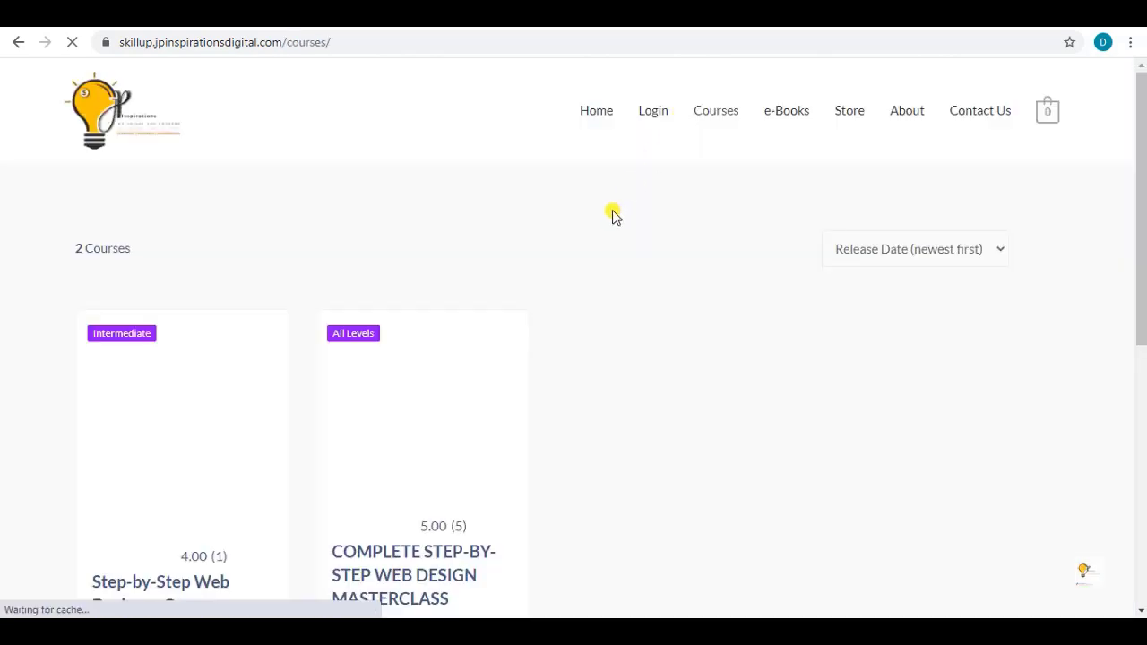
pyautogui.scroll(-2, 645, 268)
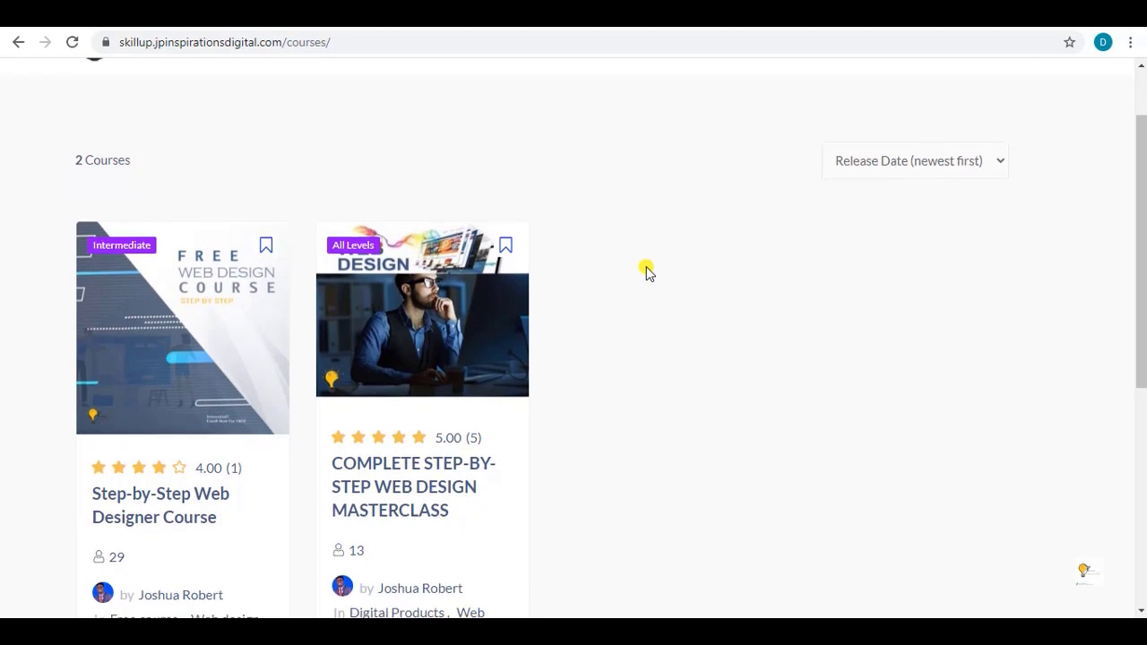
pyautogui.scroll(2, 647, 270)
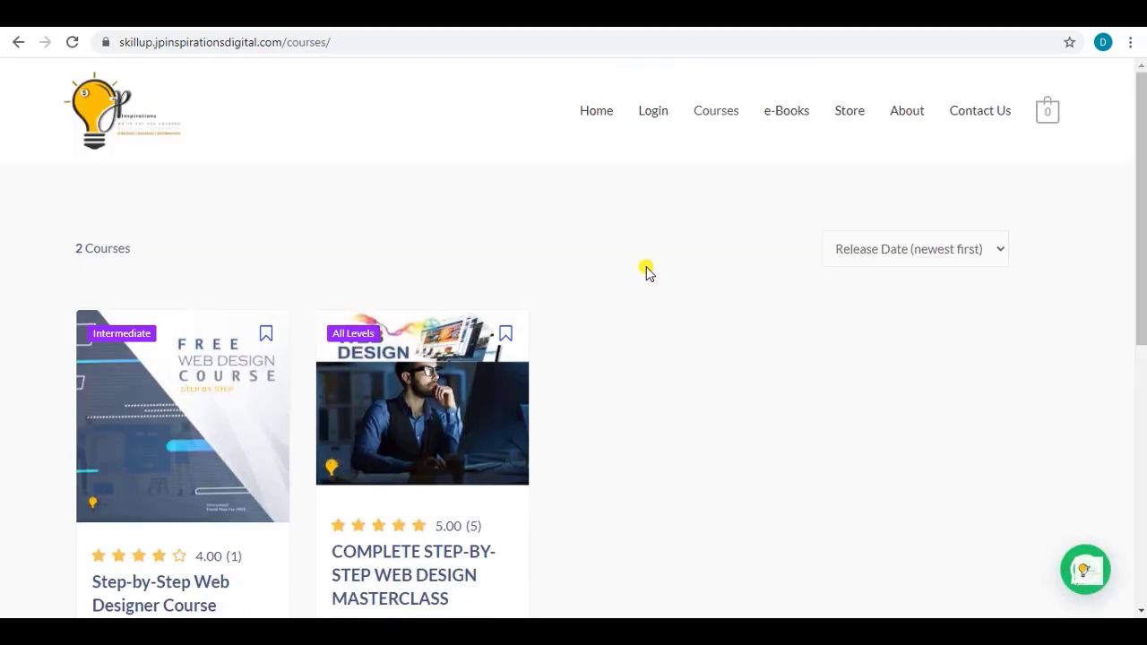
# Step: Look over the two web design courses in the listing and examine the regular and discounted prices of the masterclass
pyautogui.scroll(-2, 648, 271)
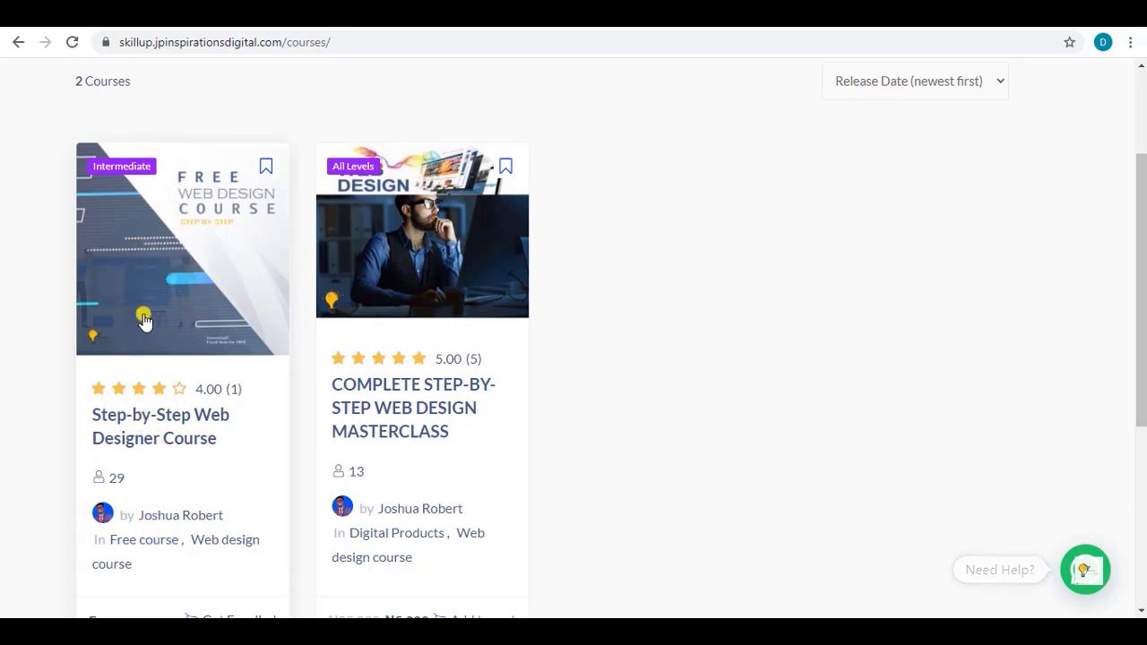
pyautogui.scroll(-1, 148, 302)
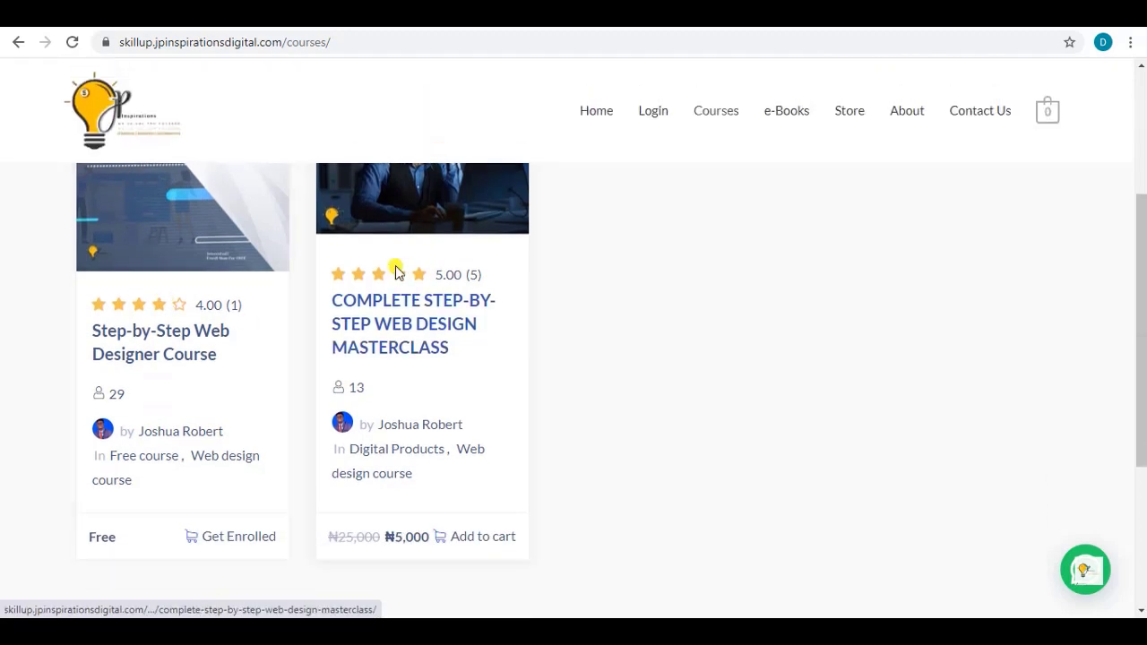
pyautogui.scroll(1, 420, 408)
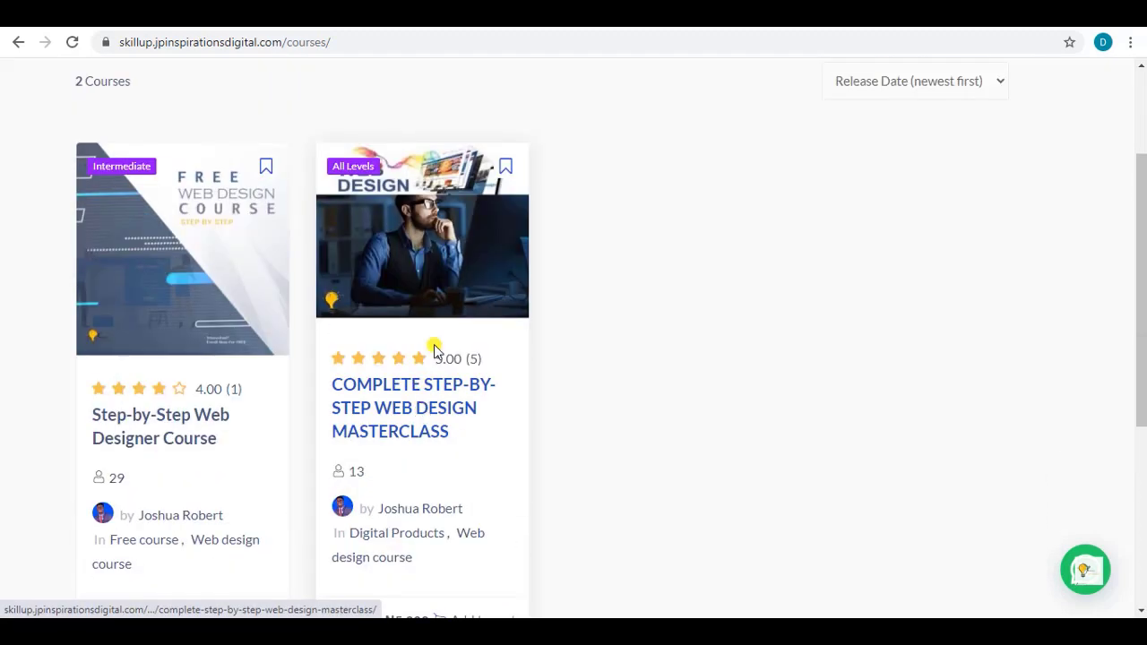
pyautogui.scroll(-1, 427, 359)
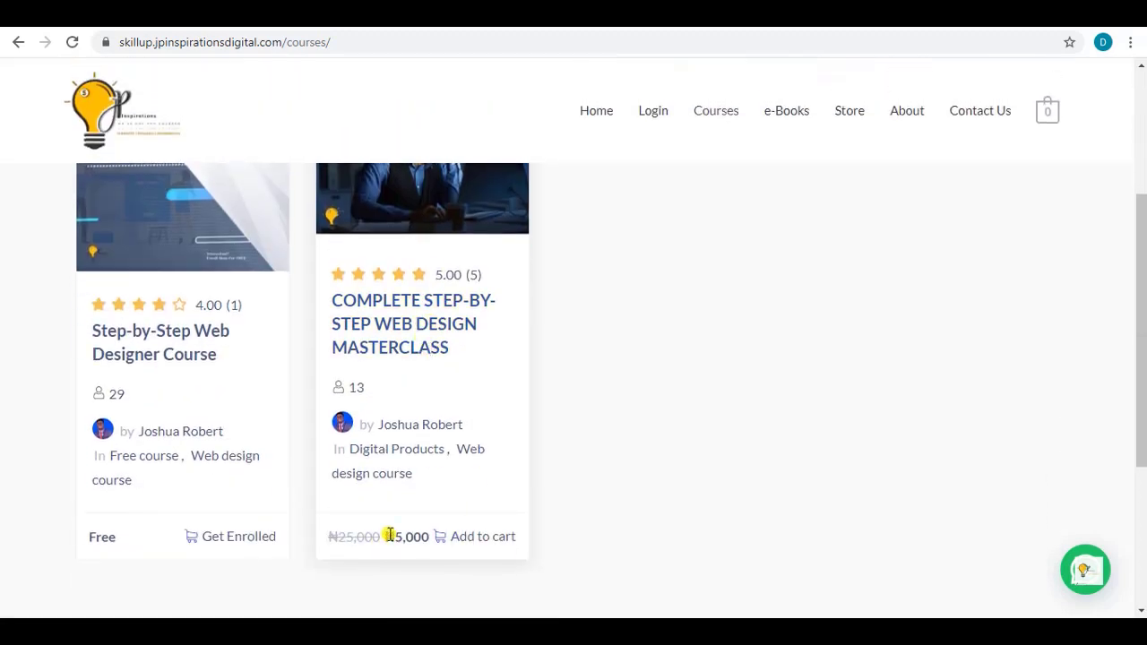
pyautogui.moveTo(388, 538); pyautogui.dragTo(428, 543)
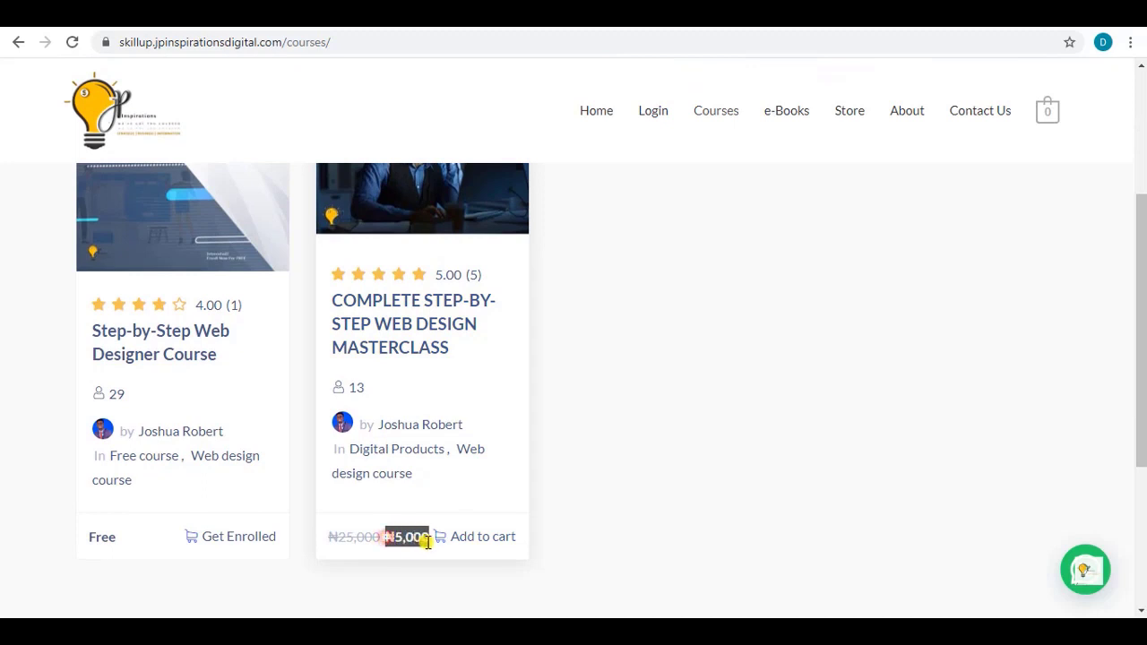
pyautogui.click(409, 540)
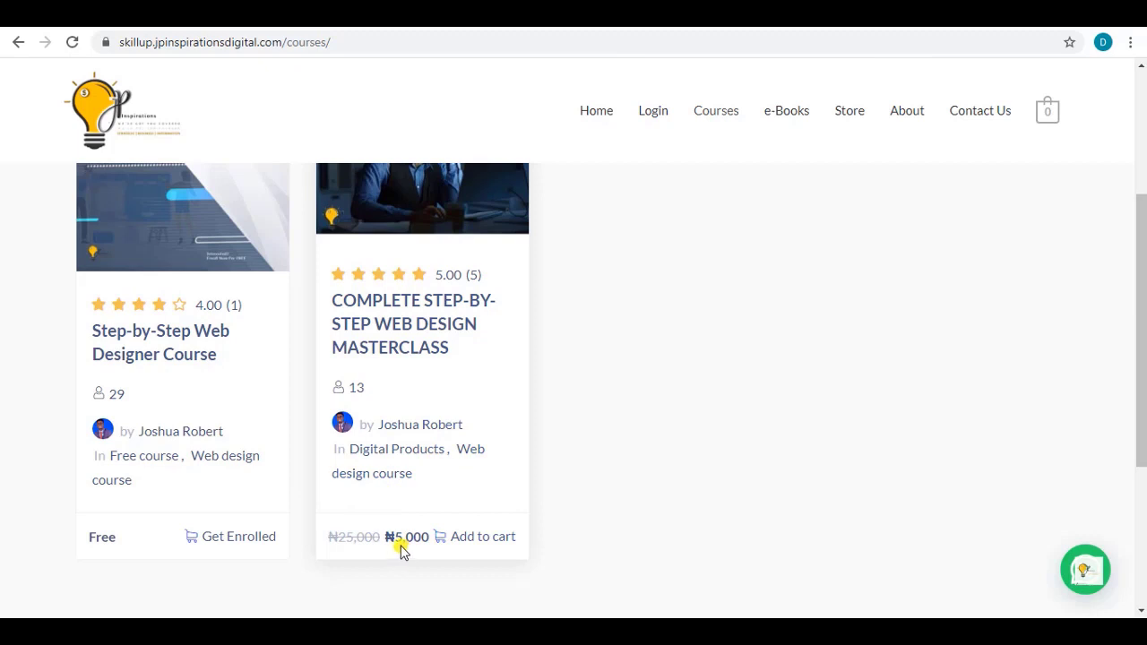
pyautogui.doubleClick(378, 537)
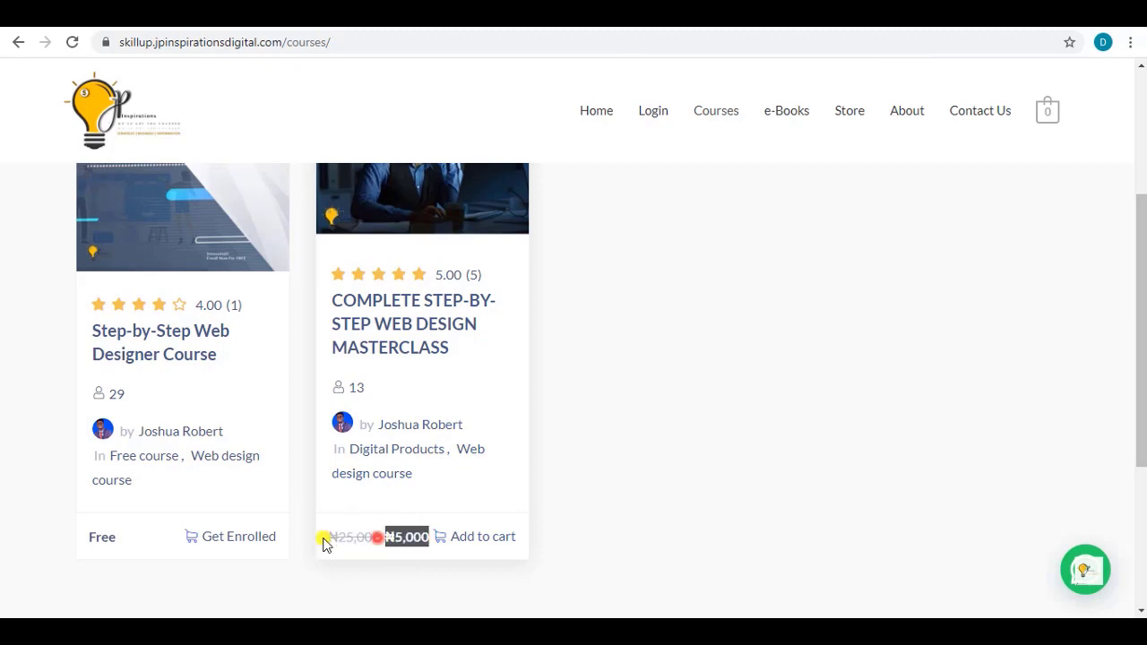
pyautogui.click(349, 539)
pyautogui.scroll(1, 401, 376)
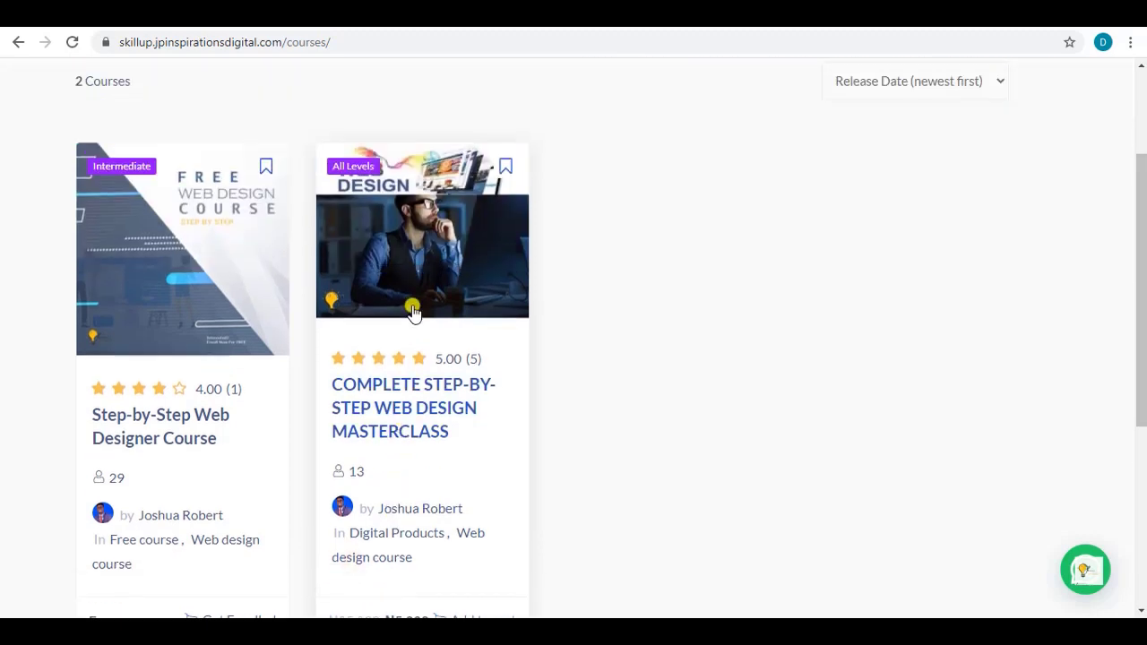
# Step: Open the COMPLETE STEP-BY-STEP WEB DESIGN MASTERCLASS course and go to its Topics for this course section
pyautogui.click(410, 313)
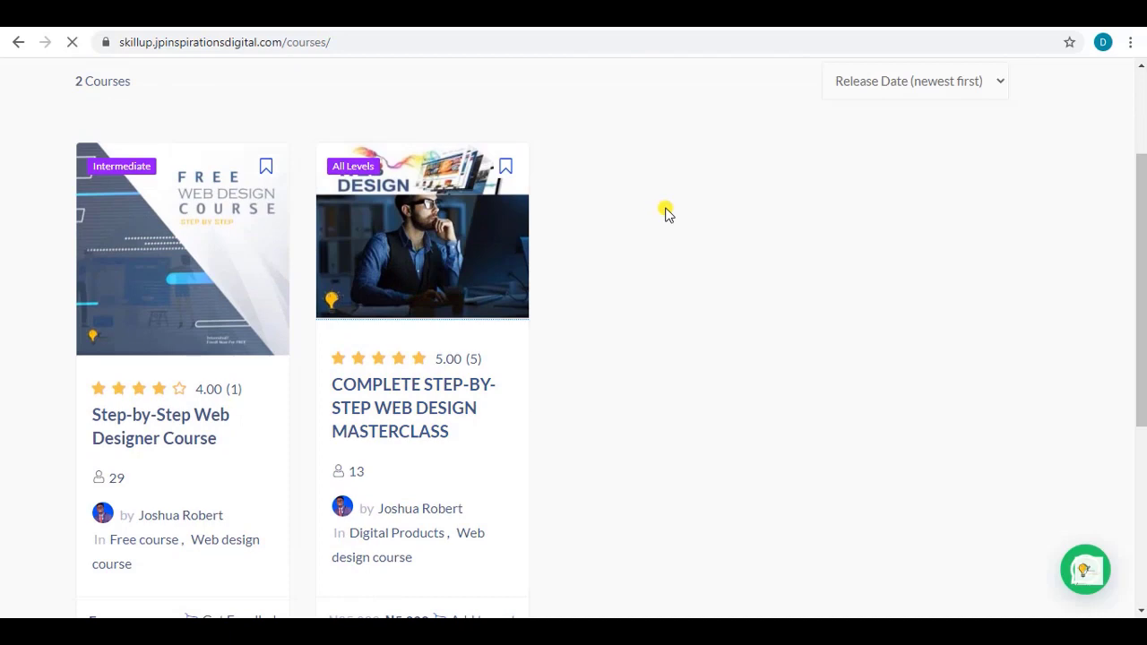
pyautogui.click(415, 224)
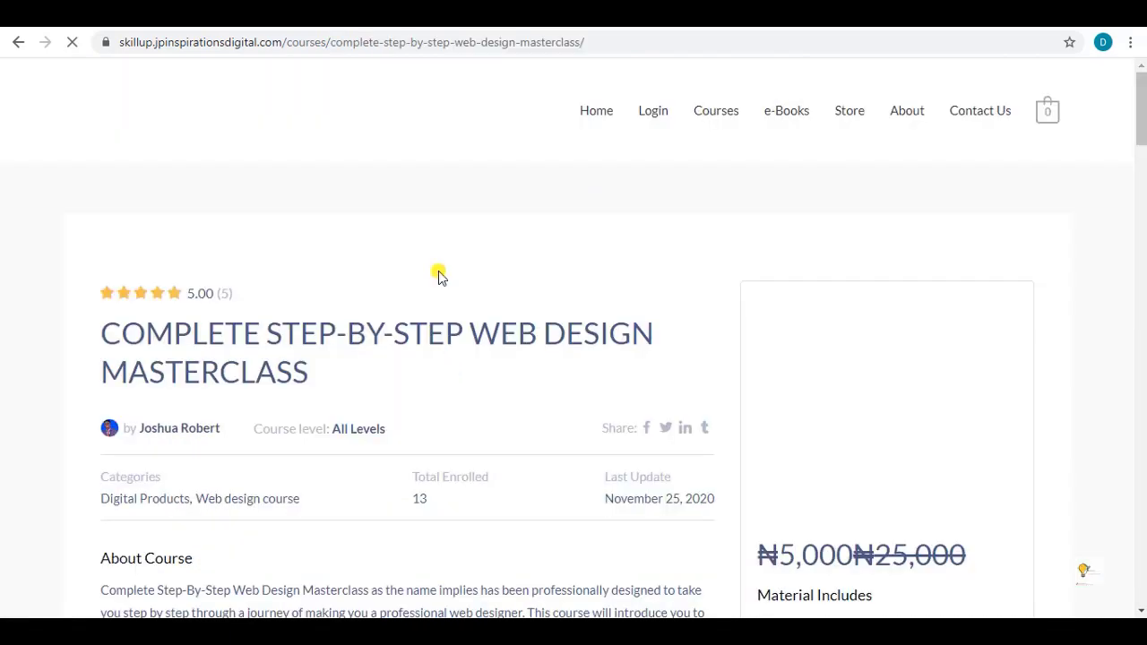
pyautogui.scroll(-7, 438, 271)
pyautogui.scroll(-7, 441, 271)
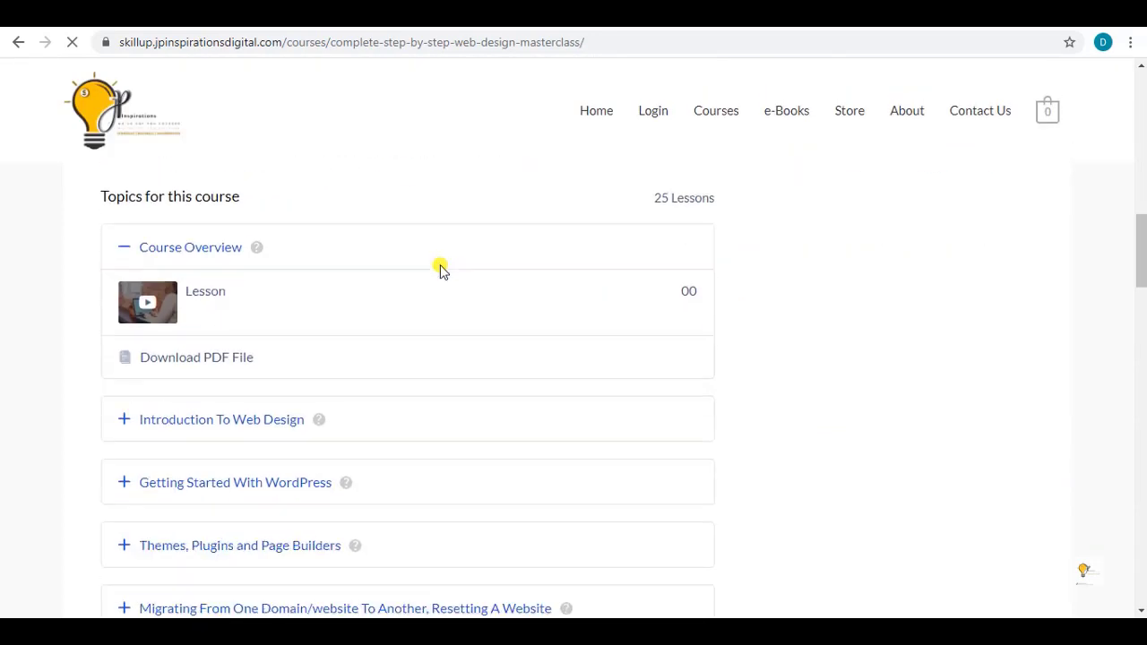
pyautogui.scroll(2, 287, 250)
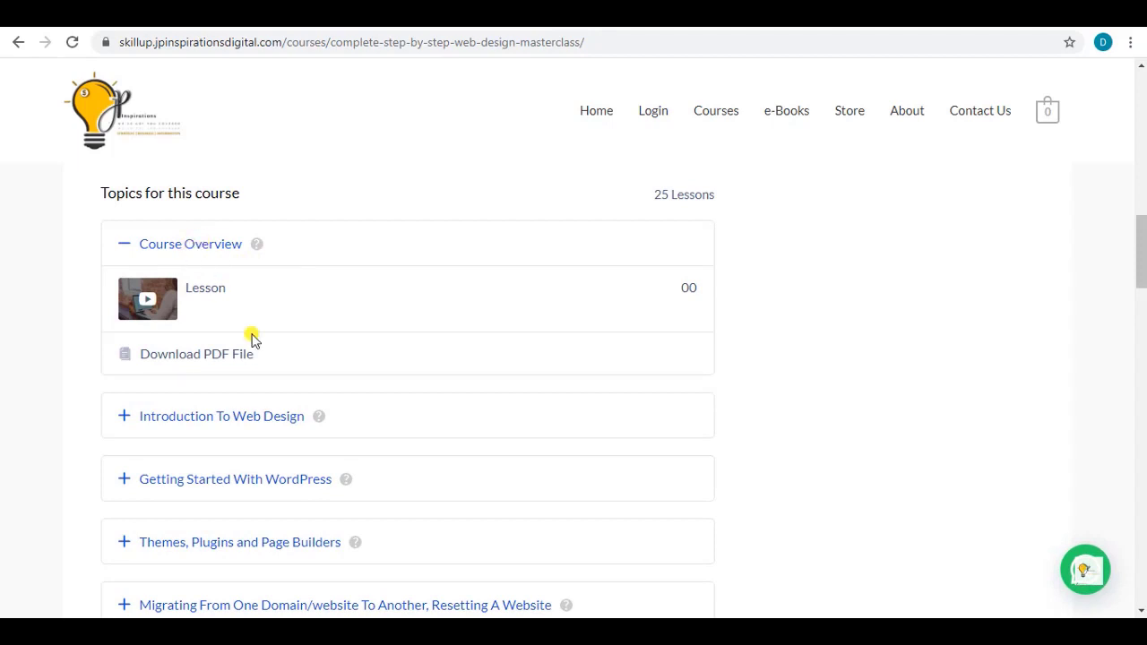
# Step: Look through the masterclass topics from Course Overview to Tutor's advice, closing the chat pop-up on the way
pyautogui.scroll(-1, 251, 333)
pyautogui.scroll(-1, 229, 337)
pyautogui.scroll(-1, 230, 336)
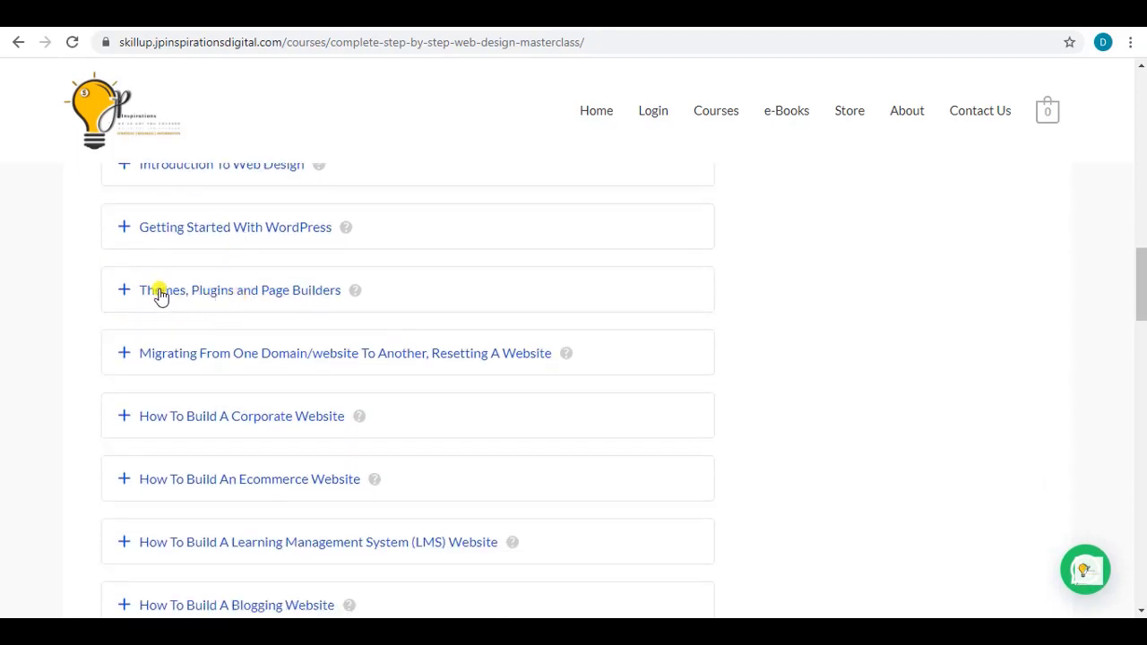
pyautogui.scroll(-1, 215, 299)
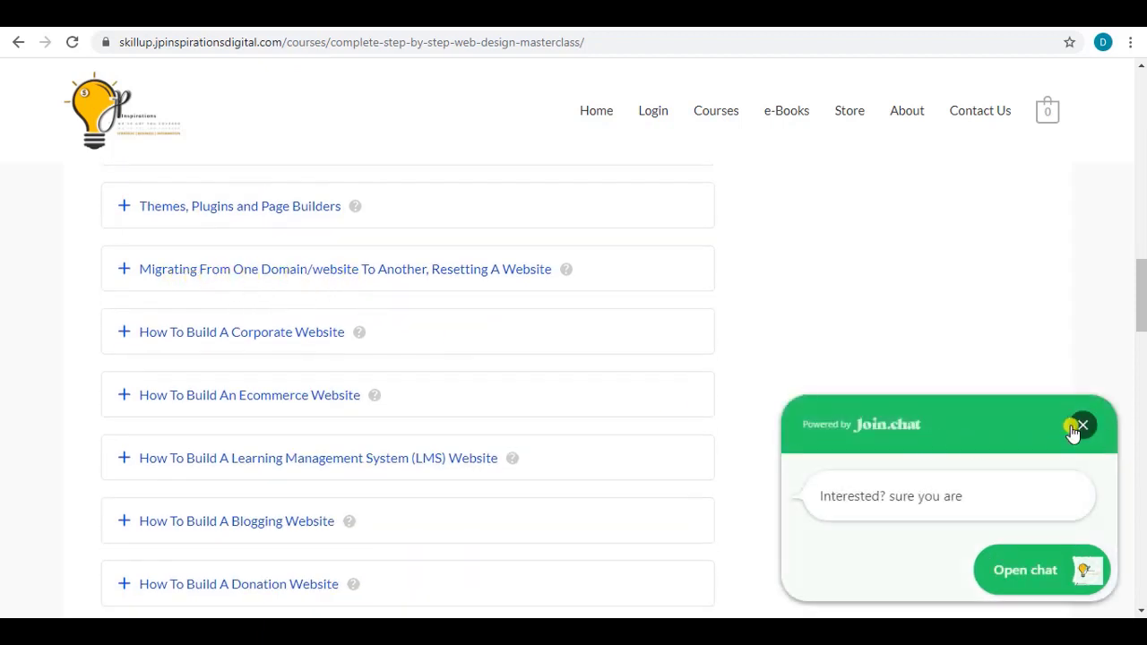
pyautogui.click(1082, 429)
pyautogui.scroll(-1, 353, 323)
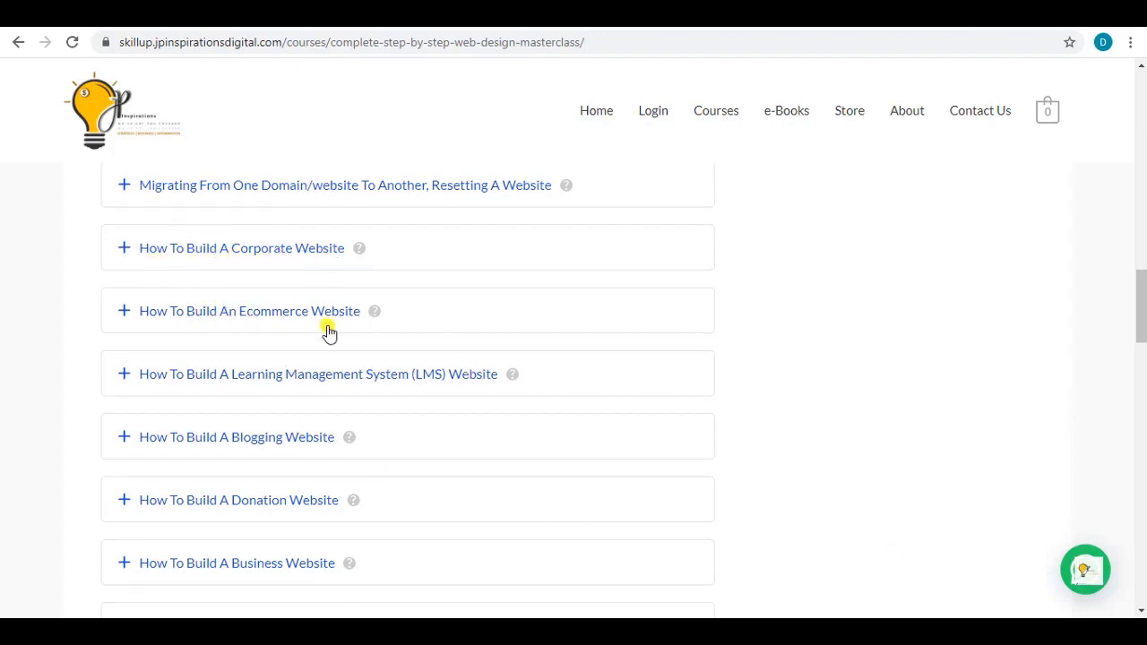
pyautogui.scroll(-2, 316, 299)
pyautogui.scroll(-2, 291, 307)
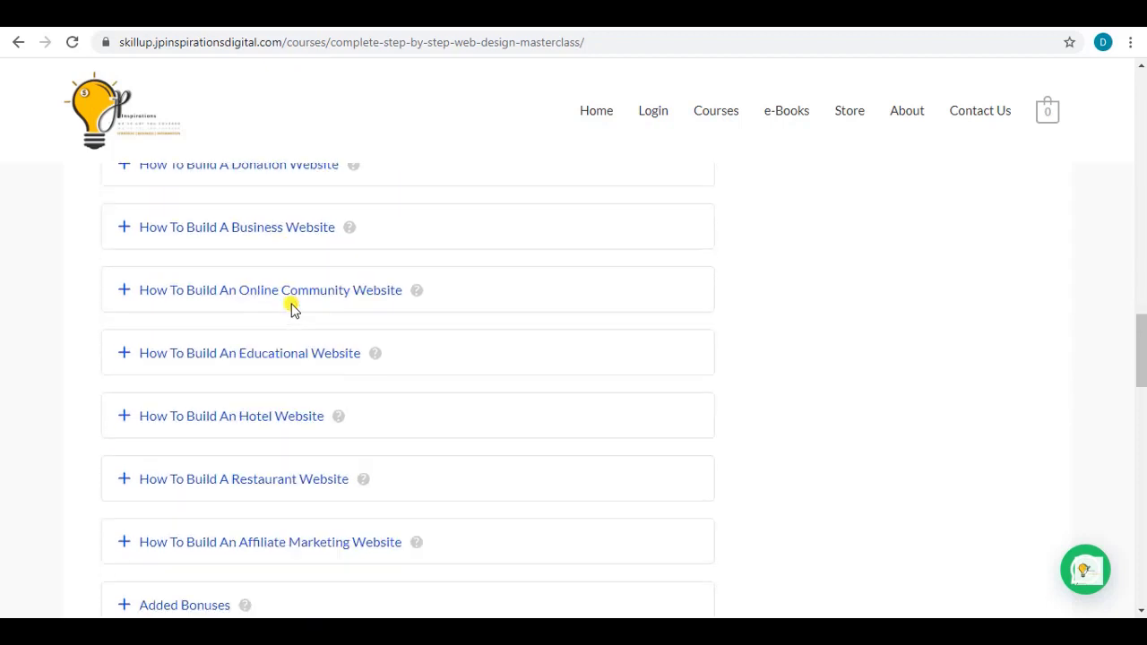
pyautogui.scroll(-2, 287, 359)
pyautogui.scroll(1, 279, 380)
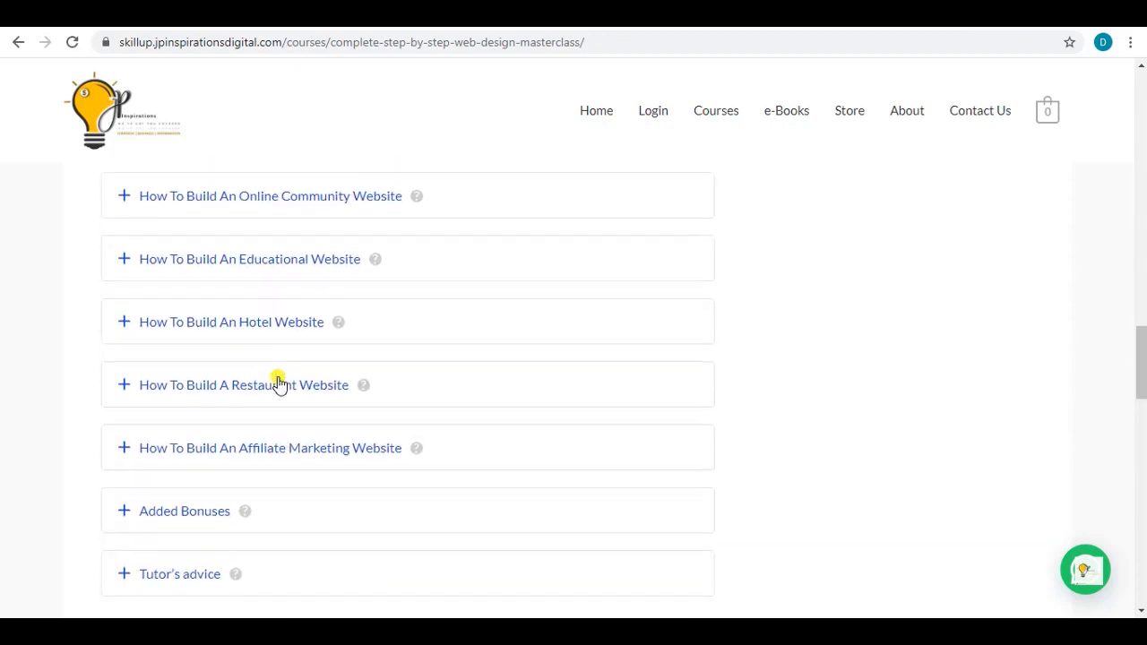
pyautogui.scroll(-1, 278, 380)
# Step: Expand the Added Bonuses topic, view its lessons, and collapse it again
pyautogui.click(204, 444)
pyautogui.scroll(-2, 287, 431)
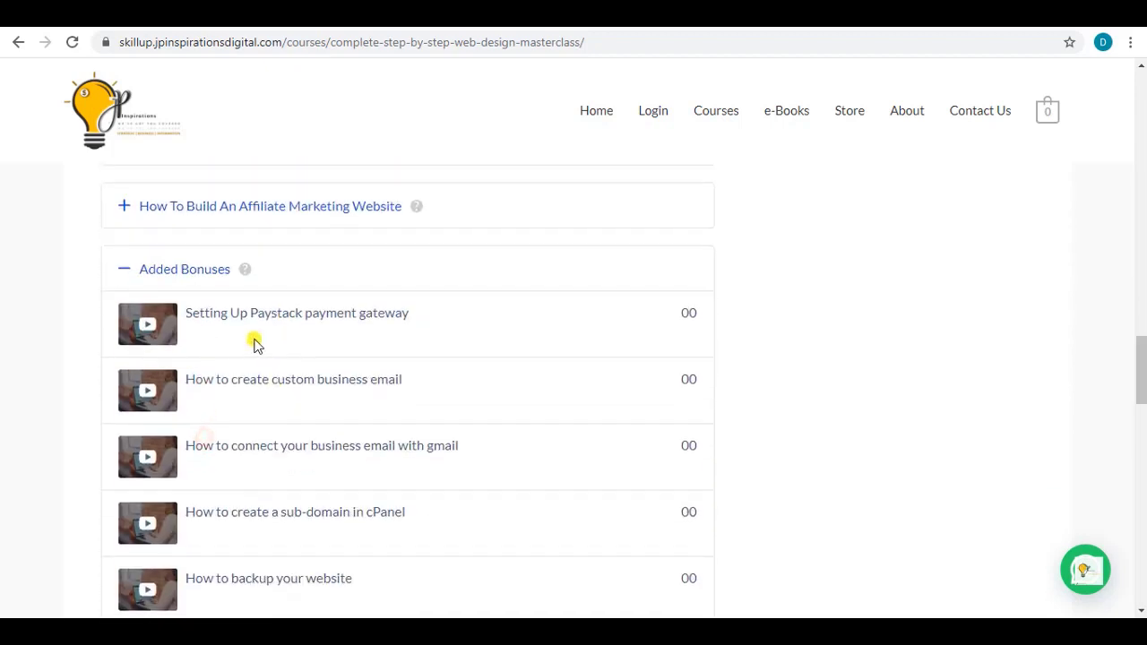
pyautogui.click(182, 273)
pyautogui.scroll(3, 289, 364)
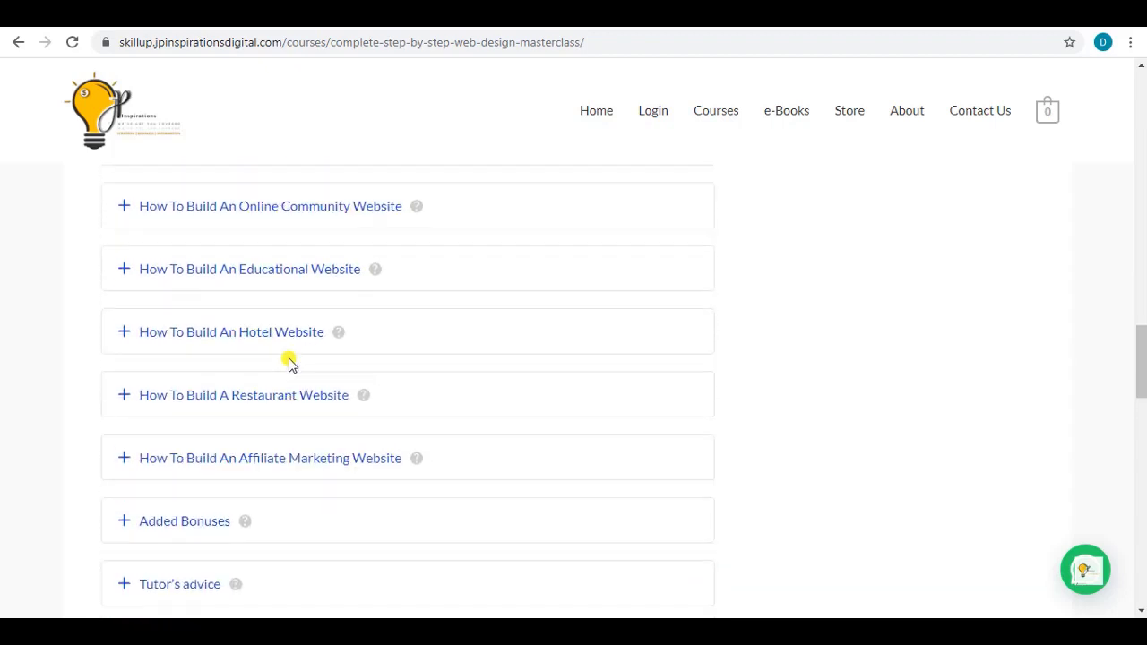
# Step: Expand the How To Build A Business Website topic to view its lesson, and collapse it again
pyautogui.scroll(1, 288, 363)
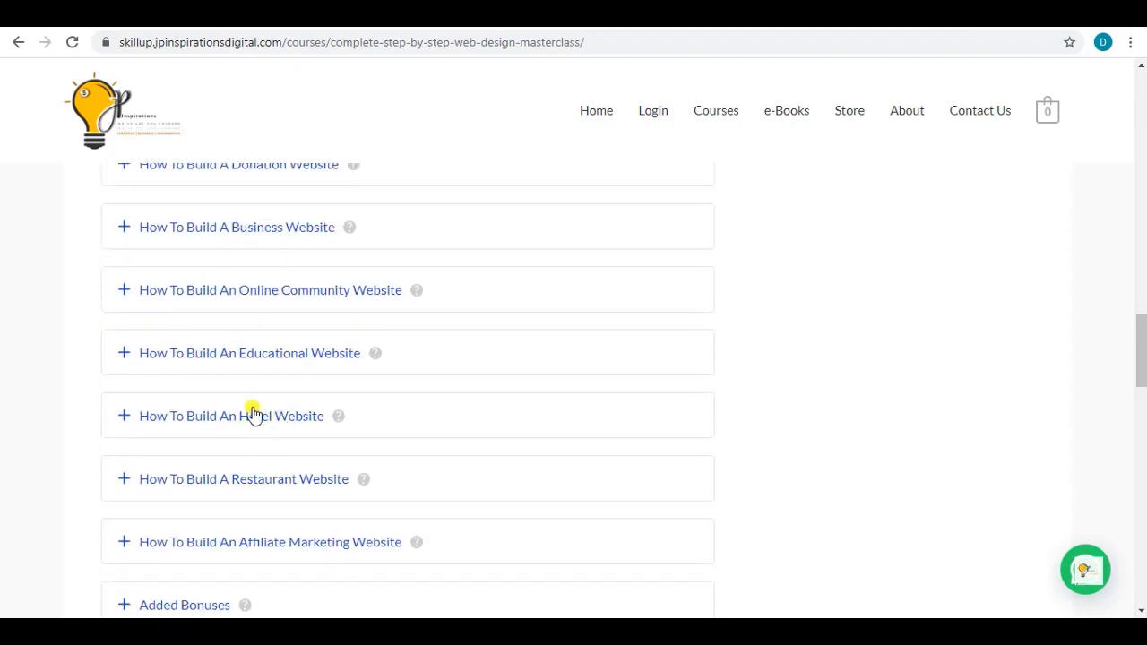
pyautogui.scroll(1, 286, 404)
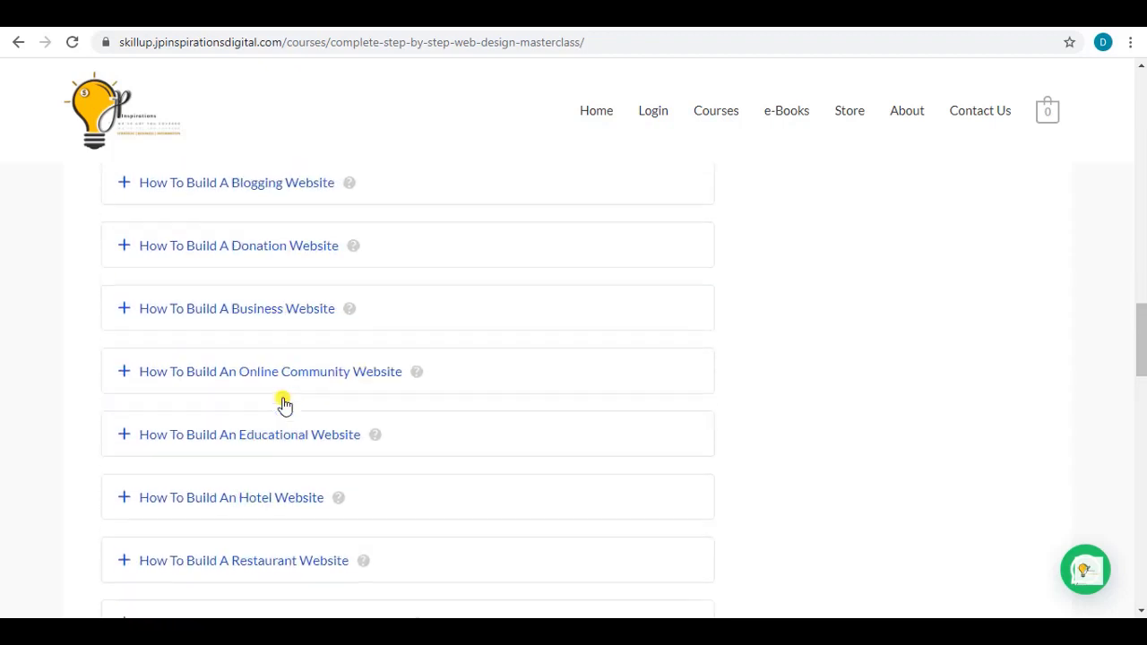
pyautogui.click(228, 313)
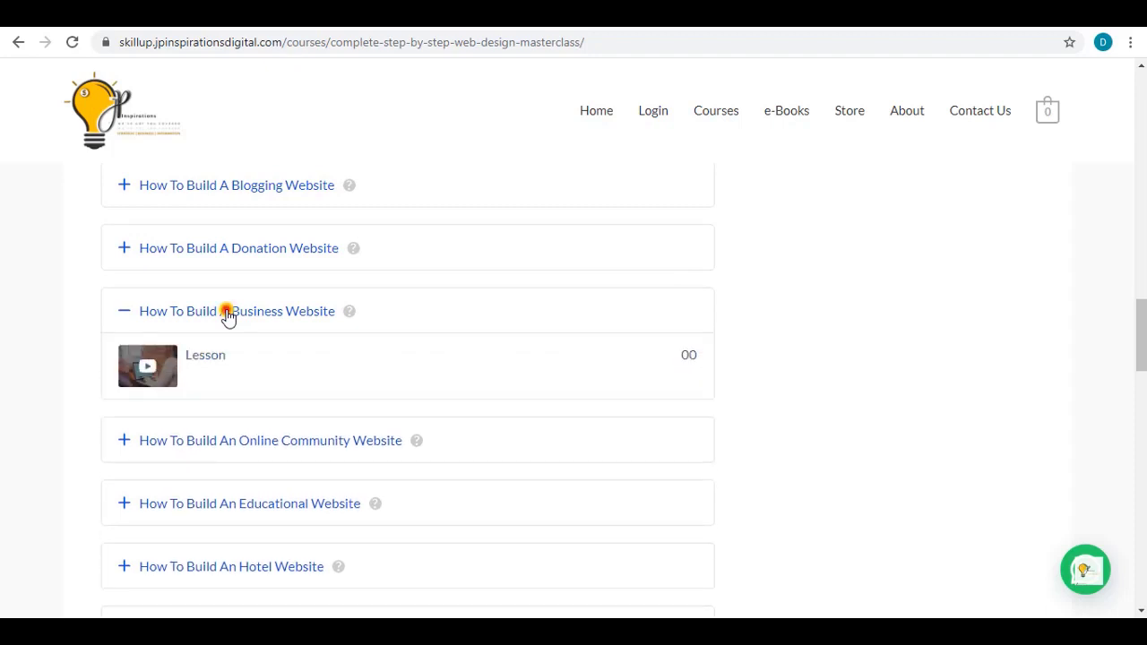
pyautogui.click(228, 314)
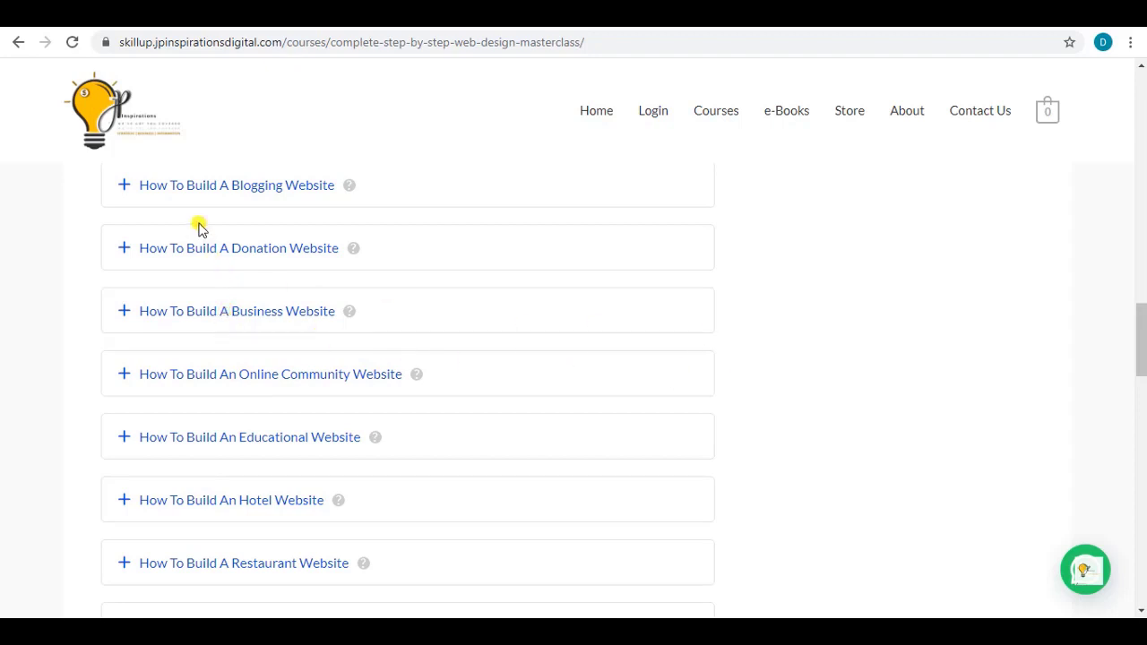
# Step: Review the earlier course topics, briefly expanding and collapsing the Blogging Website and Ecommerce Website topics
pyautogui.scroll(2, 248, 372)
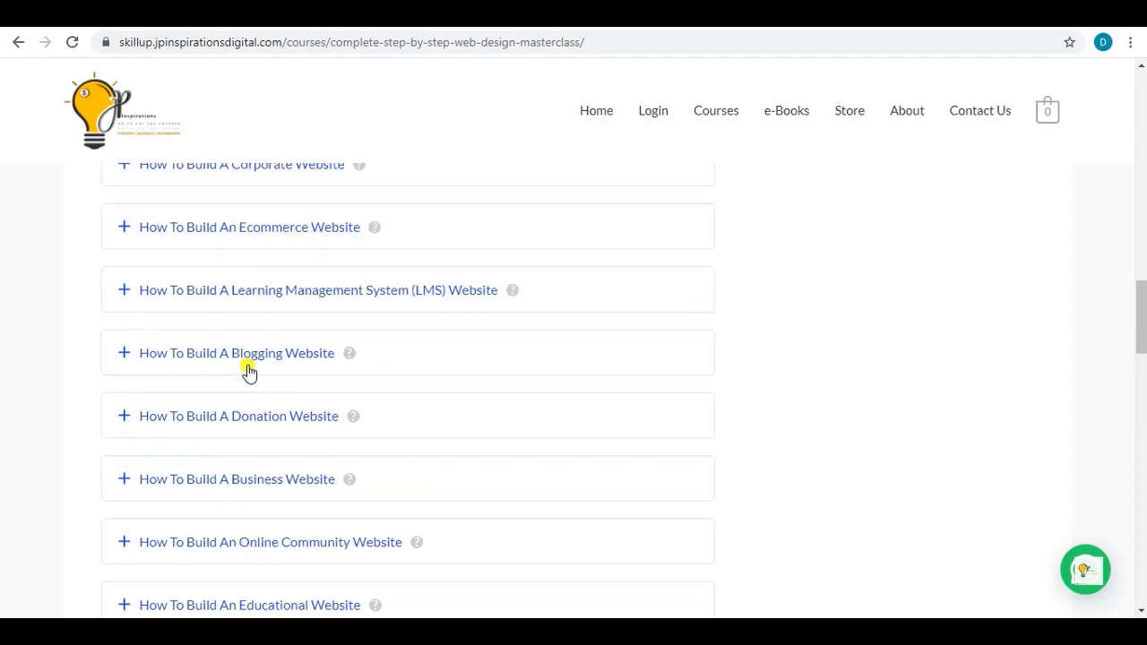
pyautogui.scroll(4, 264, 314)
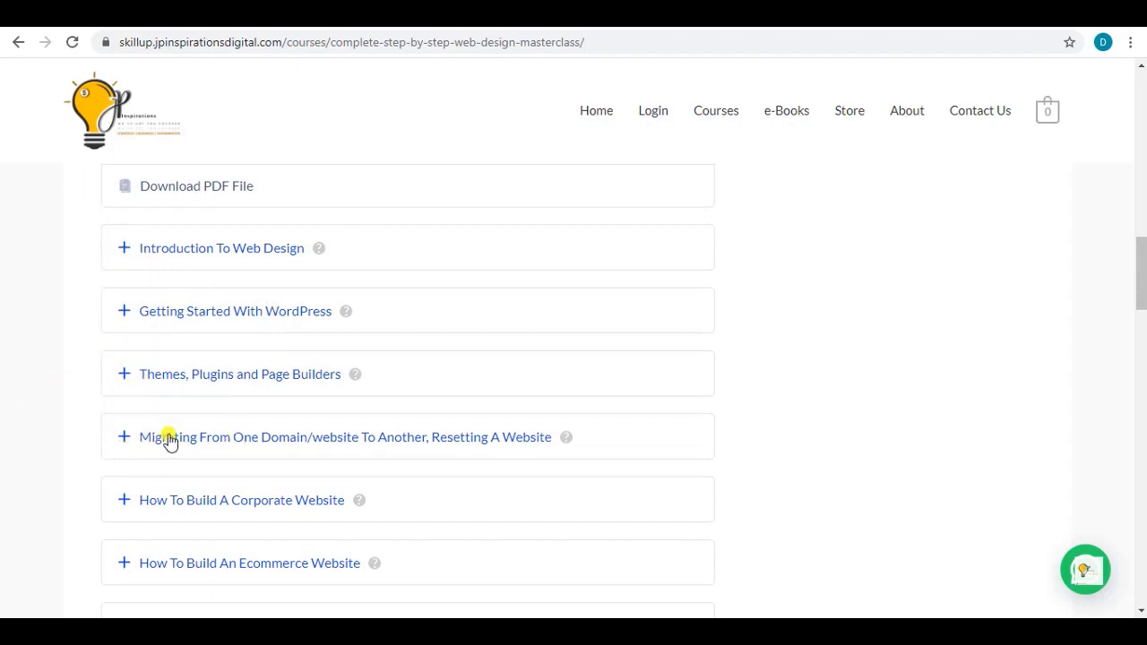
pyautogui.scroll(-3, 314, 453)
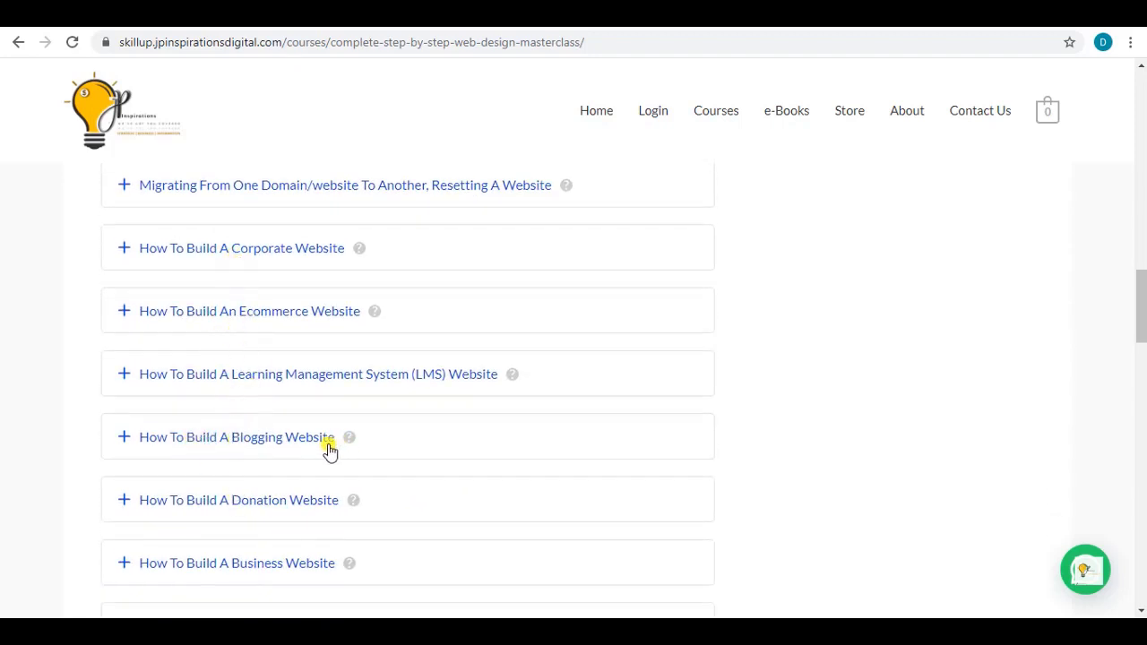
pyautogui.click(191, 440)
pyautogui.click(190, 439)
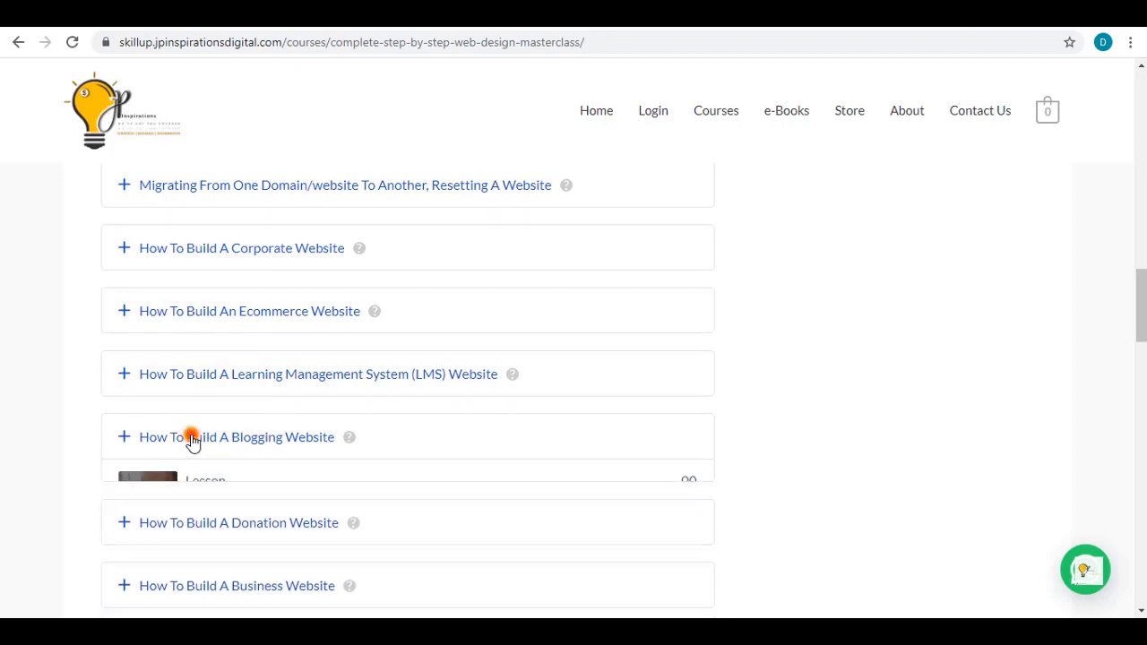
pyautogui.click(245, 319)
pyautogui.click(244, 319)
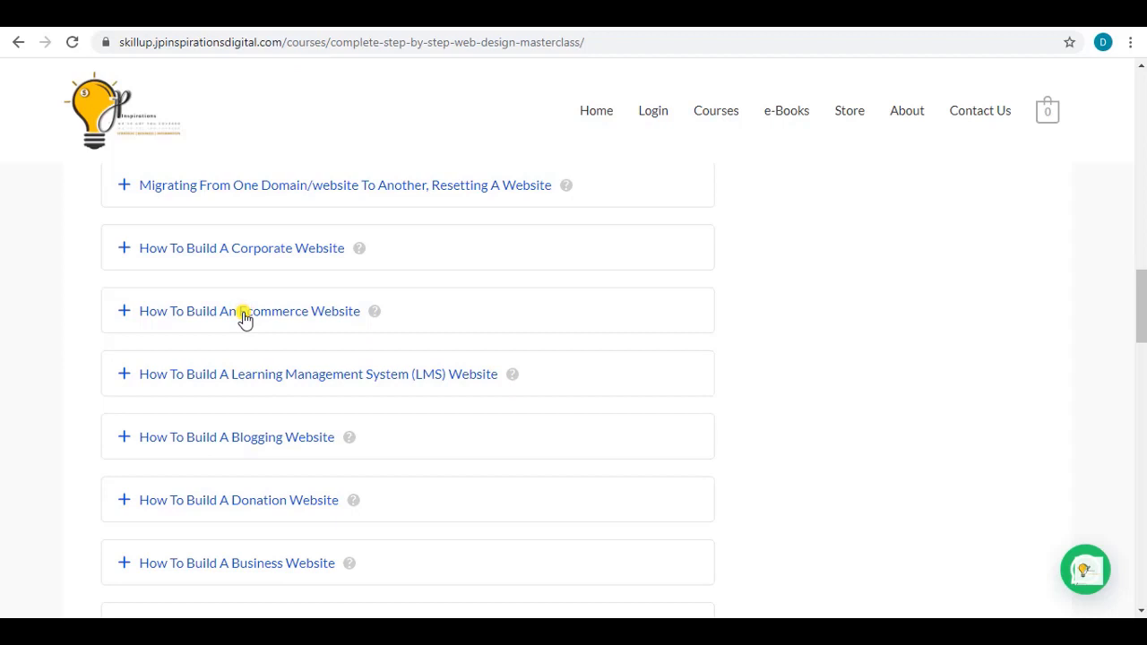
# Step: Review the remaining website-building topics and the masterclass page's course overview, payment instructions and What Will I Learn section
pyautogui.scroll(-4, 239, 472)
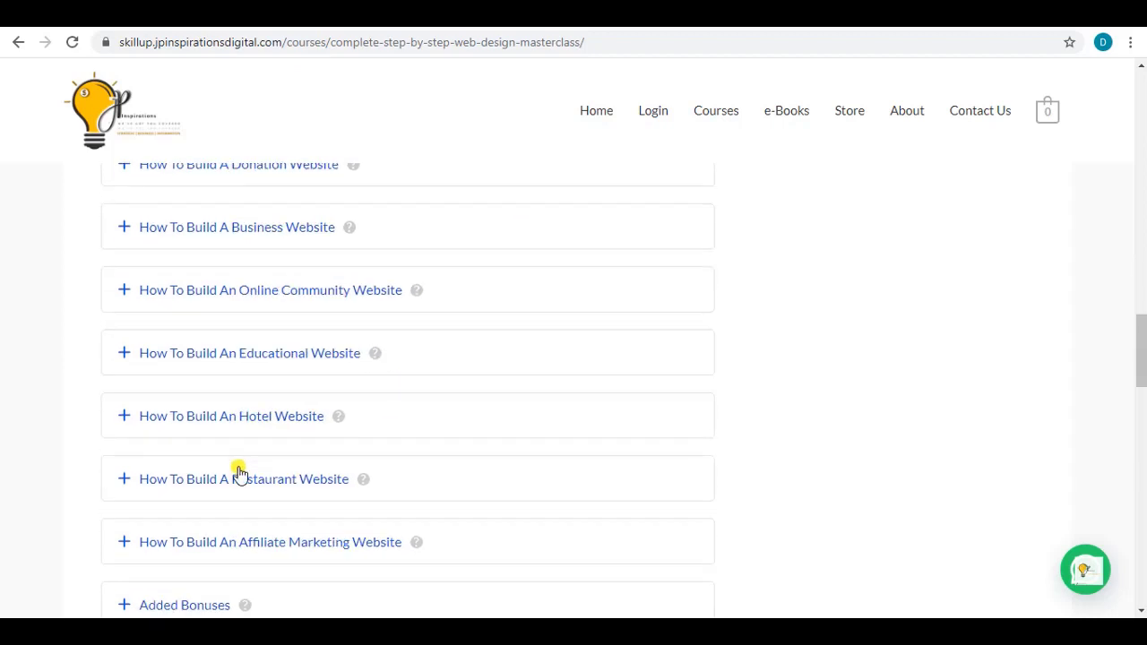
pyautogui.scroll(15, 238, 472)
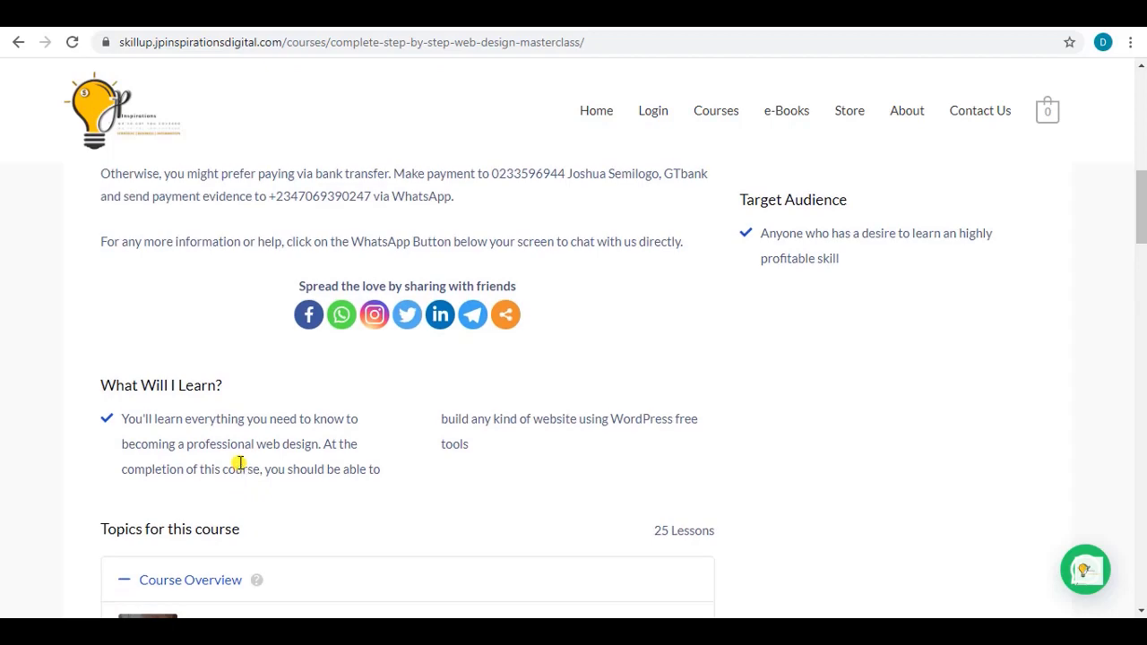
pyautogui.scroll(8, 240, 463)
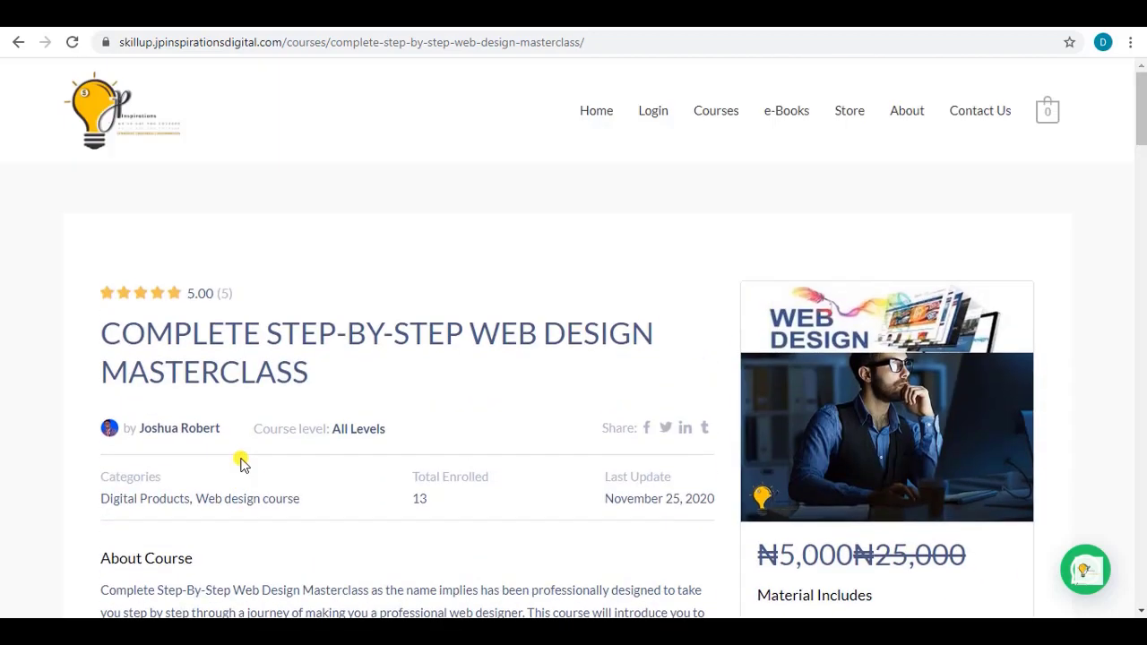
pyautogui.scroll(-10, 430, 397)
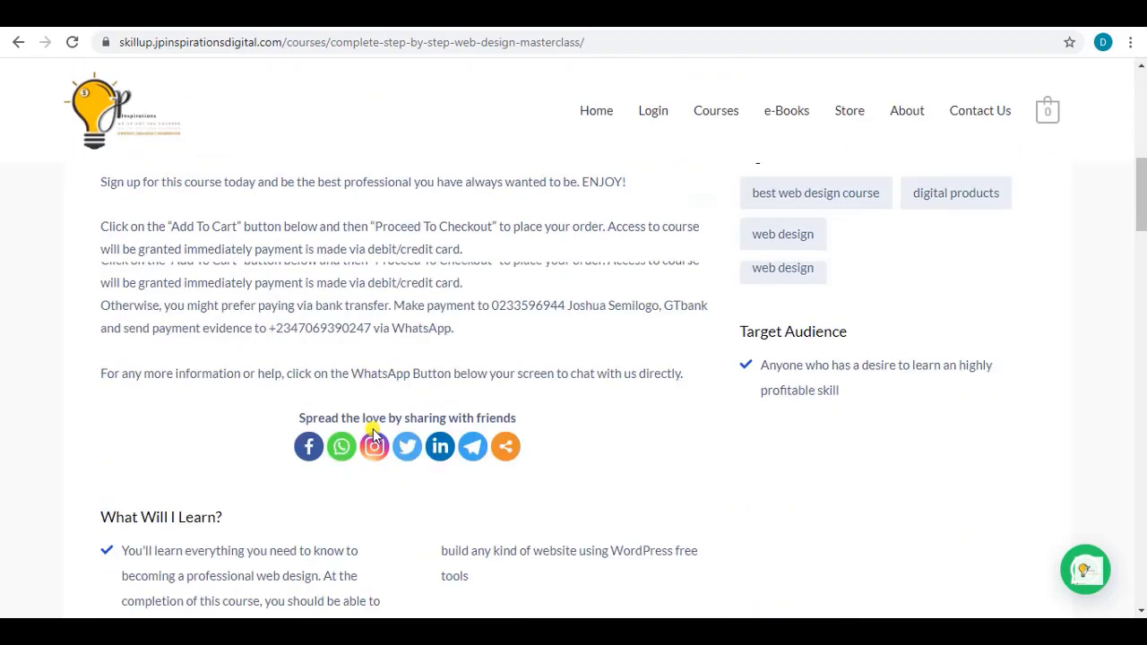
pyautogui.scroll(-4, 355, 427)
pyautogui.scroll(6, 325, 417)
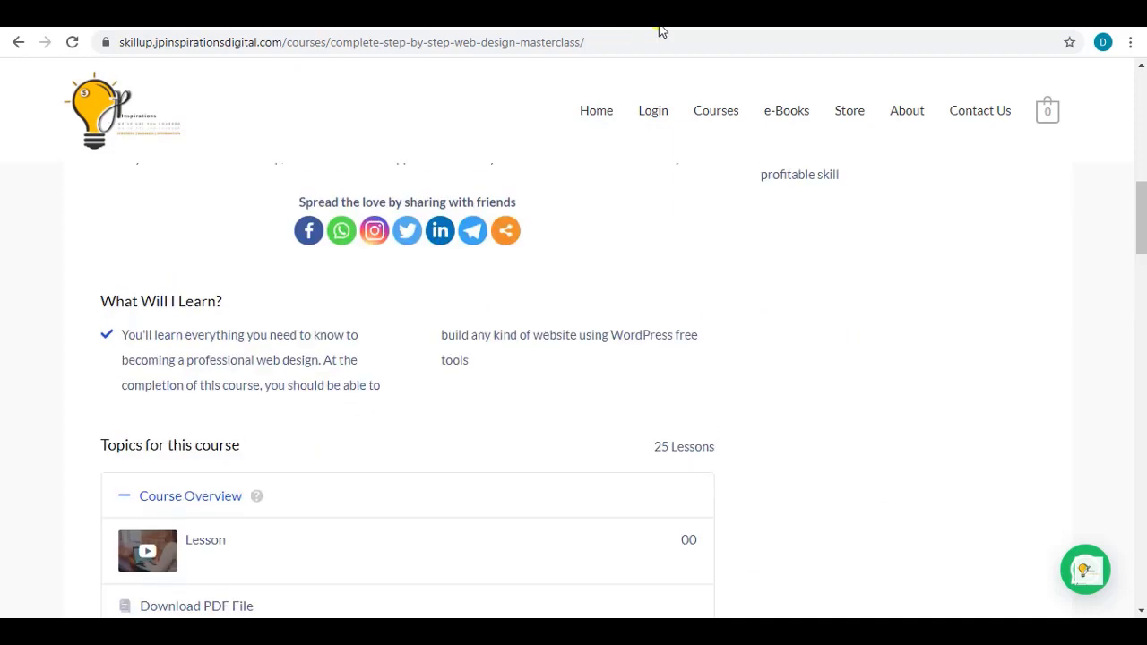
# Step: Switch back to Dress Ad Set in Facebook Ads Manager and view the Detailed Targeting Expansion and Languages settings
pyautogui.scroll(10, 511, 449)
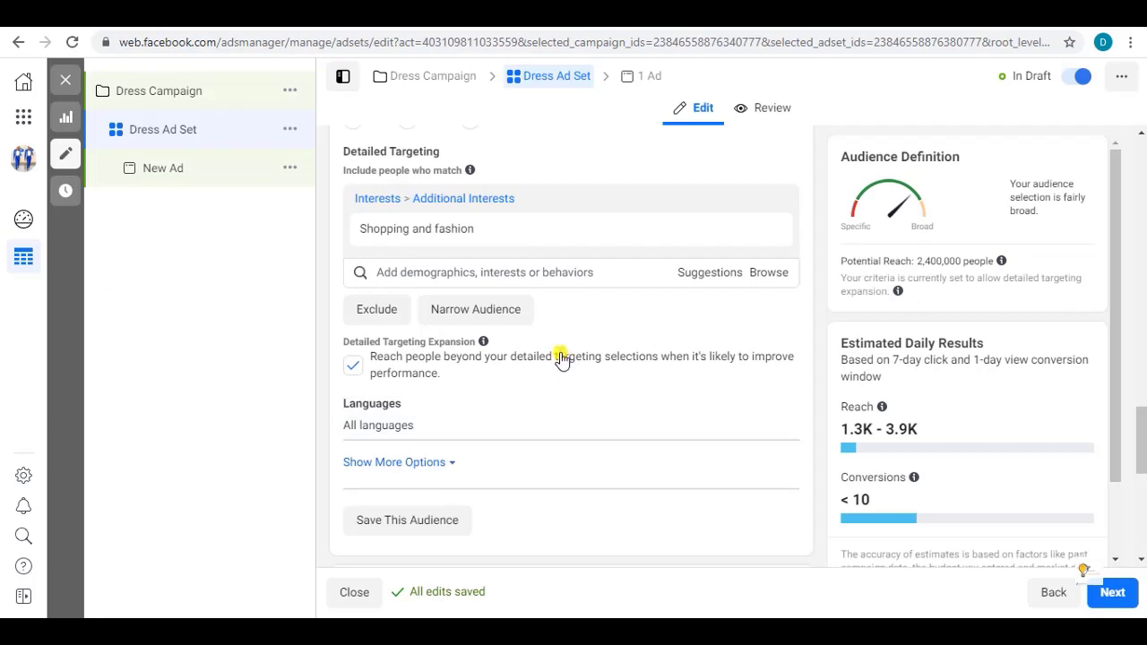
pyautogui.scroll(-1, 558, 352)
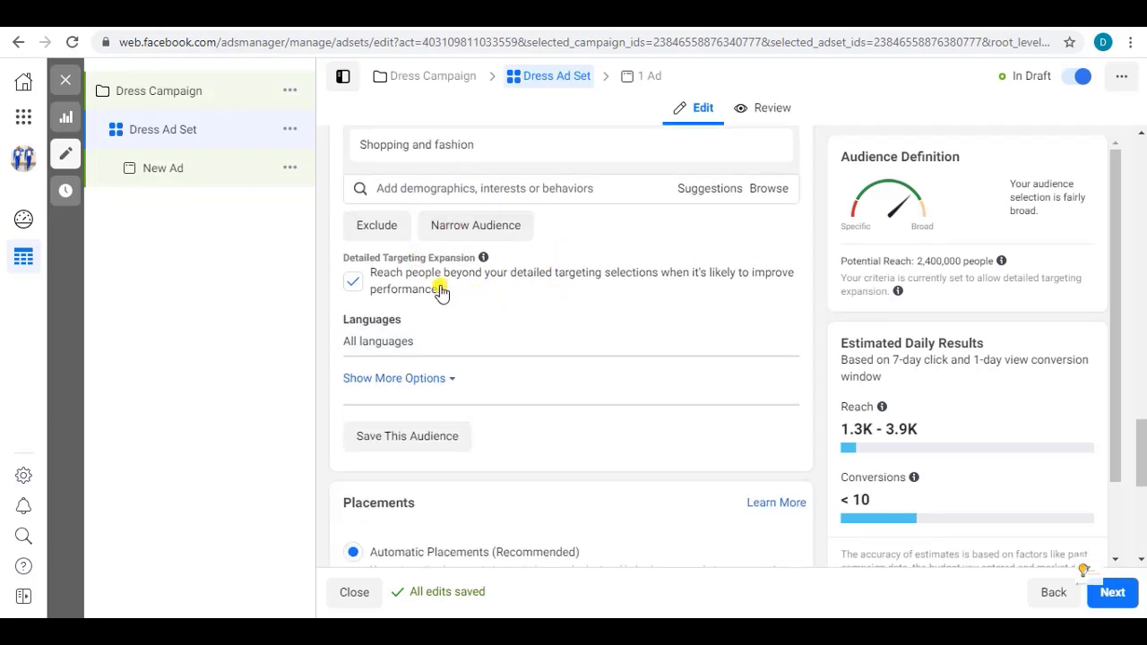
# Step: Turn off Detailed Targeting Expansion and set the audience's language to English (All)
pyautogui.scroll(1, 525, 277)
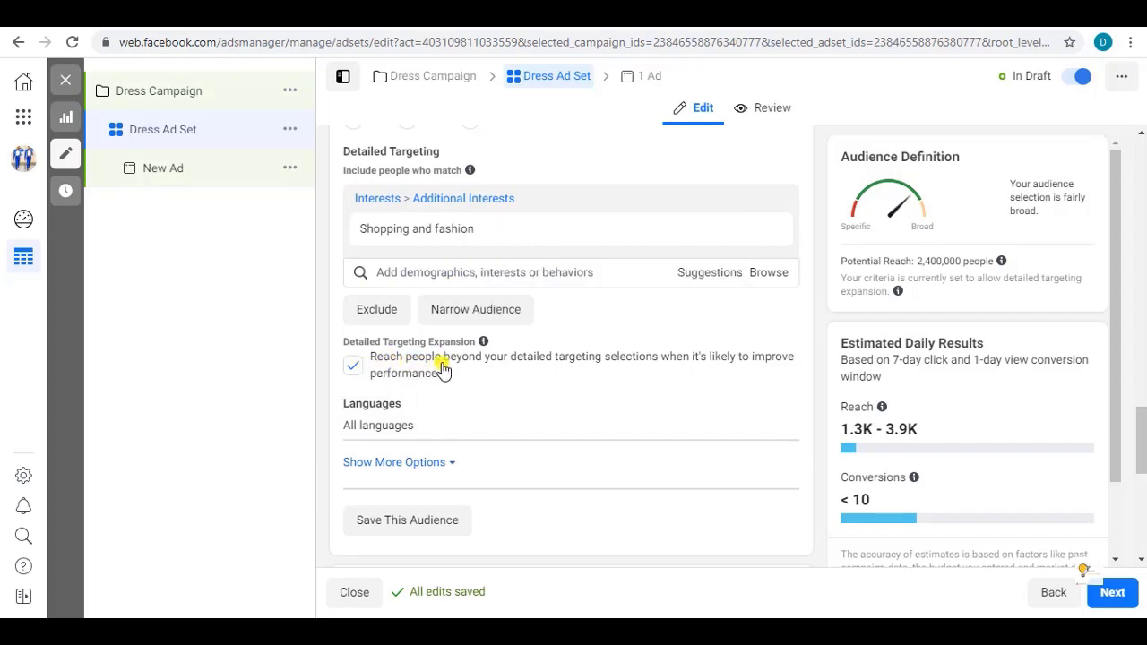
pyautogui.click(353, 366)
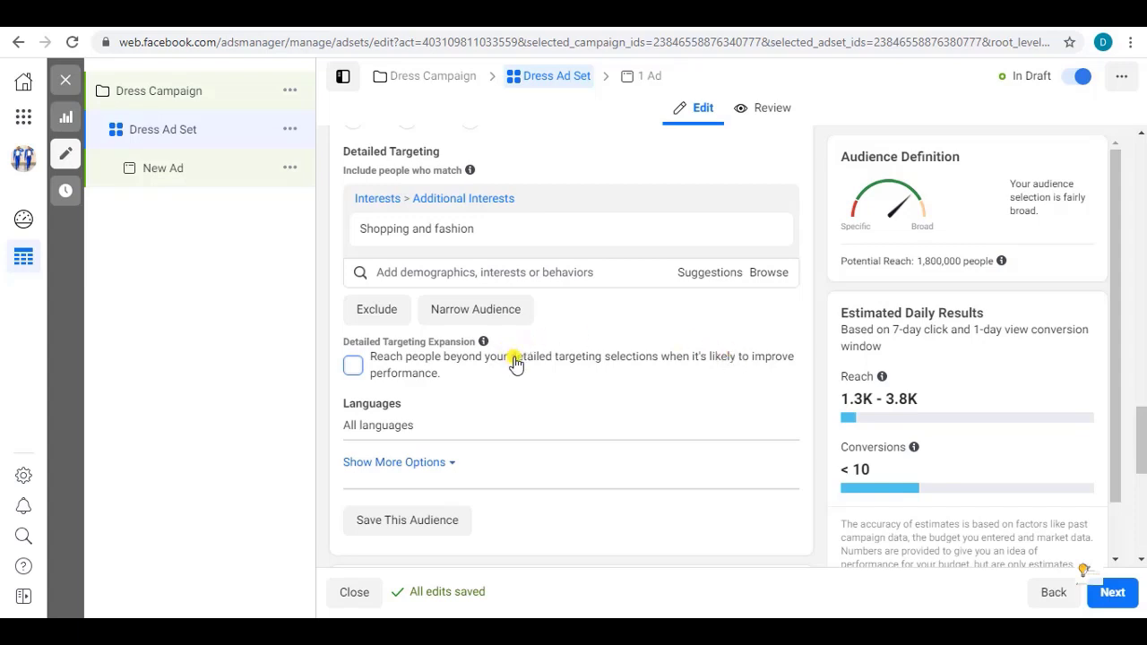
pyautogui.scroll(-4, 517, 363)
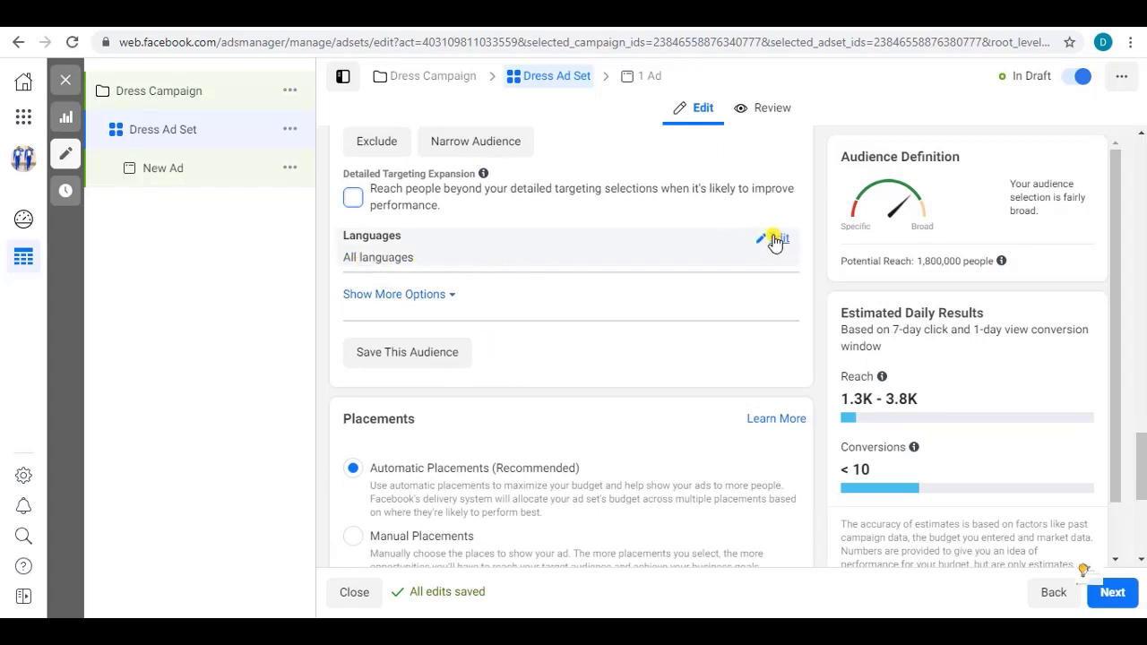
pyautogui.click(773, 238)
pyautogui.click(464, 264)
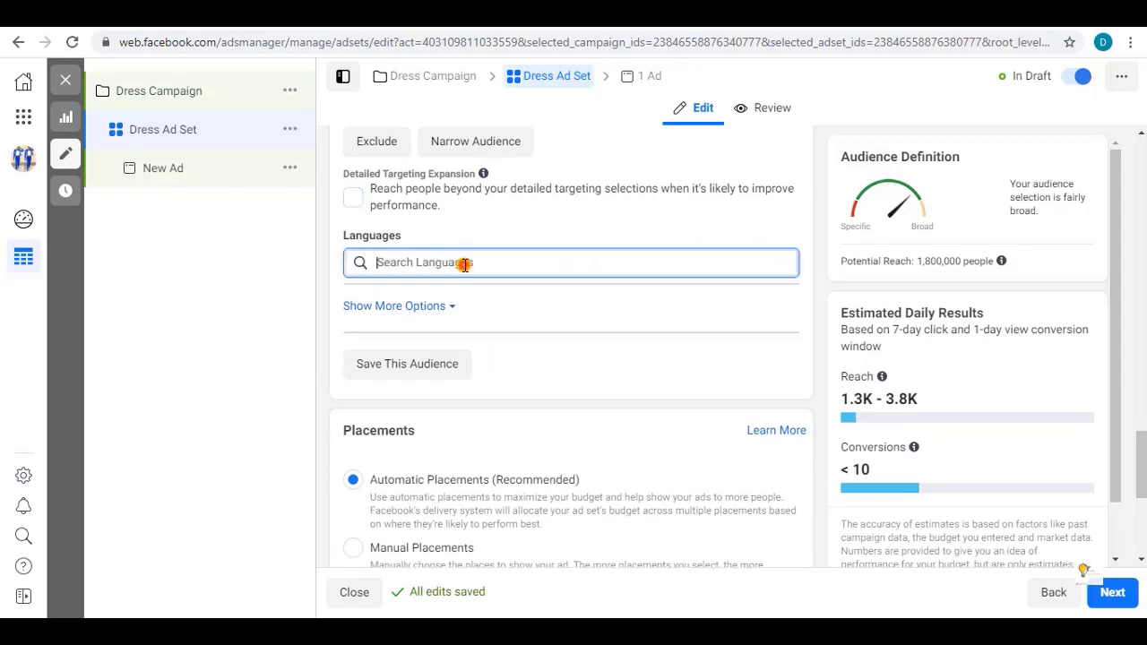
pyautogui.write('english')
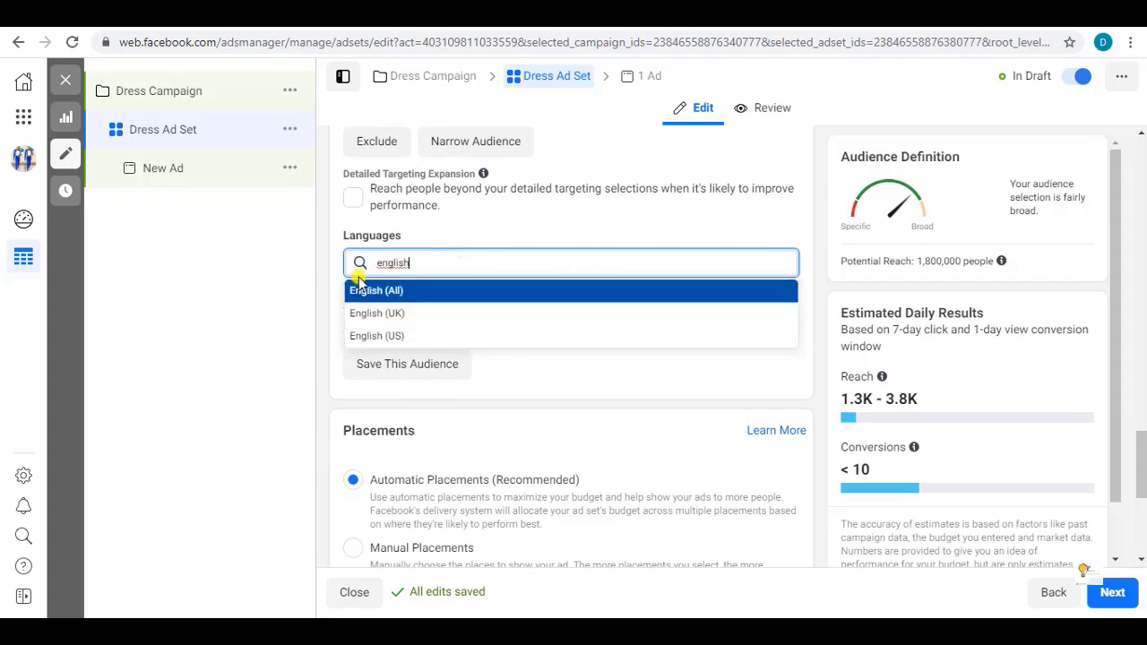
pyautogui.click(391, 292)
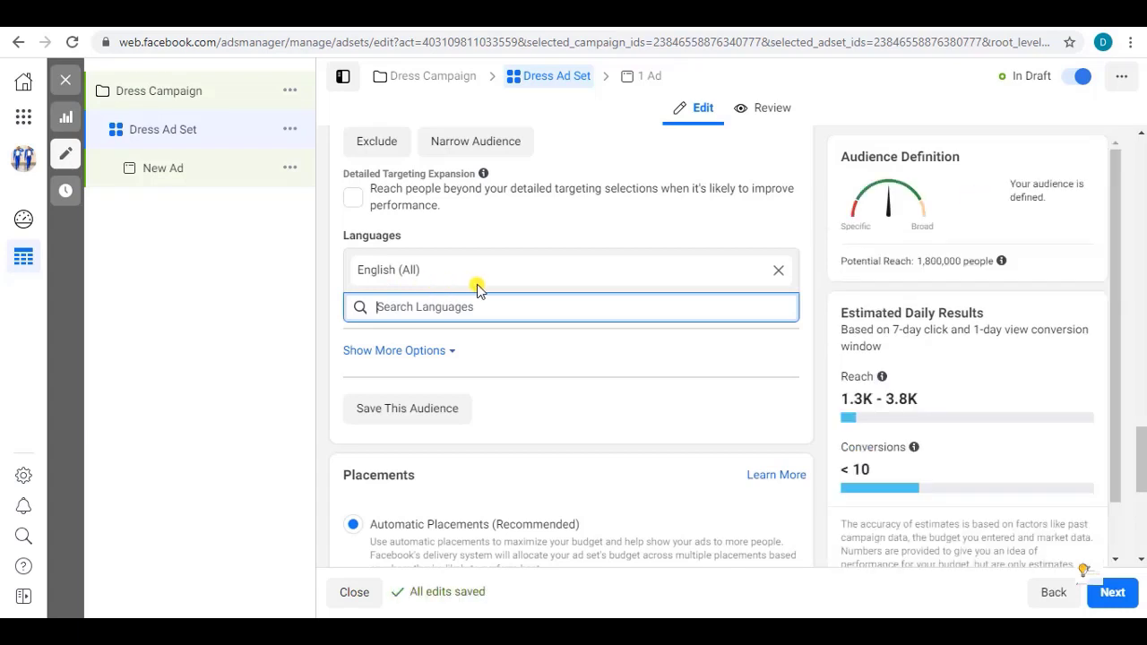
# Step: Review the ad set's location, age, gender, detailed targeting and language settings, along with the option for saving the audience
pyautogui.scroll(-2, 478, 285)
pyautogui.scroll(2, 482, 285)
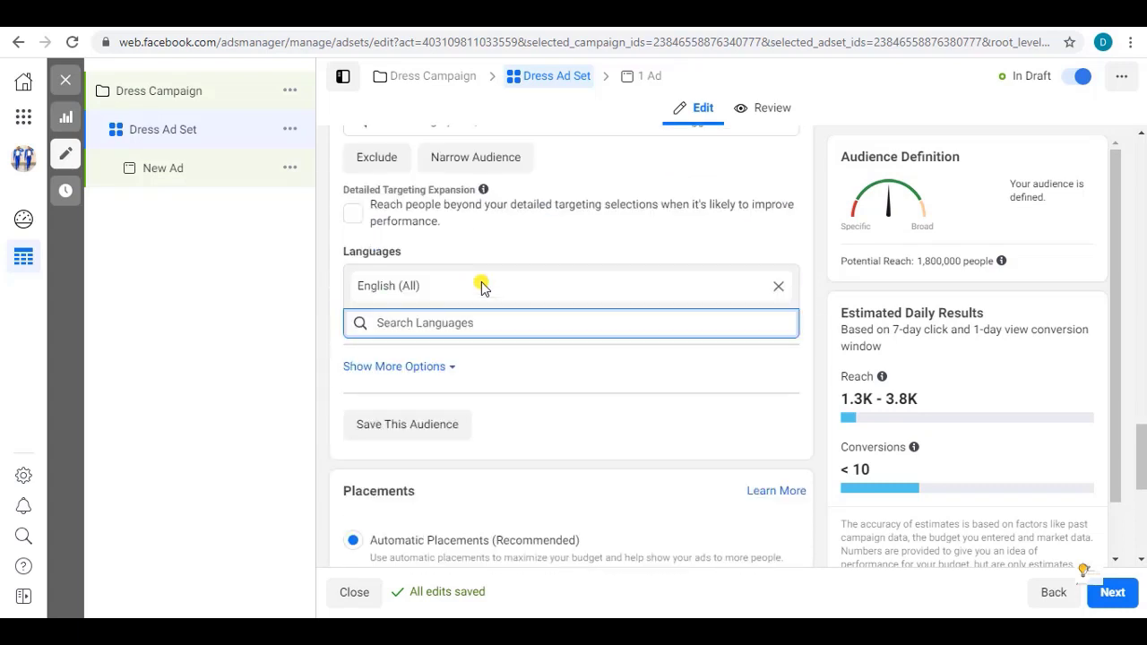
pyautogui.scroll(4, 482, 285)
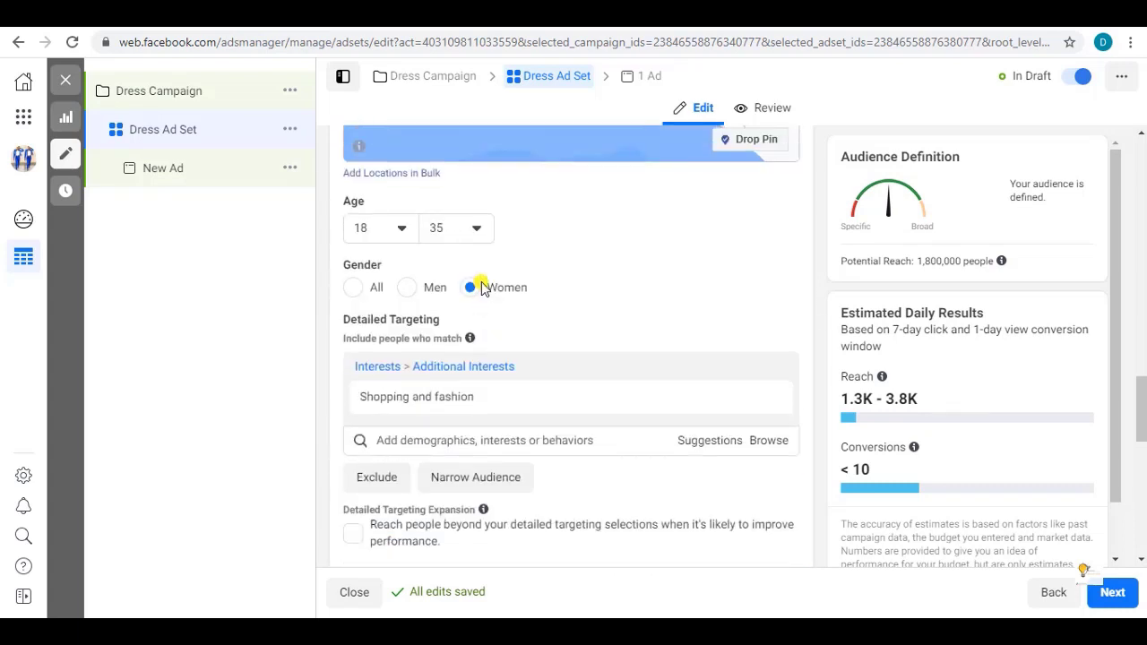
pyautogui.scroll(3, 482, 285)
pyautogui.scroll(-8, 483, 285)
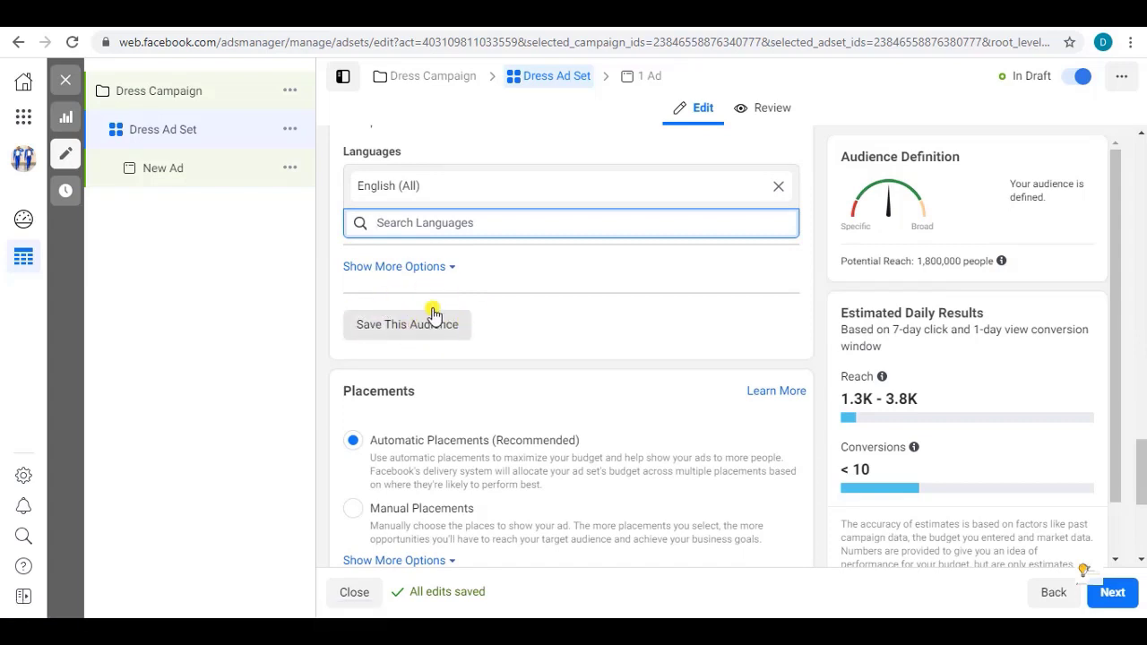
pyautogui.scroll(4, 451, 294)
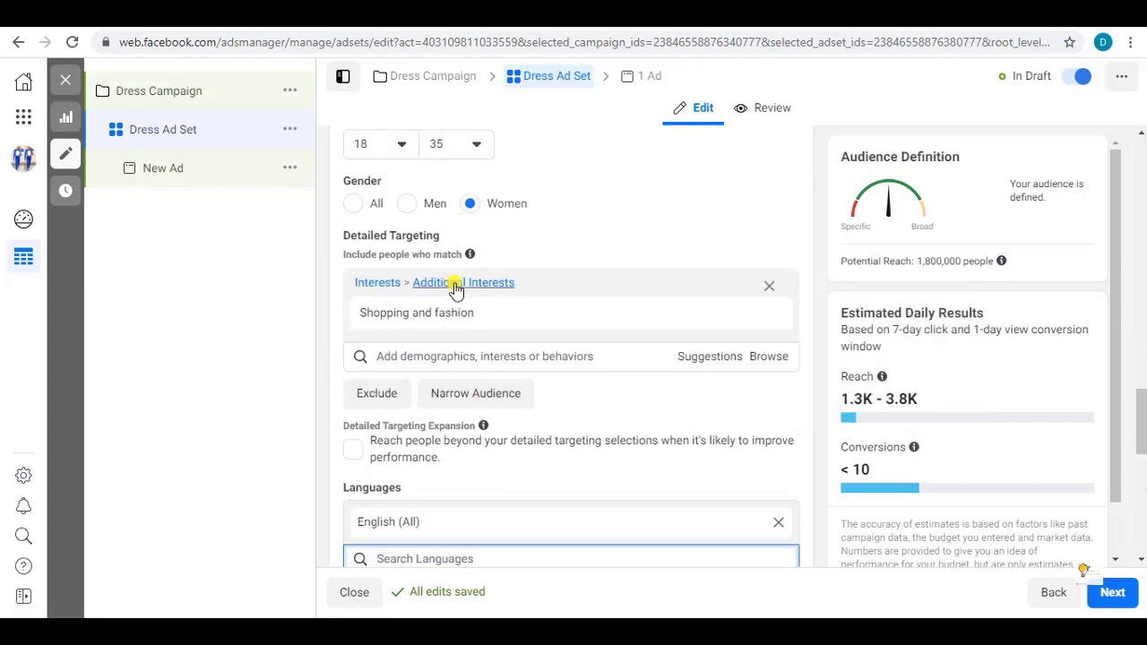
pyautogui.scroll(-5, 456, 286)
pyautogui.scroll(-2, 456, 283)
pyautogui.scroll(2, 451, 263)
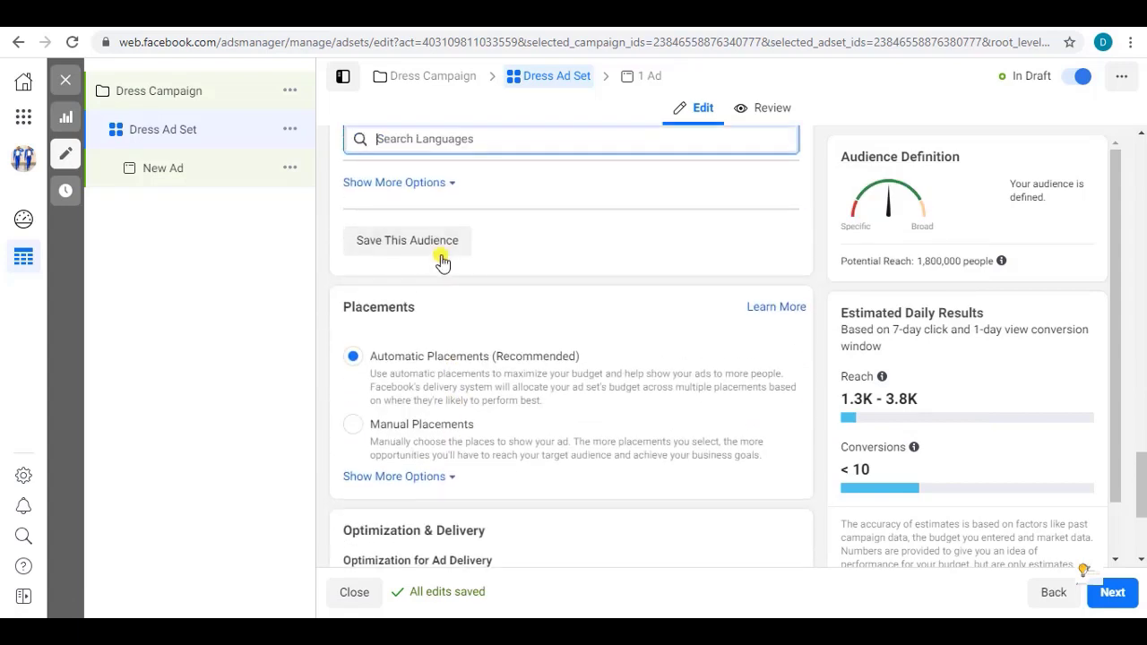
pyautogui.scroll(5, 525, 252)
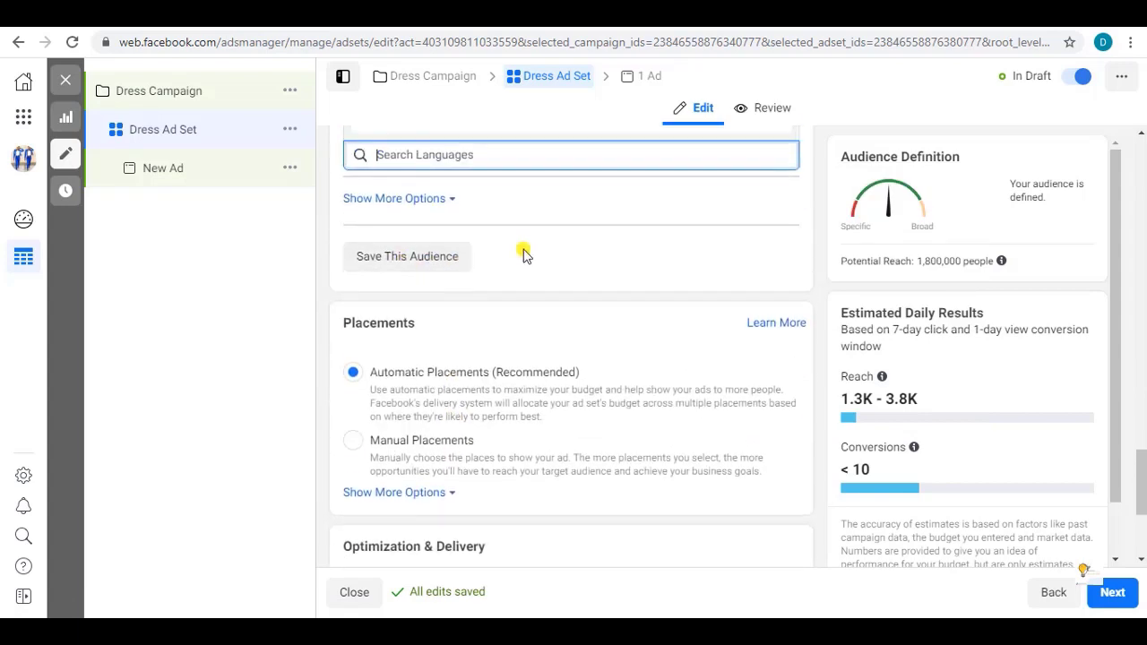
pyautogui.scroll(4, 526, 253)
pyautogui.scroll(3, 523, 249)
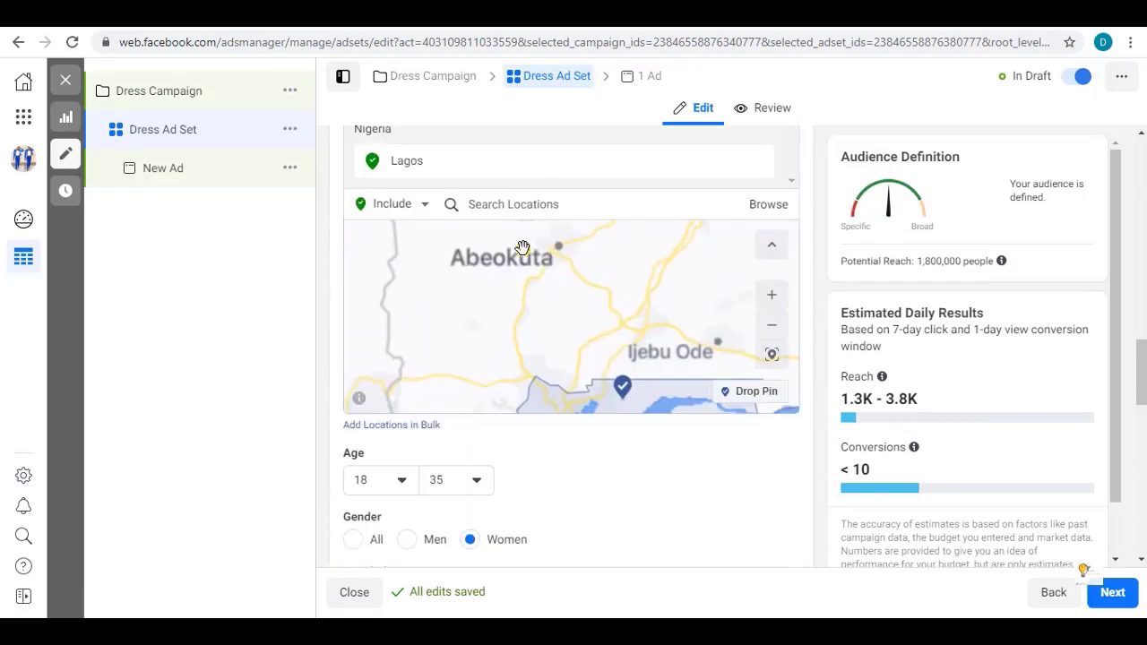
pyautogui.scroll(-3, 522, 248)
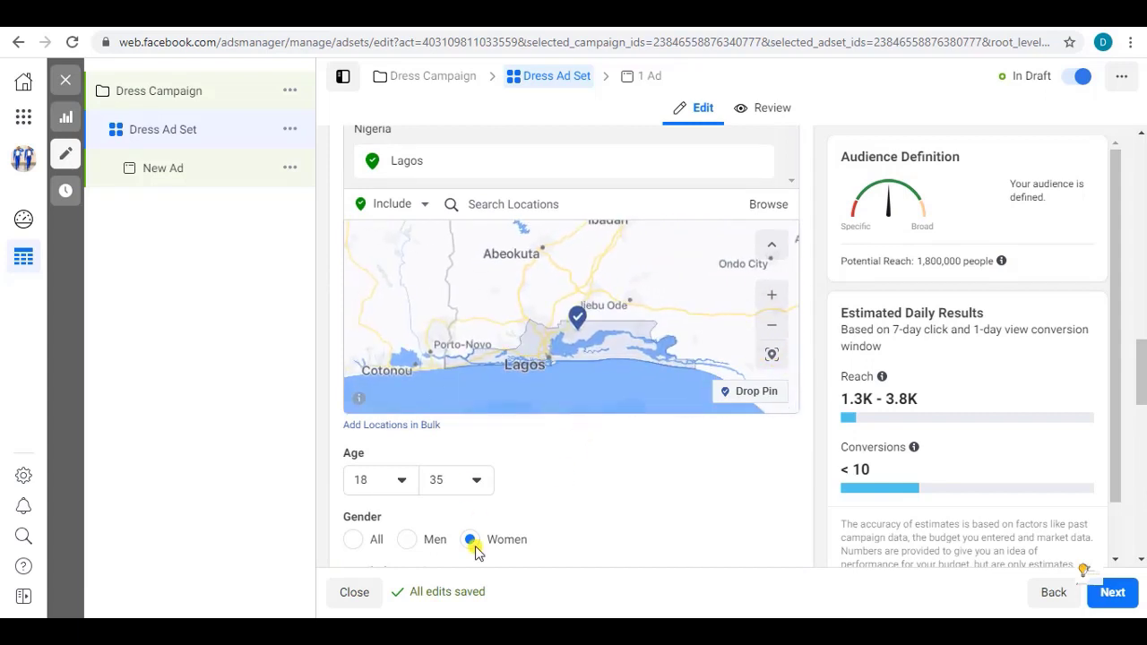
pyautogui.scroll(4, 585, 467)
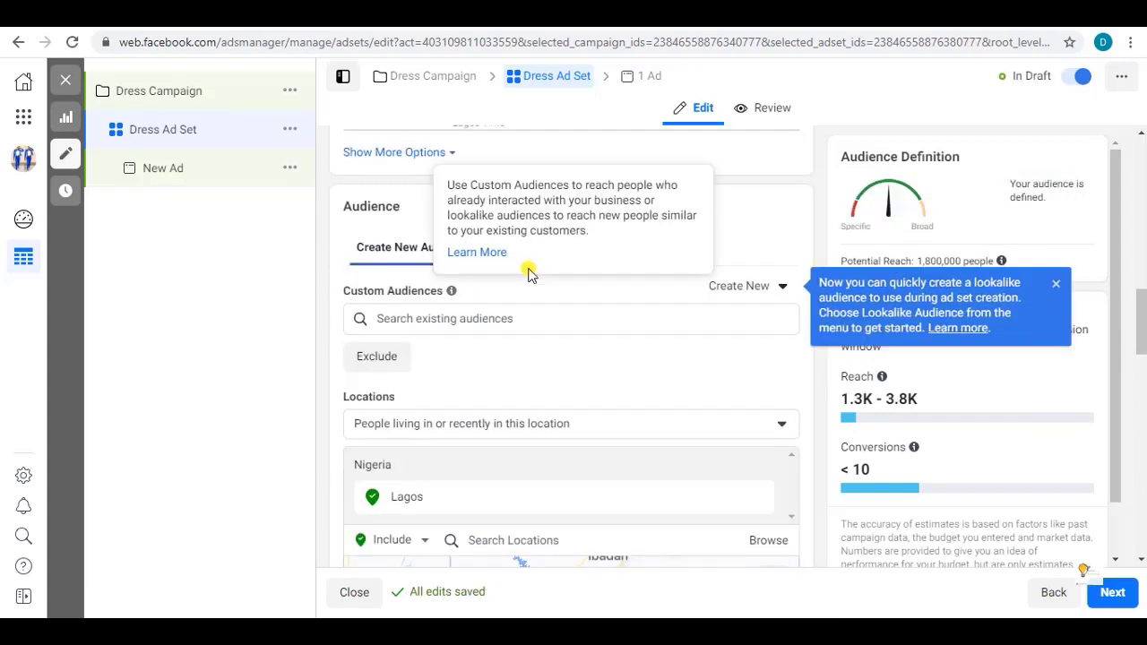
# Step: View the list of saved audiences available to the ad set and close it again
pyautogui.click(555, 249)
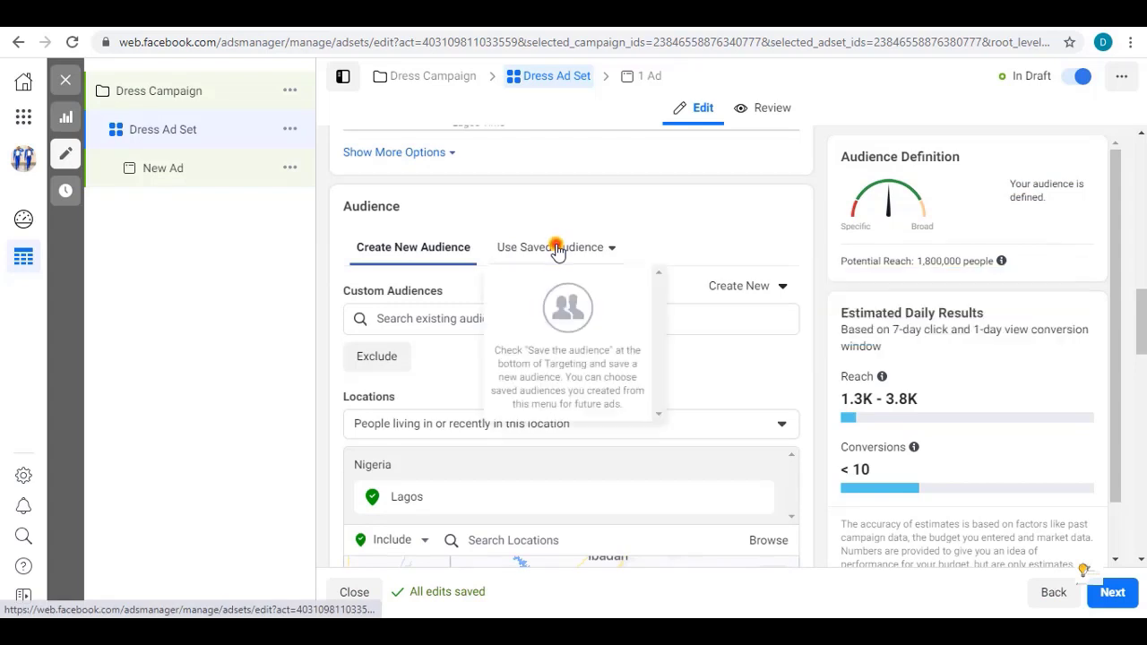
pyautogui.click(571, 248)
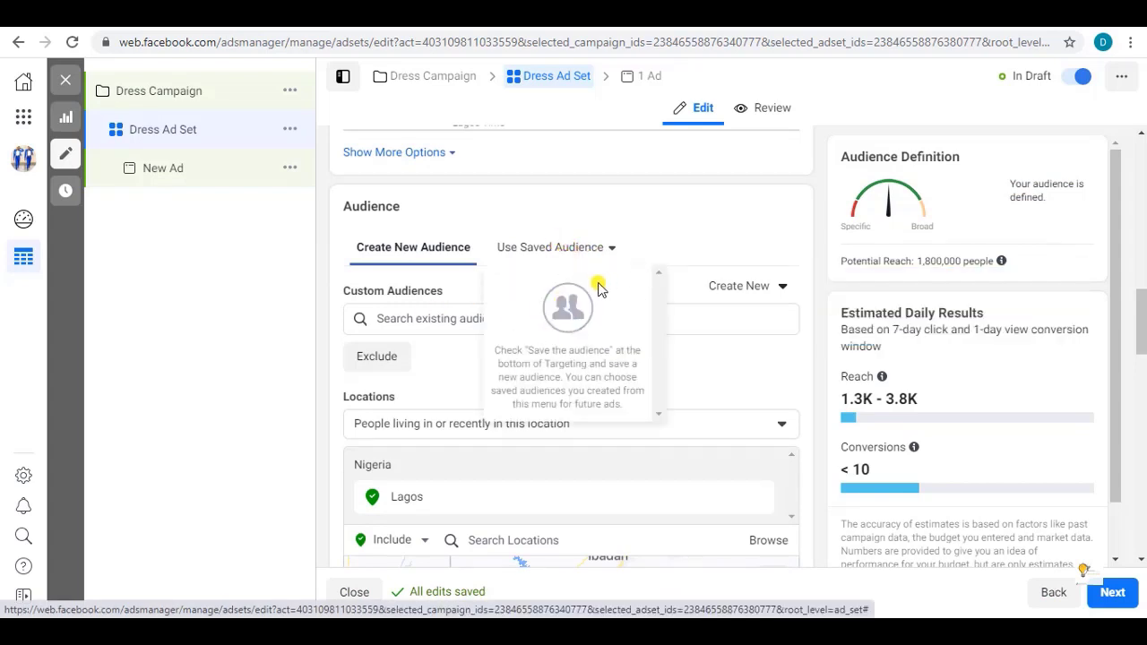
pyautogui.click(741, 216)
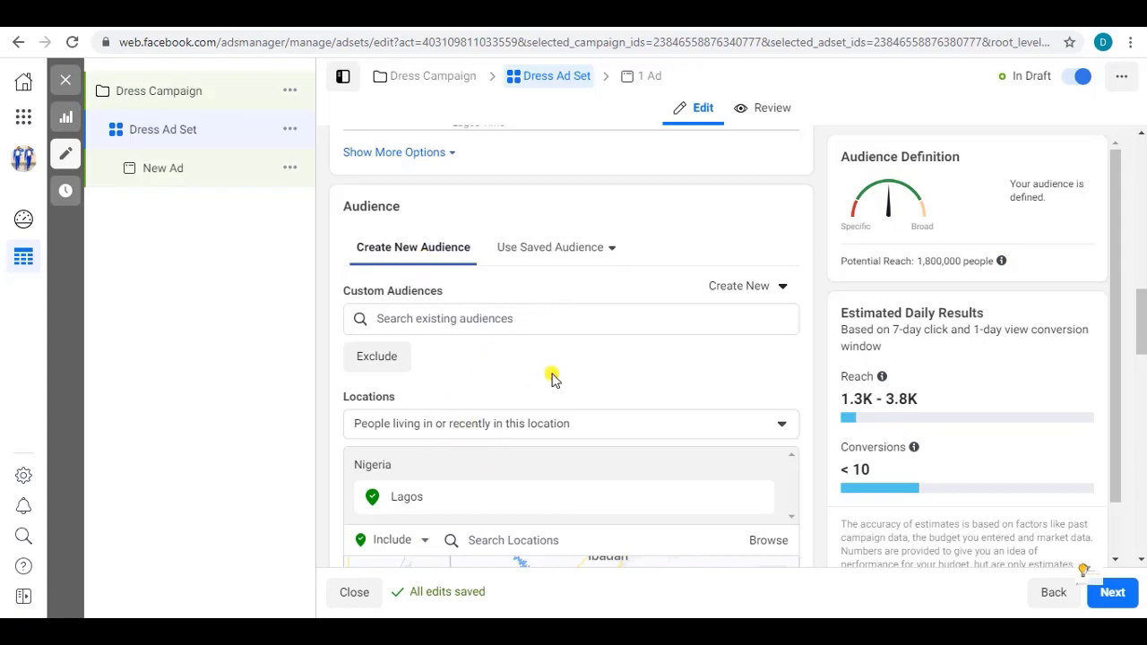
# Step: Switch the ad set's placements from automatic to Manual Placements
pyautogui.scroll(-6, 551, 376)
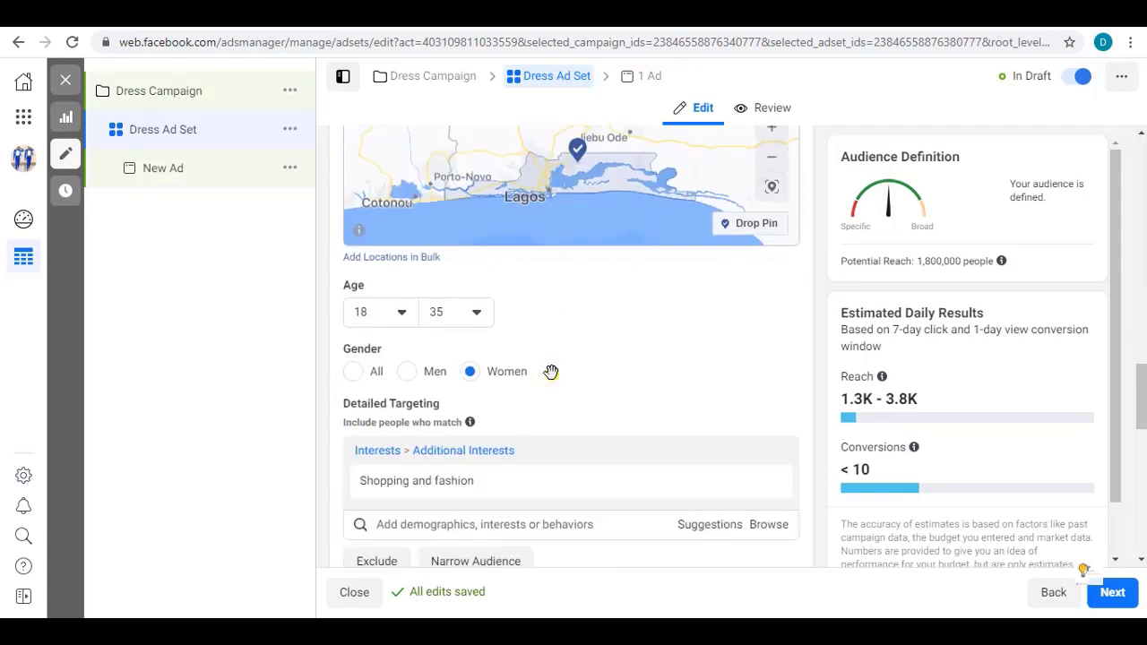
pyautogui.scroll(-4, 552, 375)
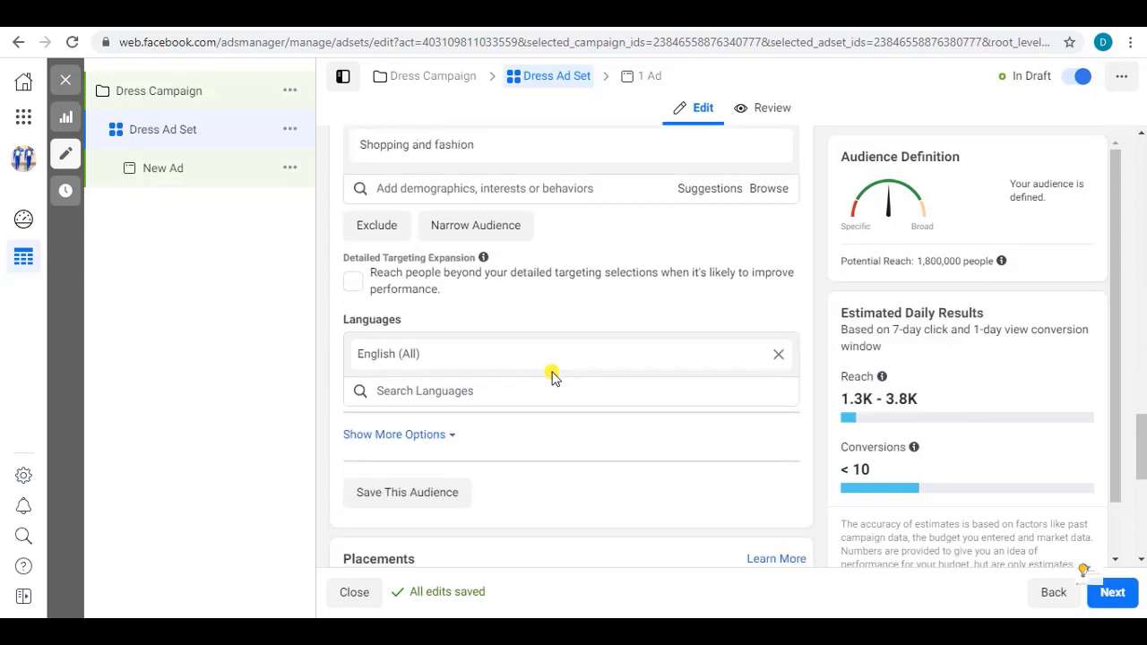
pyautogui.scroll(-3, 551, 376)
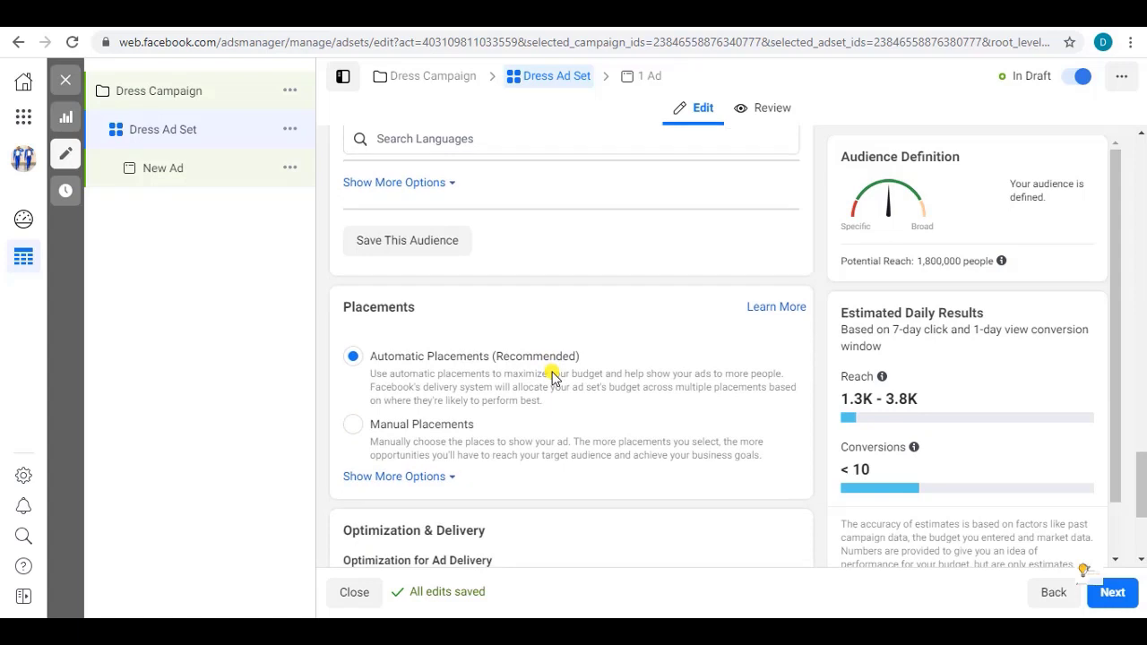
pyautogui.scroll(-2, 551, 377)
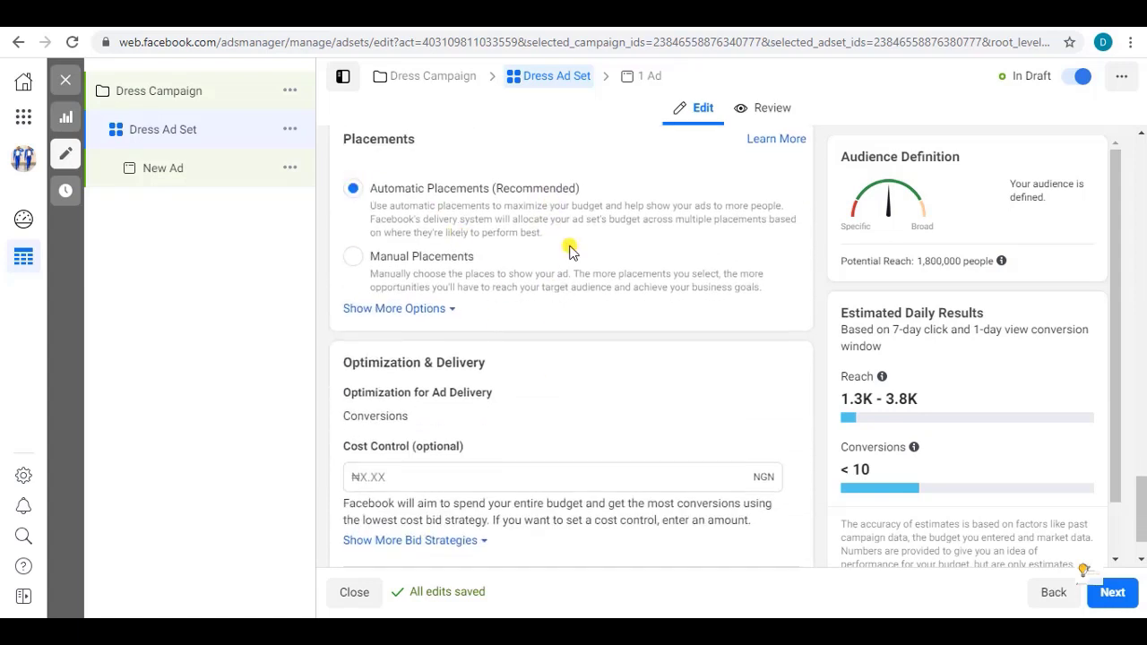
pyautogui.scroll(1, 571, 251)
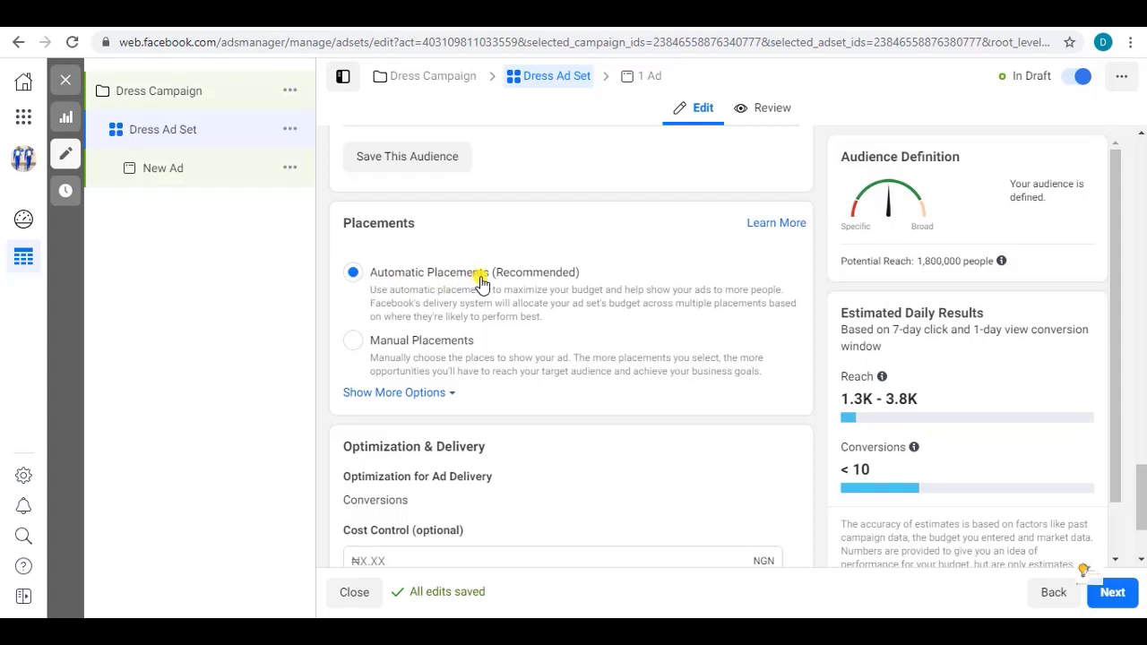
pyautogui.click(351, 343)
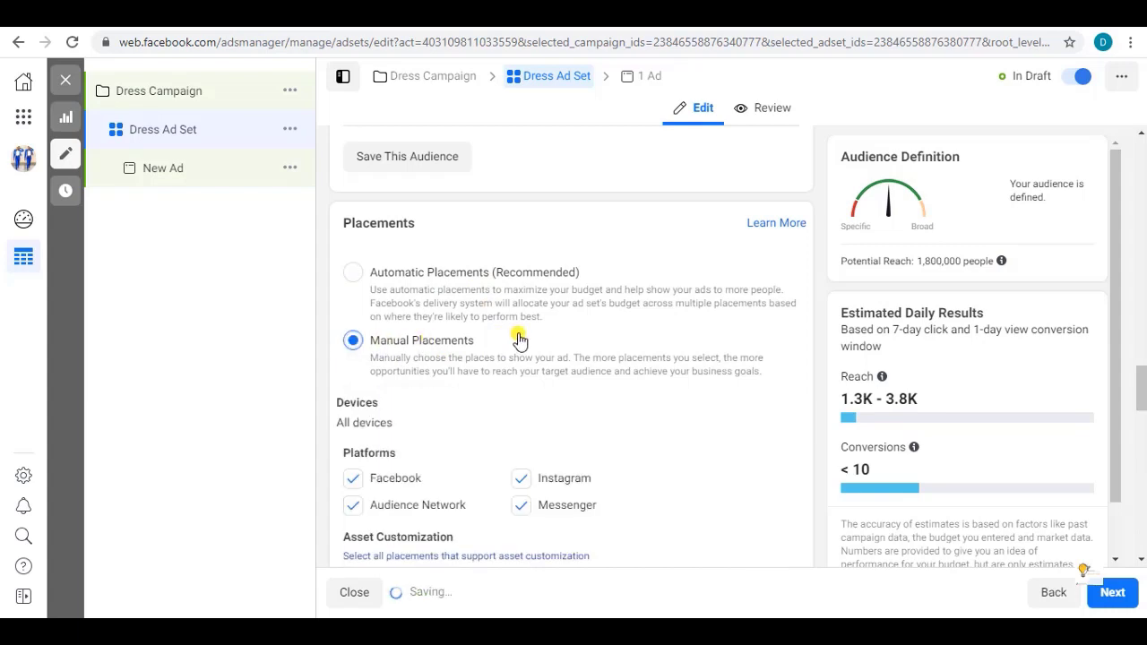
# Step: Limit the placement platforms to Facebook and Instagram by deselecting Audience Network and Messenger
pyautogui.scroll(-2, 523, 339)
pyautogui.scroll(-1, 524, 339)
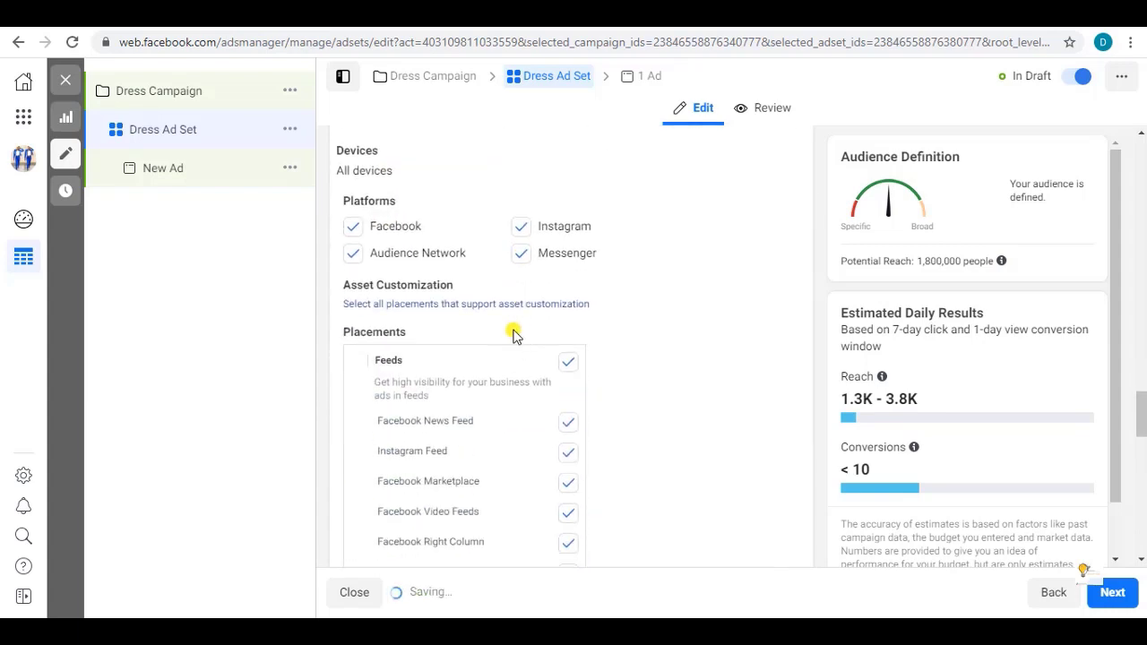
pyautogui.click(524, 227)
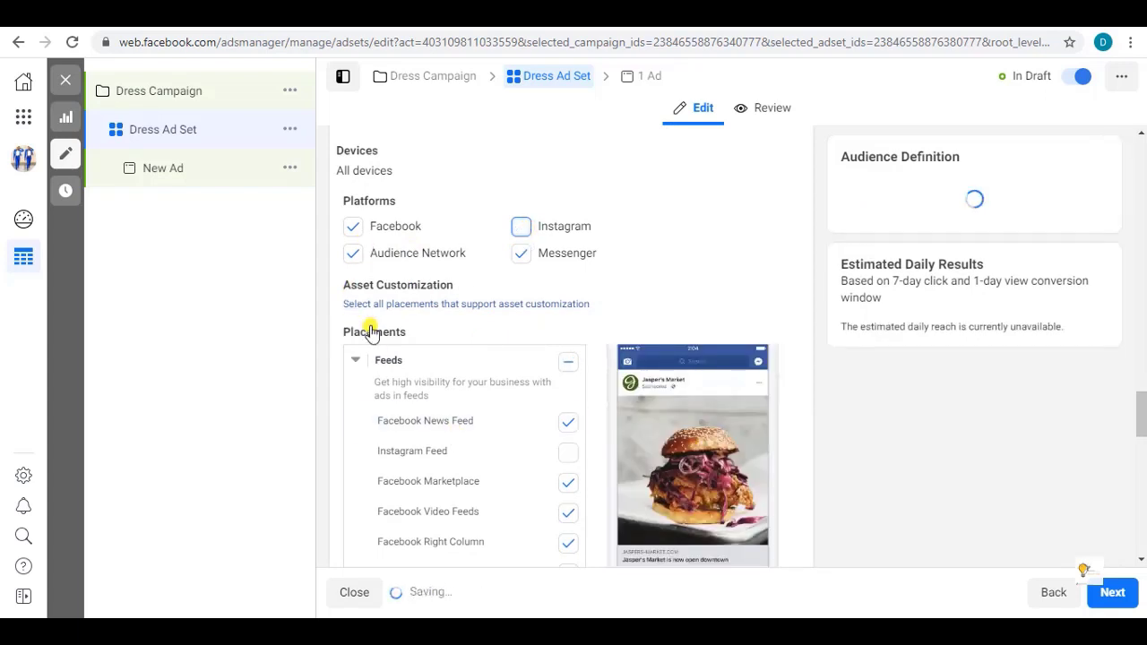
pyautogui.click(354, 256)
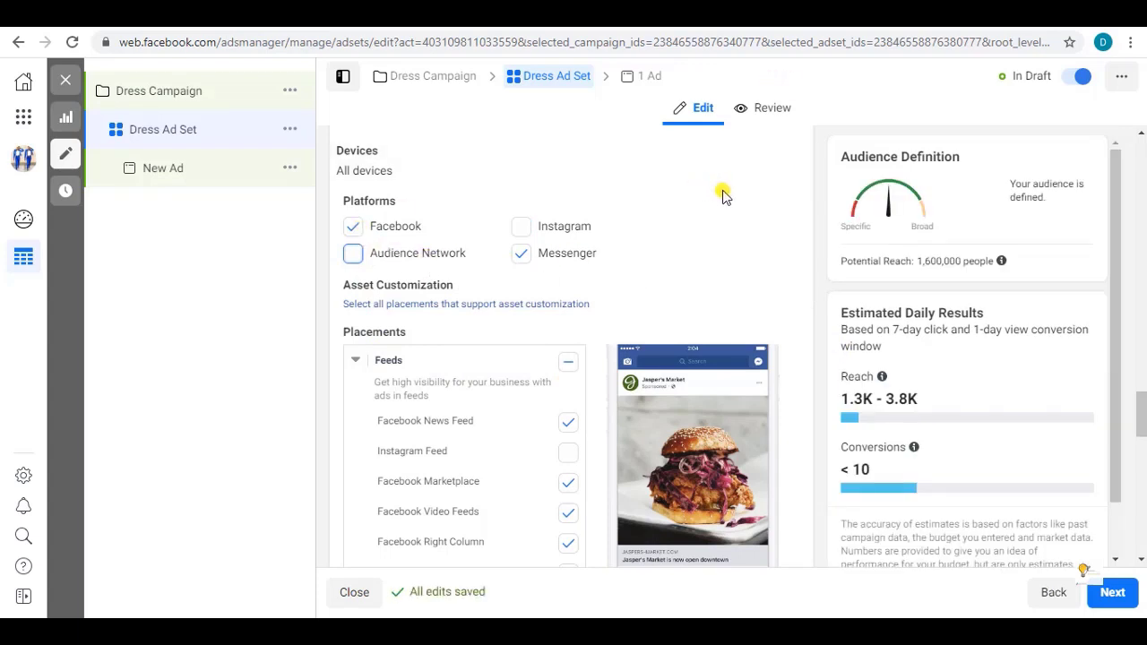
pyautogui.click(522, 229)
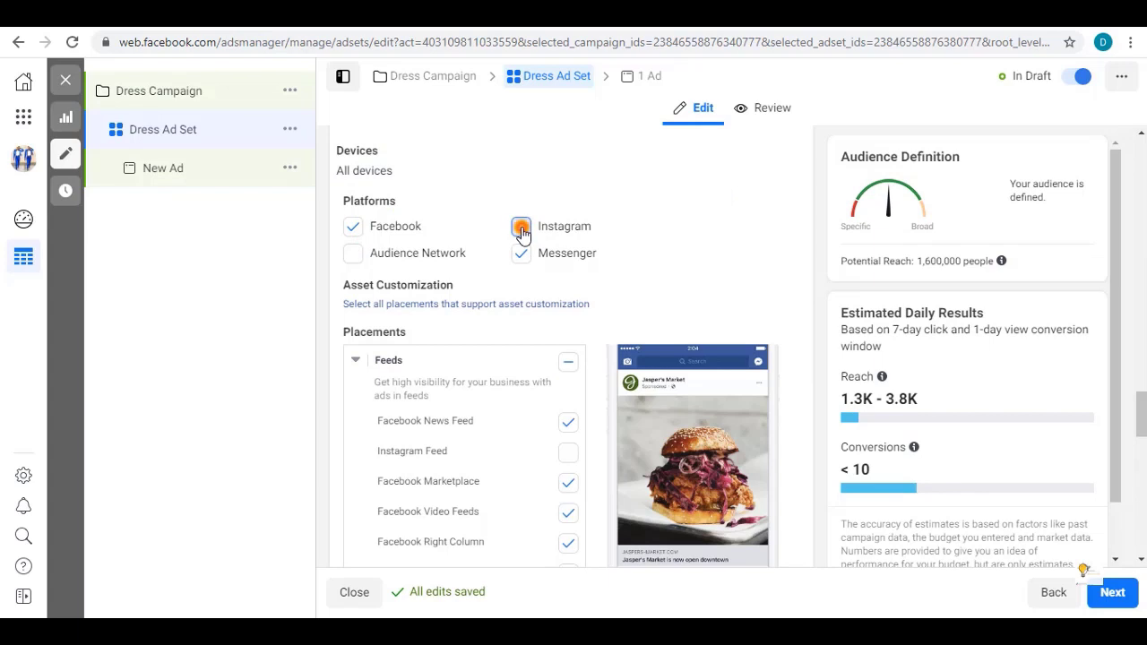
pyautogui.click(352, 253)
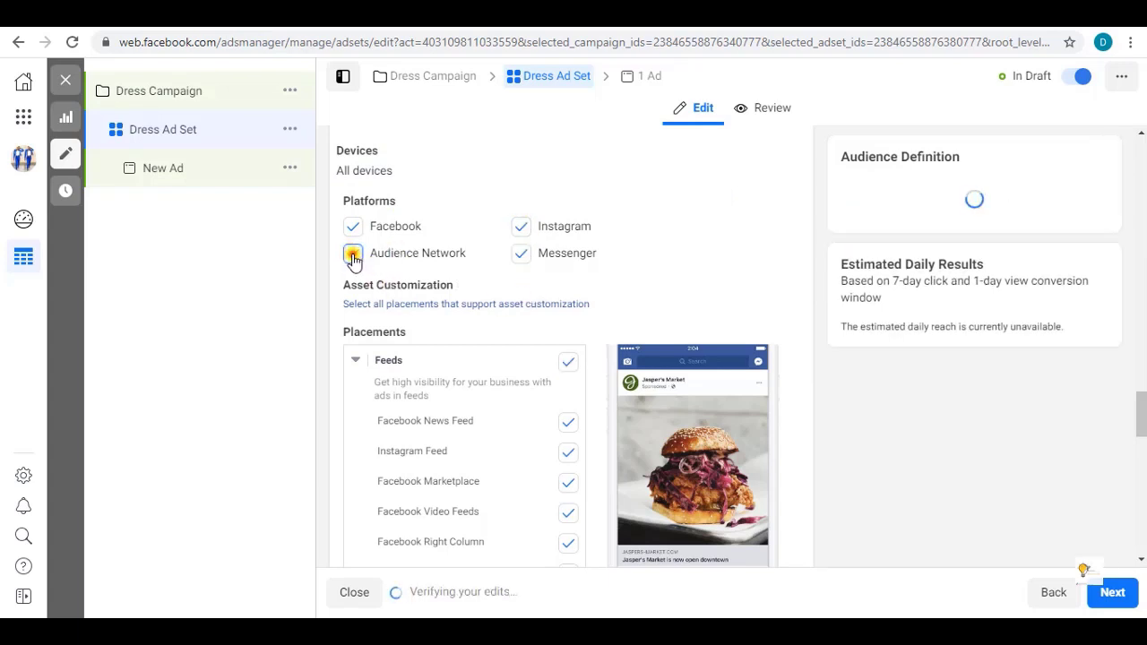
pyautogui.click(381, 259)
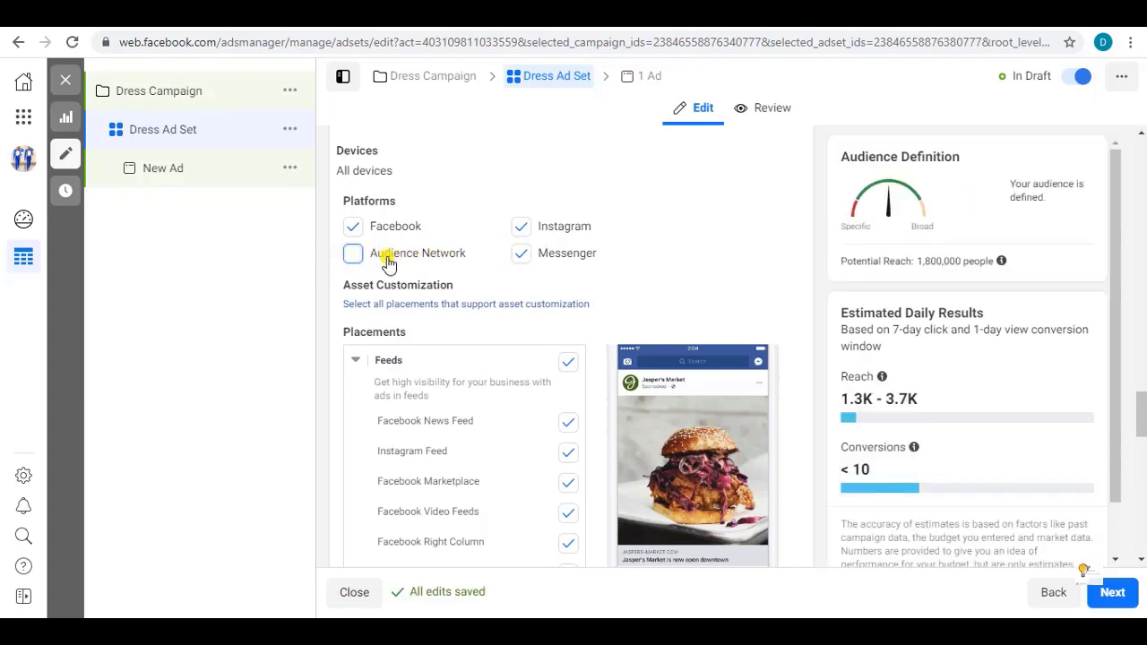
pyautogui.click(521, 255)
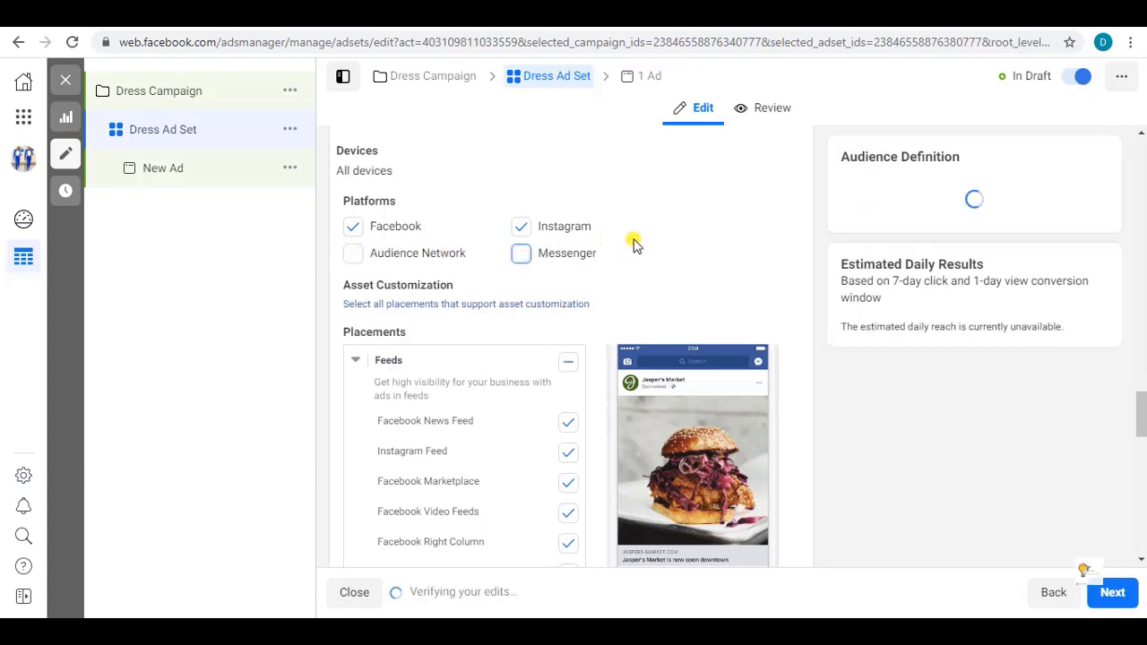
# Step: Review the individual Feeds and Stories placements and deselect Facebook Stories
pyautogui.scroll(-1, 634, 242)
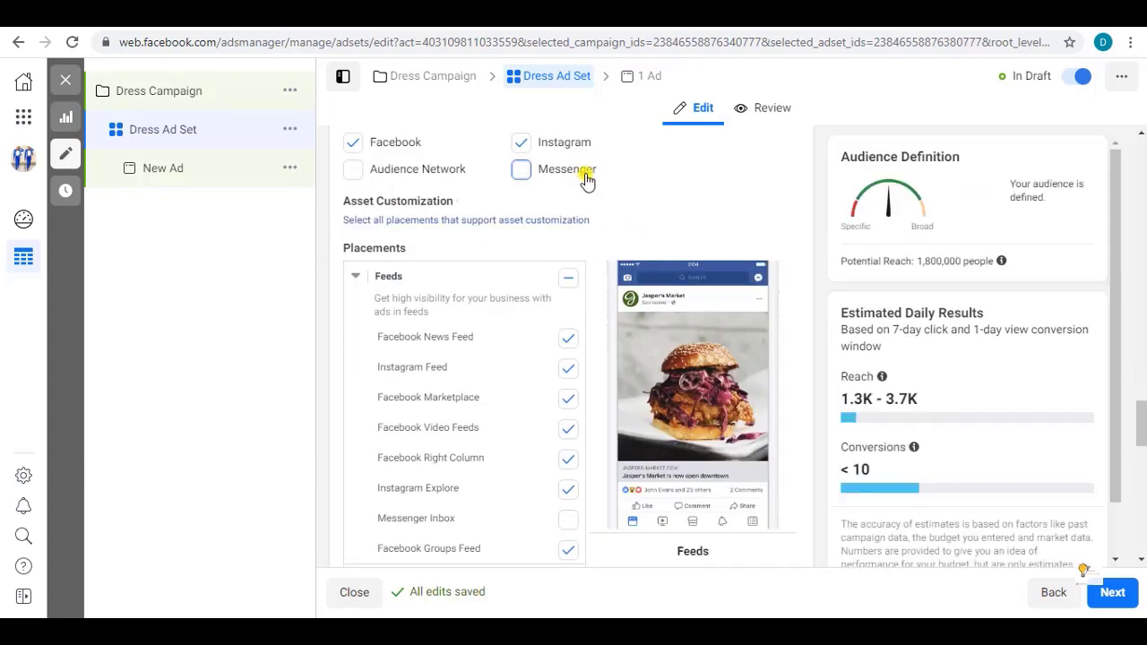
pyautogui.scroll(-1, 613, 199)
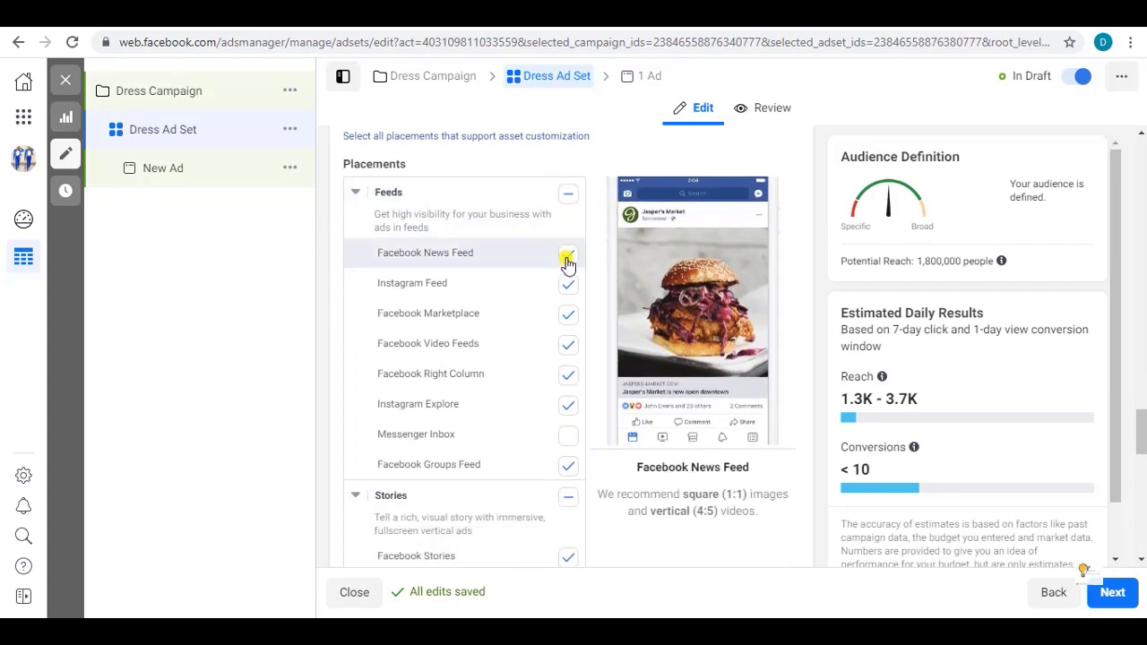
pyautogui.scroll(-1, 570, 332)
pyautogui.scroll(-1, 569, 358)
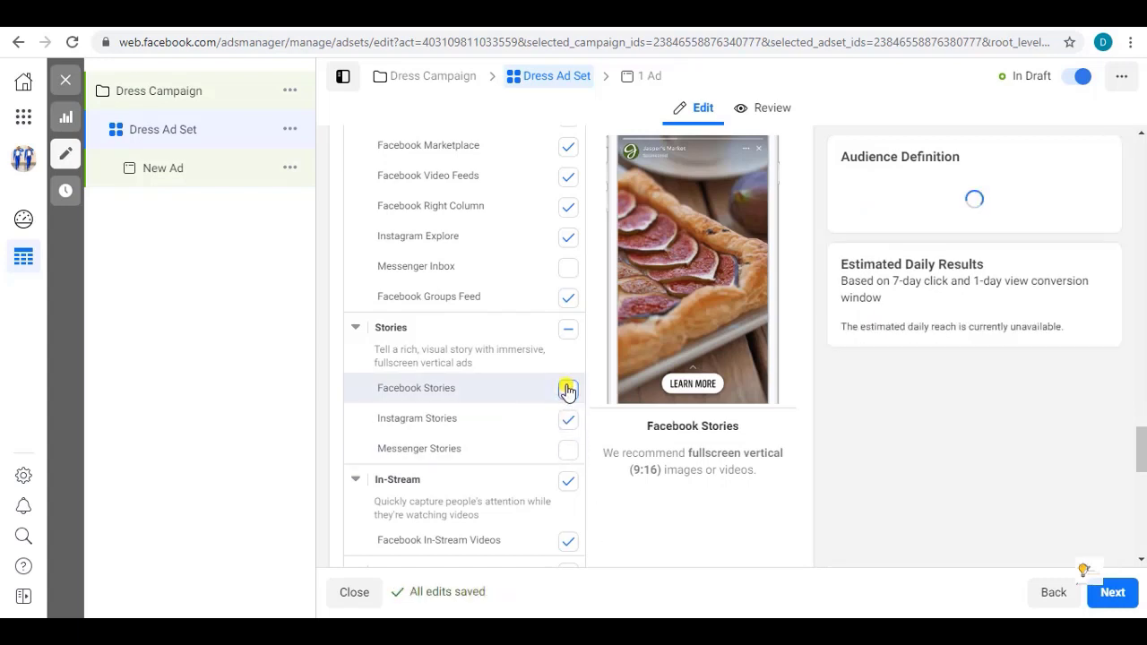
pyautogui.scroll(6, 538, 377)
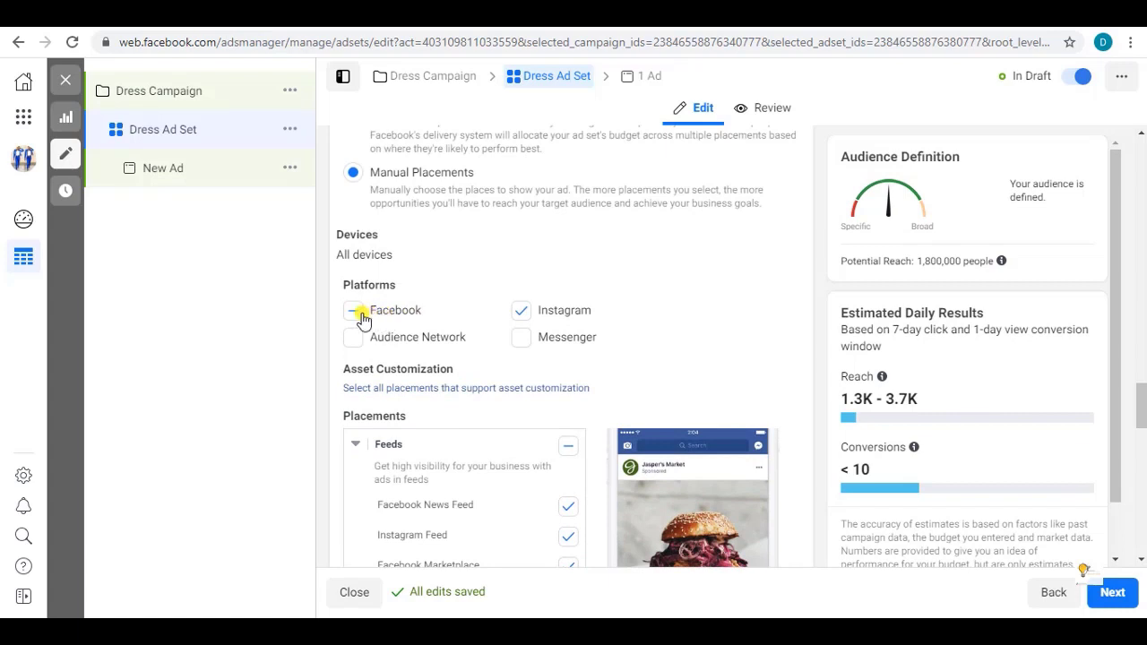
# Step: Reselect the entire Facebook platform so all its placements are included alongside Instagram
pyautogui.click(351, 314)
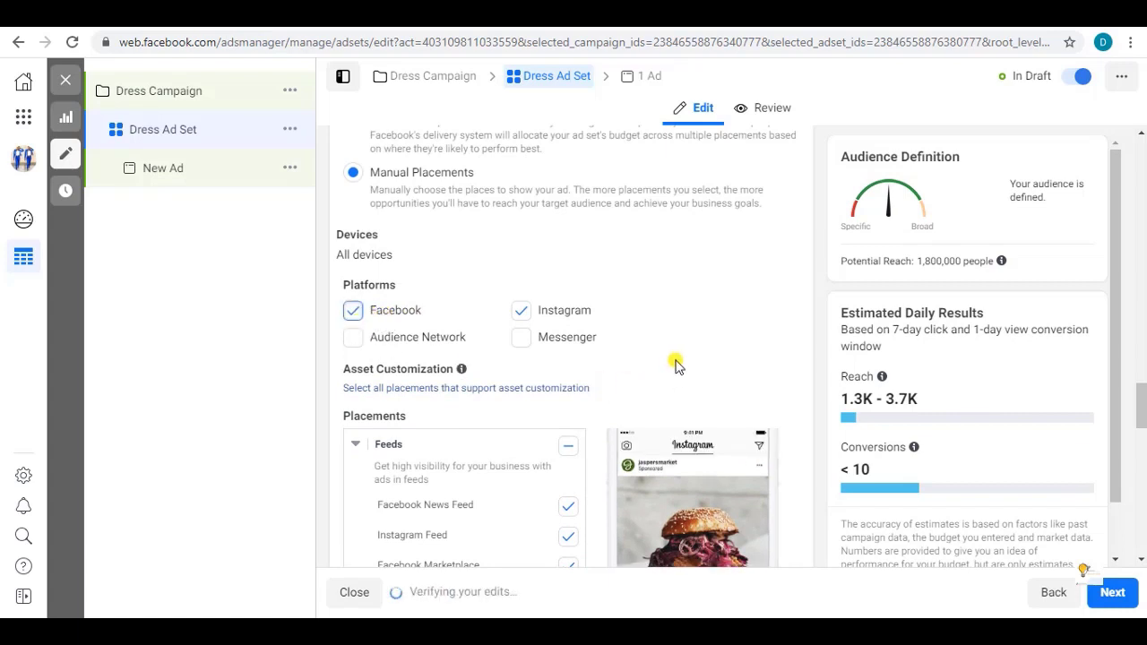
pyautogui.click(522, 314)
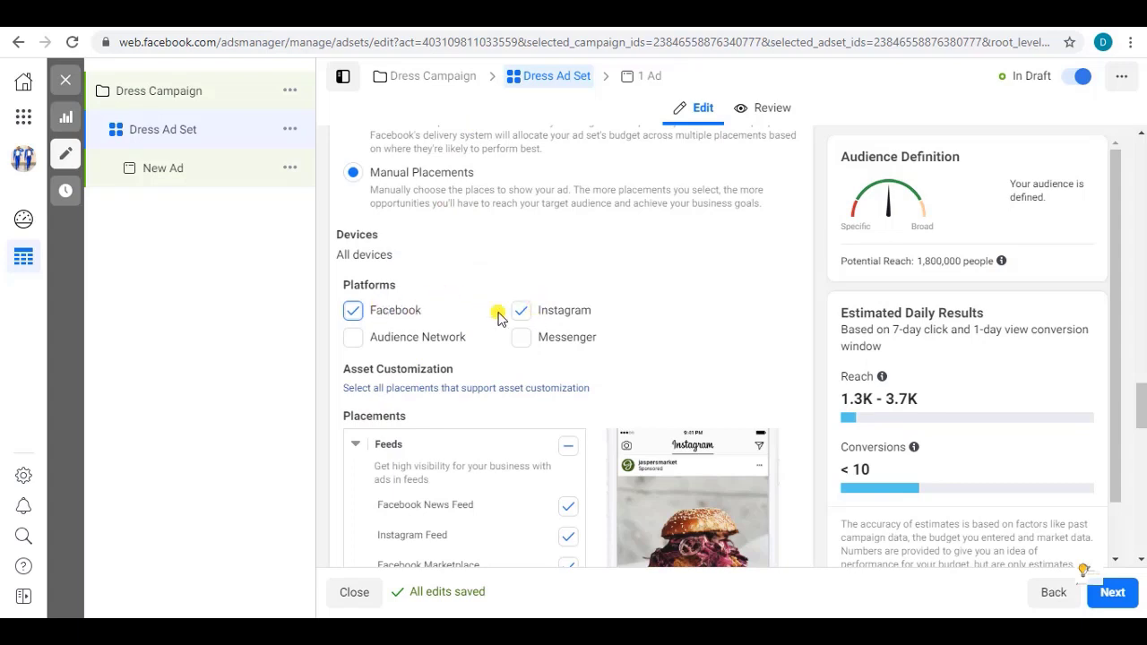
pyautogui.scroll(2, 491, 294)
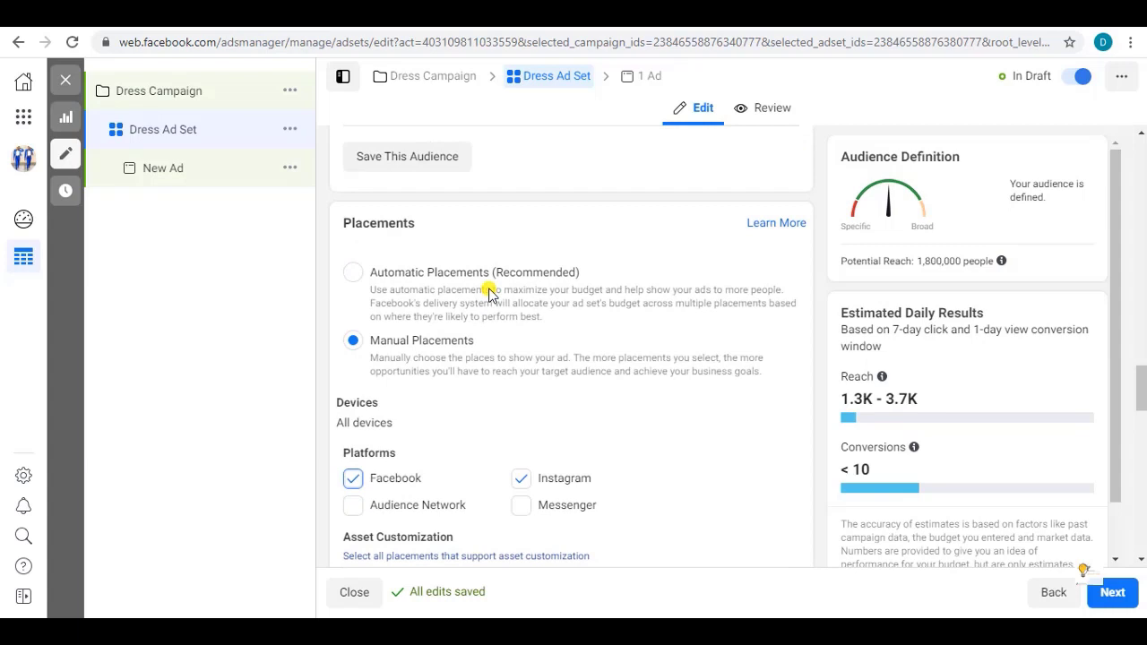
pyautogui.scroll(-1, 491, 296)
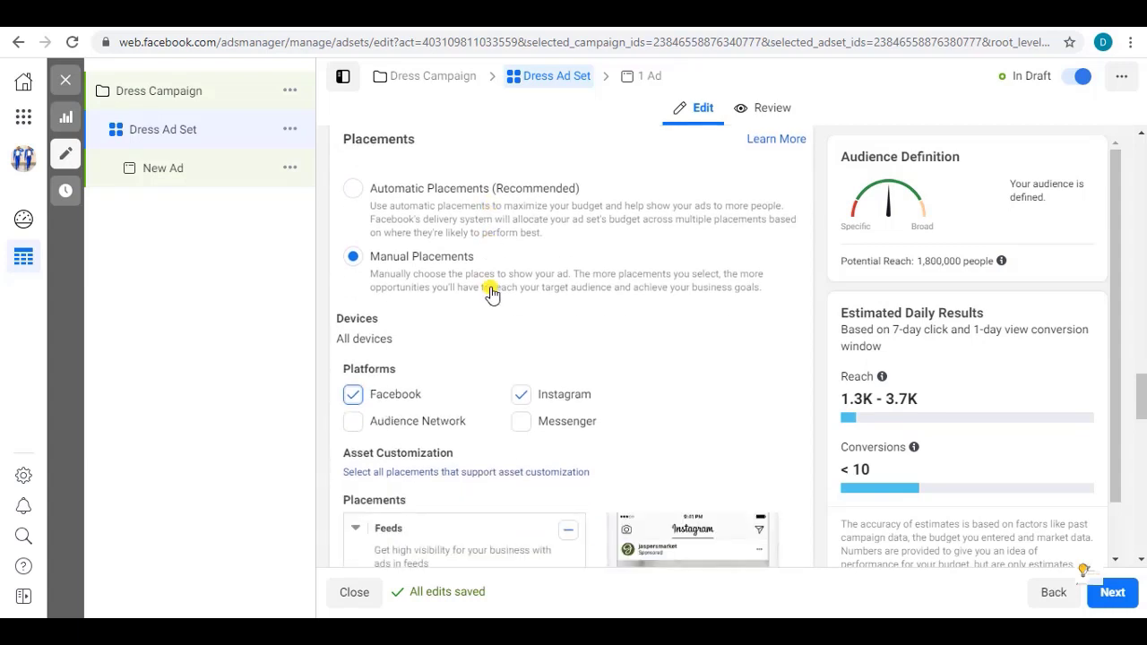
# Step: View the actions available for the Dress Ad Set, including its duplication options, and close the list without choosing one
pyautogui.rightClick(163, 136)
pyautogui.press('Escape')
pyautogui.click(290, 129)
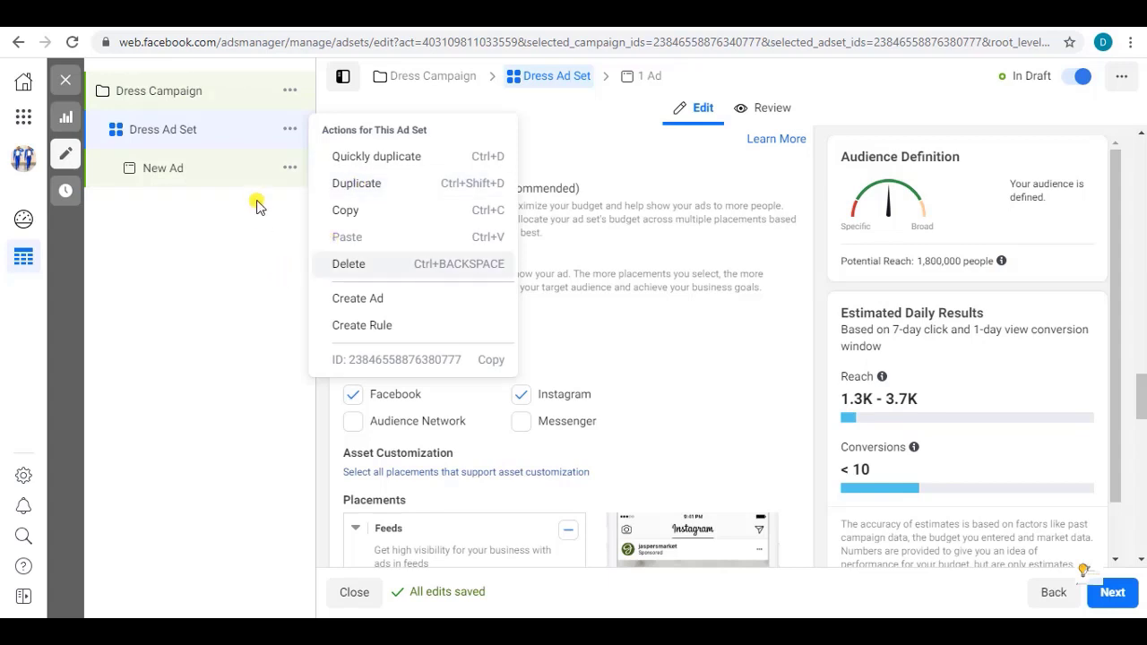
pyautogui.click(190, 131)
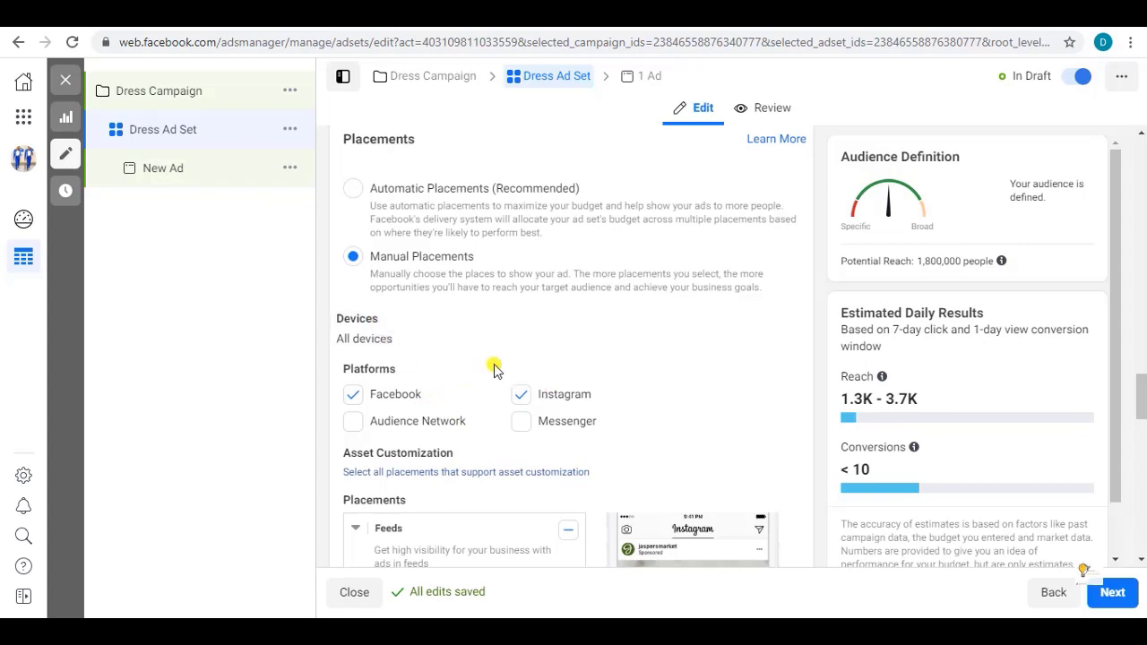
# Step: Open Optimization for Ad Delivery for editing and review its options, keeping Conversions as the selected optimization
pyautogui.scroll(-3, 491, 351)
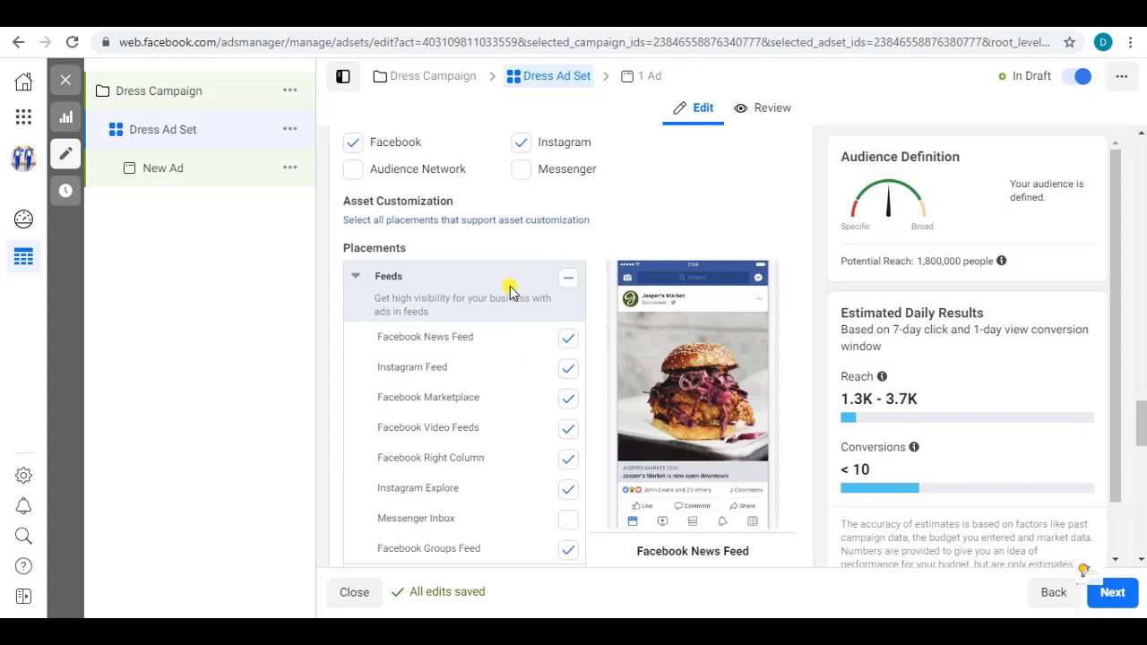
pyautogui.scroll(-2, 511, 289)
pyautogui.scroll(-10, 510, 290)
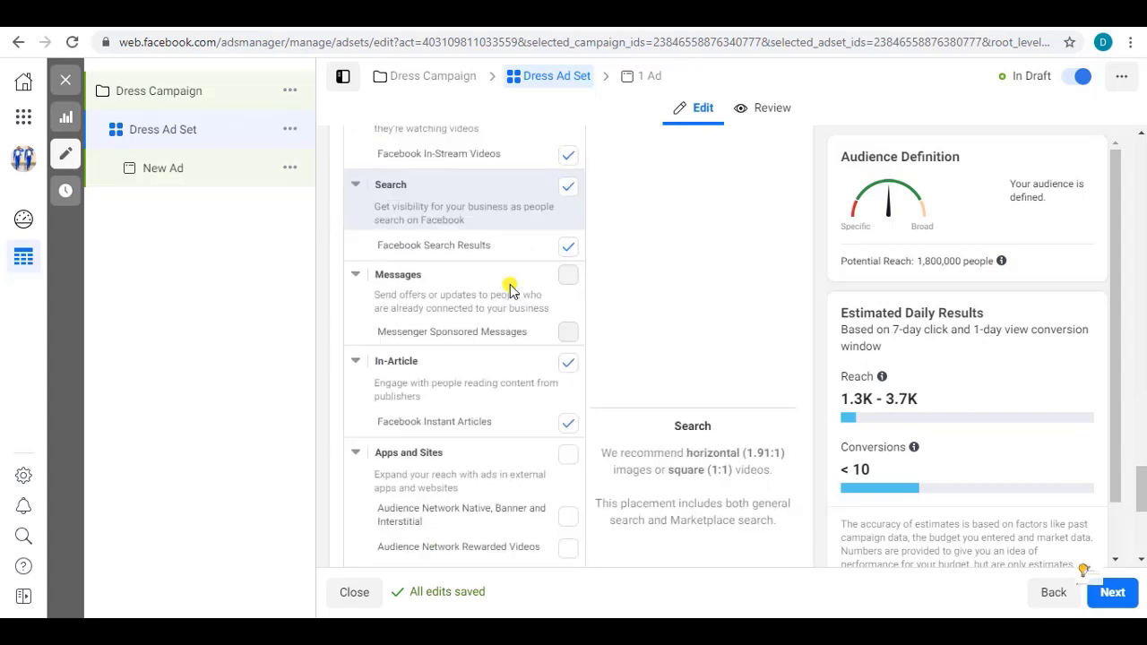
pyautogui.scroll(-1, 509, 289)
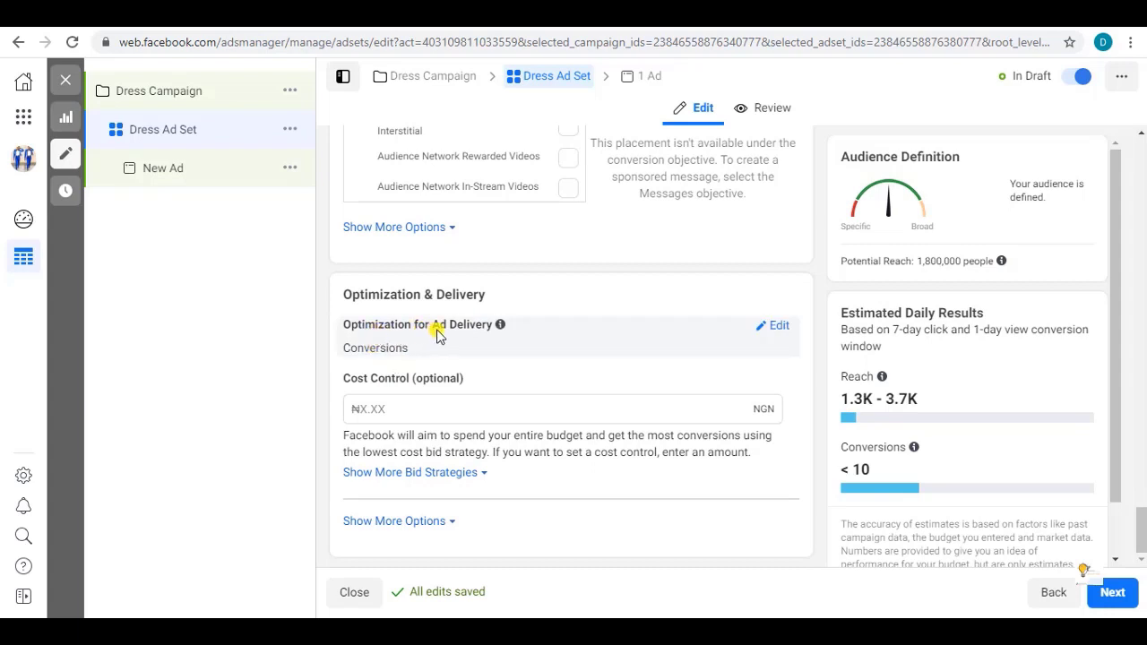
pyautogui.click(779, 328)
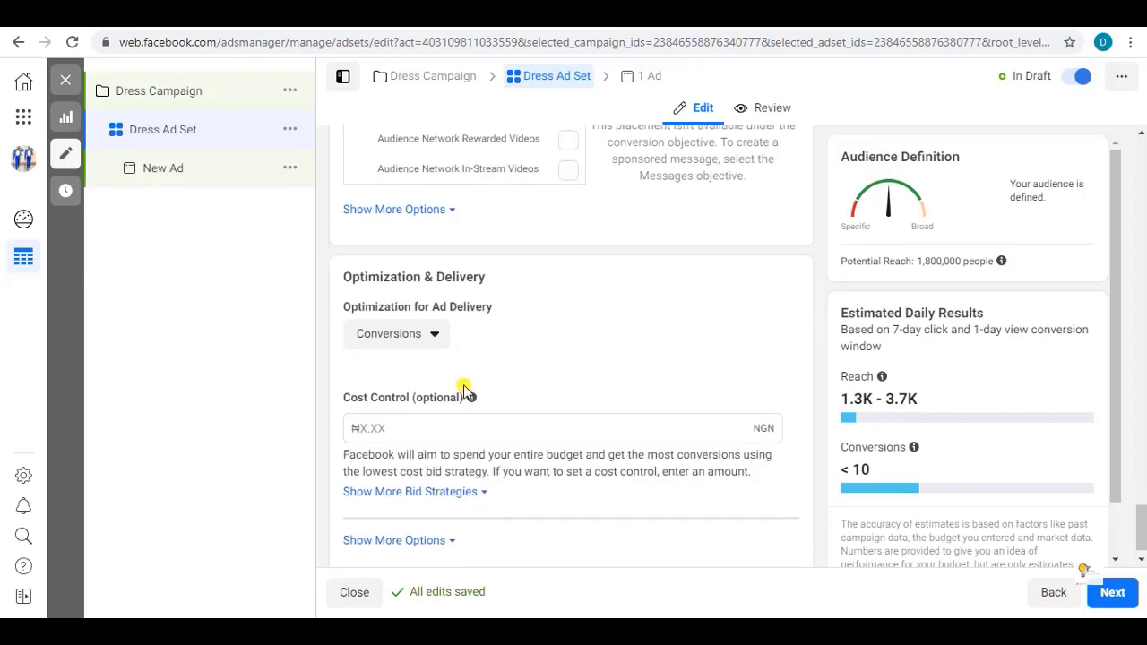
pyautogui.click(429, 316)
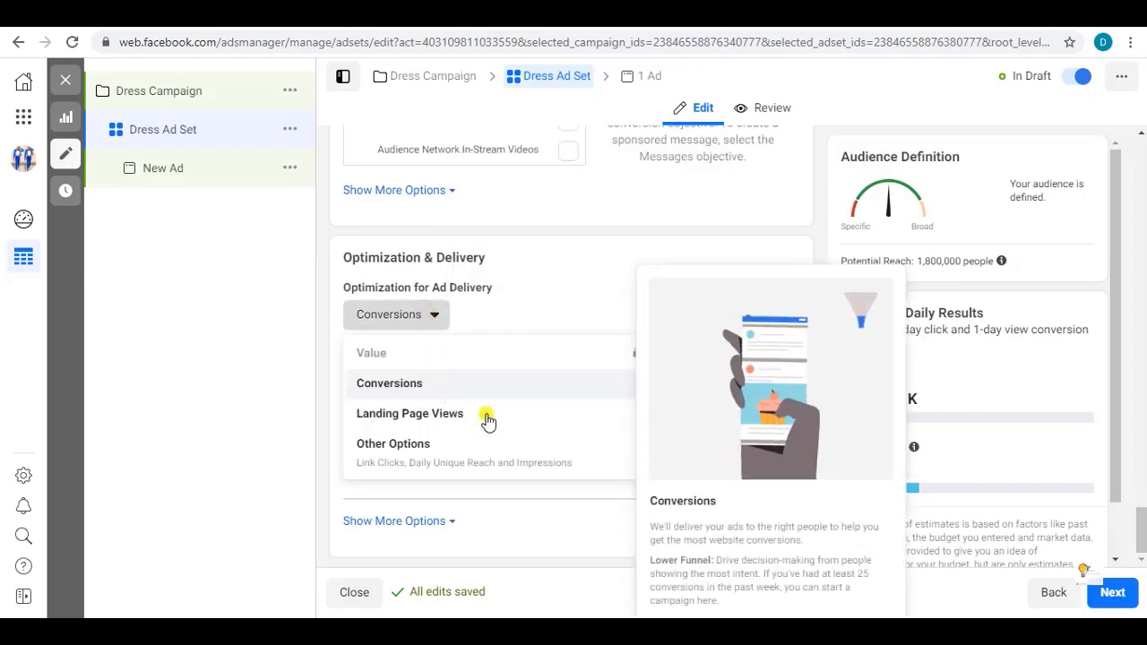
pyautogui.moveTo(615, 461)
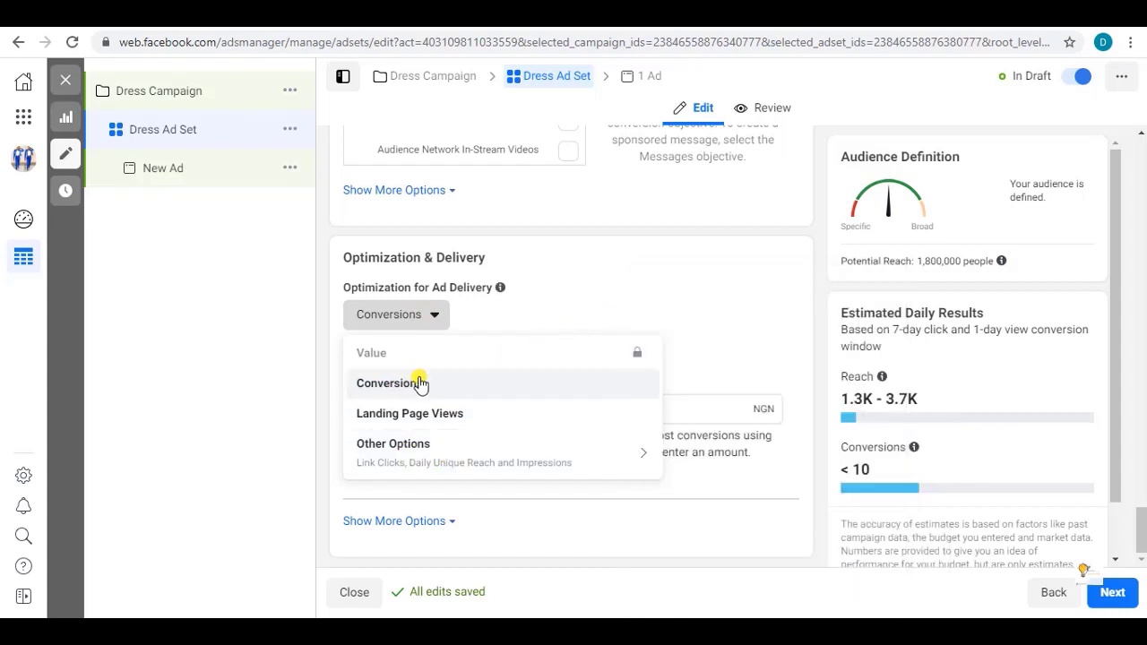
pyautogui.click(597, 288)
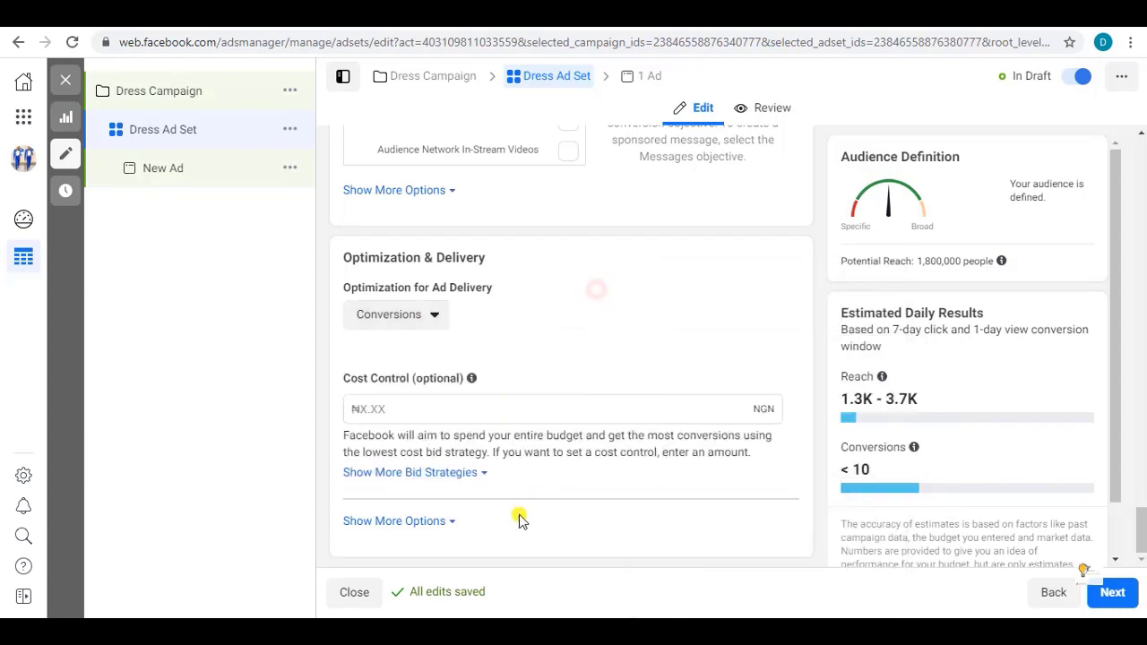
# Step: Proceed from the ad set to its ad and rename the ad as Dress Ad
pyautogui.click(1111, 592)
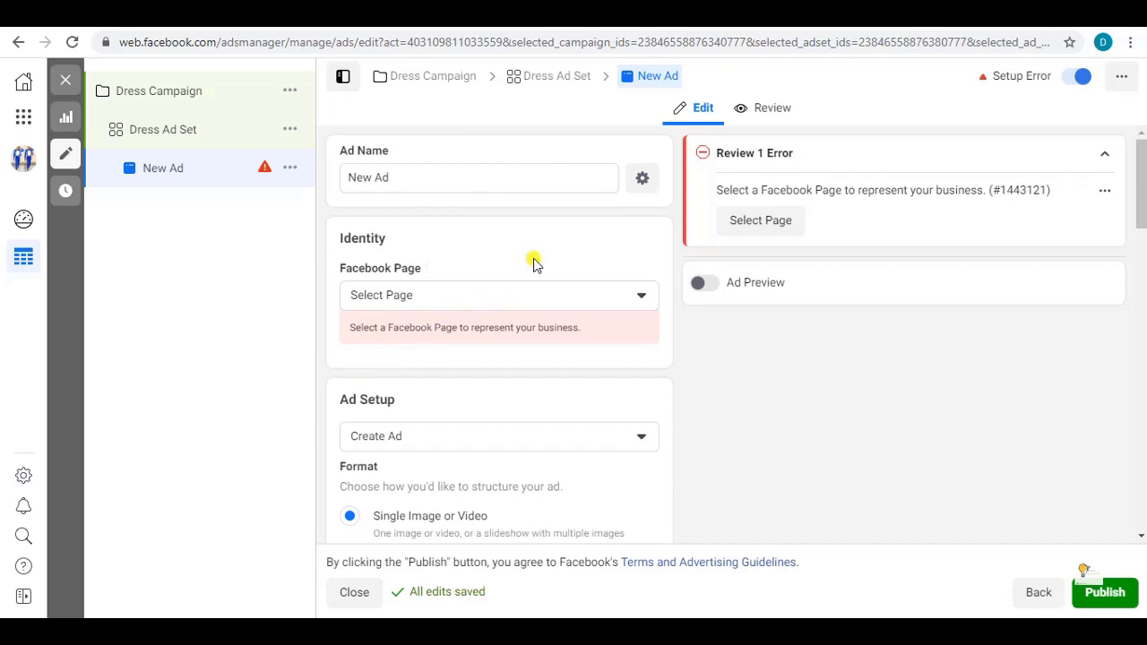
pyautogui.click(372, 177)
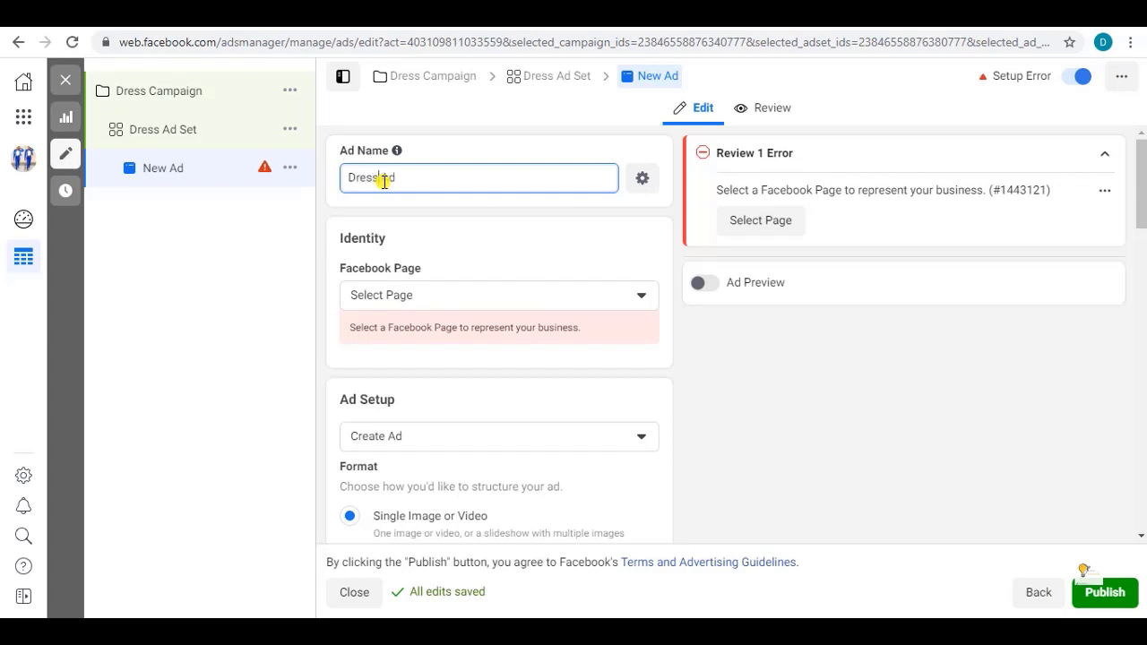
# Step: Switch to the presentation slide about setting up the ad sets
pyautogui.hotkey('alt', 'Tab')
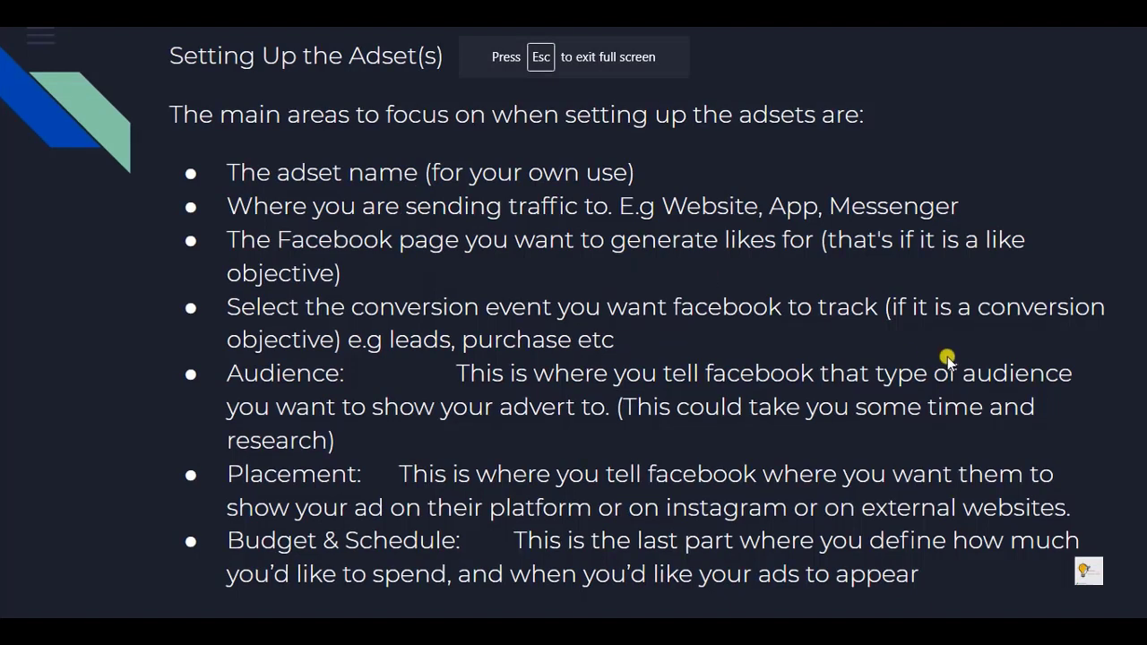